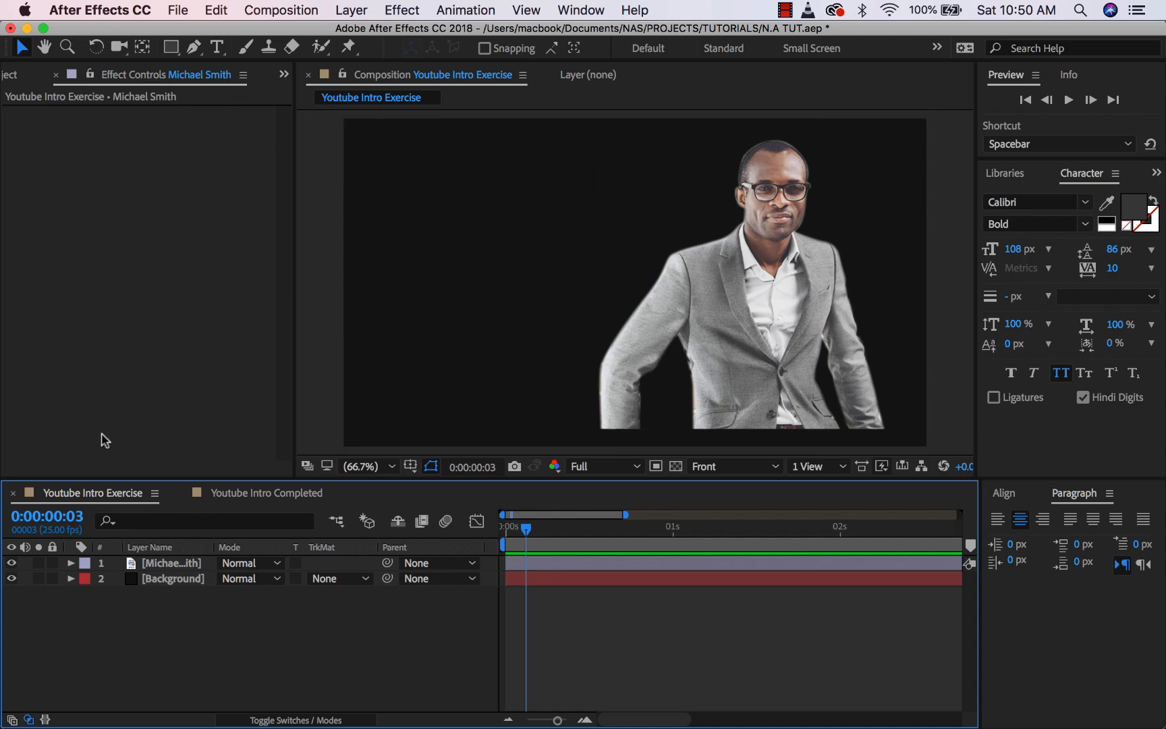
- Hide the portrait and drag Gradient Ramp from Effects & Presets onto the Background layer
{"action": "left_click", "coordinate": [11, 564]}
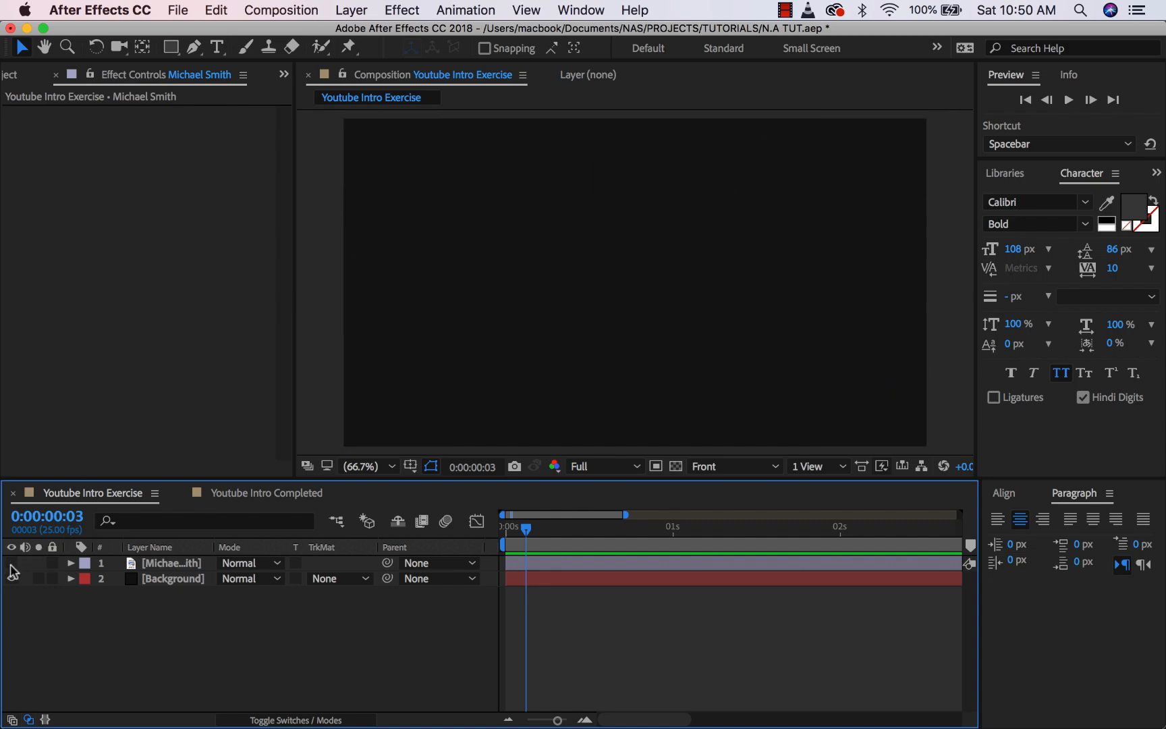
{"action": "left_click", "coordinate": [179, 579]}
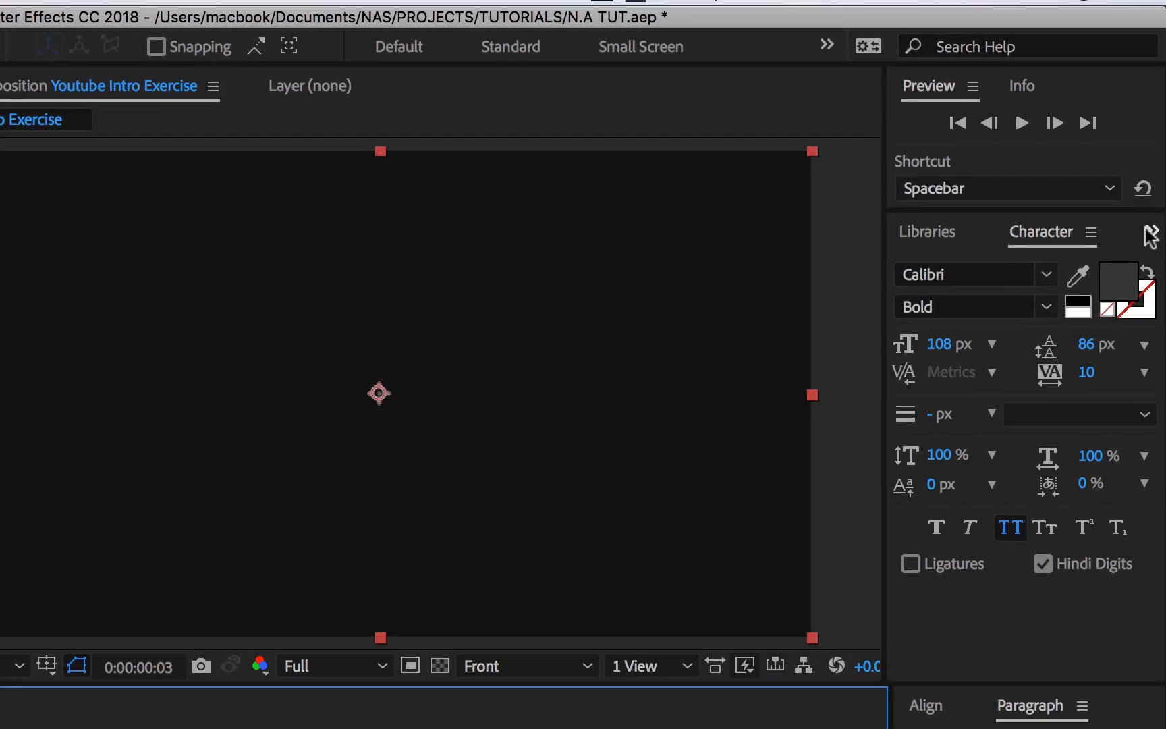
{"action": "left_click", "coordinate": [1156, 172]}
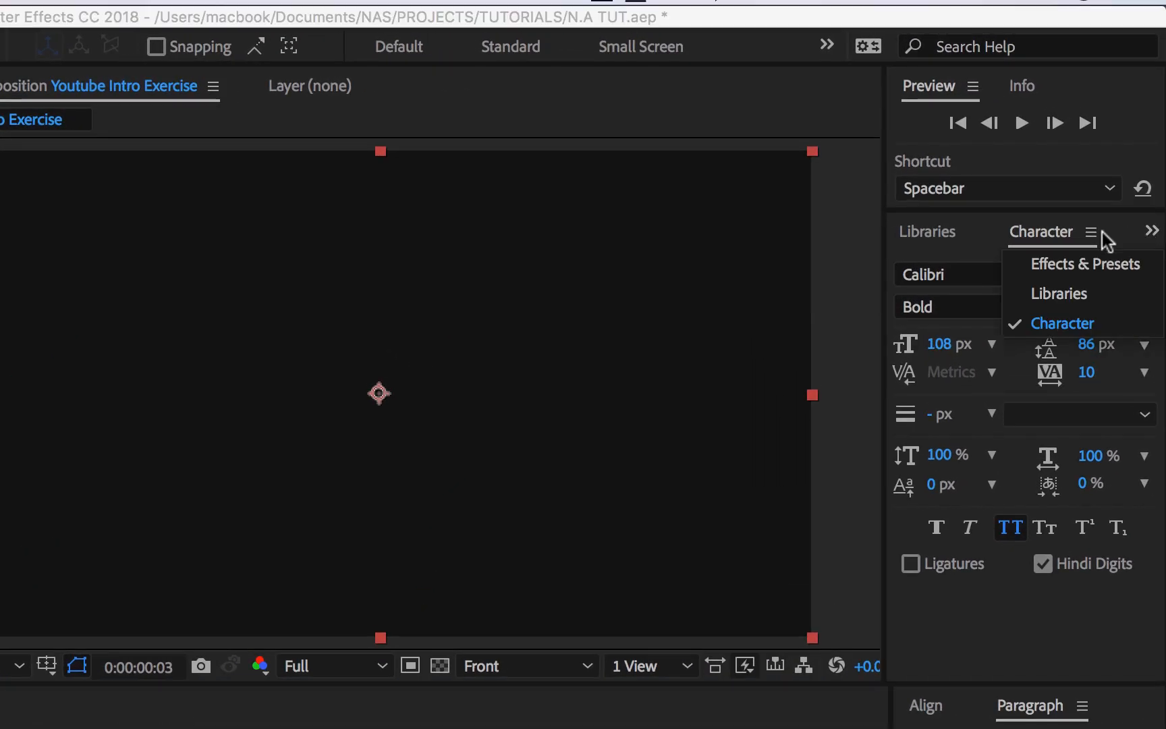
{"action": "left_click", "coordinate": [1076, 265]}
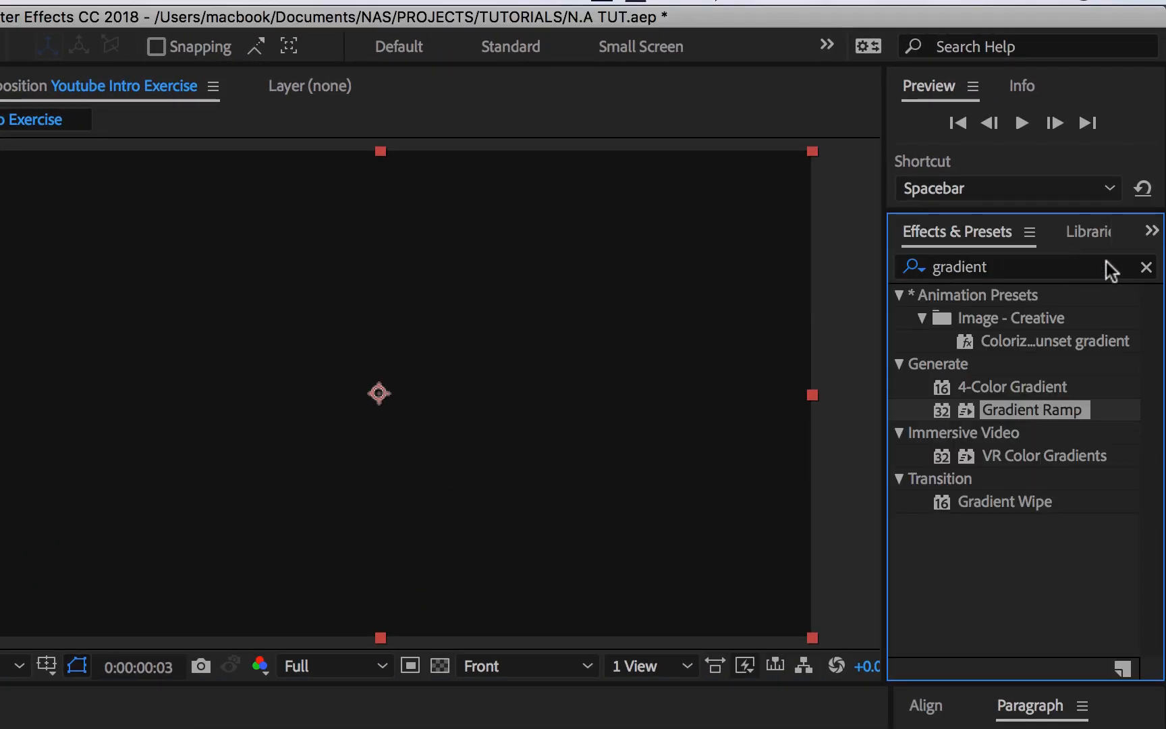
{"action": "left_click", "coordinate": [1149, 268]}
{"action": "left_click", "coordinate": [1071, 253]}
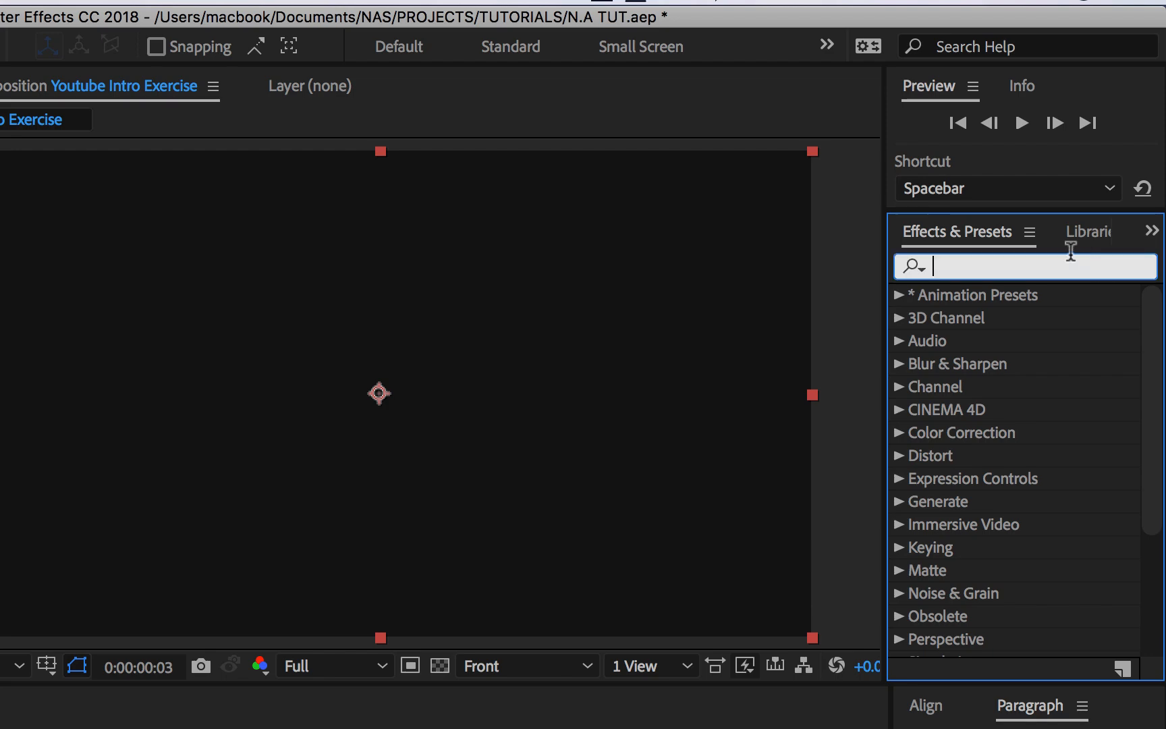
{"action": "type", "text": "gradien"}
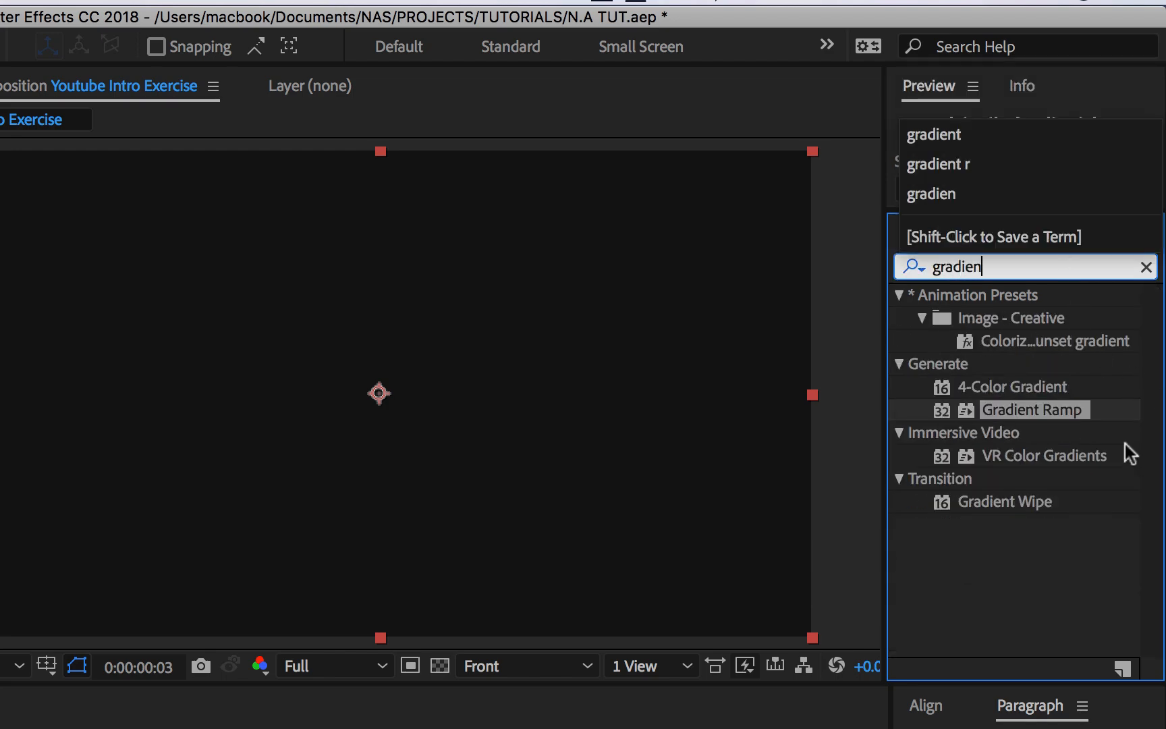
{"action": "left_click_drag", "start_coordinate": [1069, 411], "coordinate": [160, 583]}
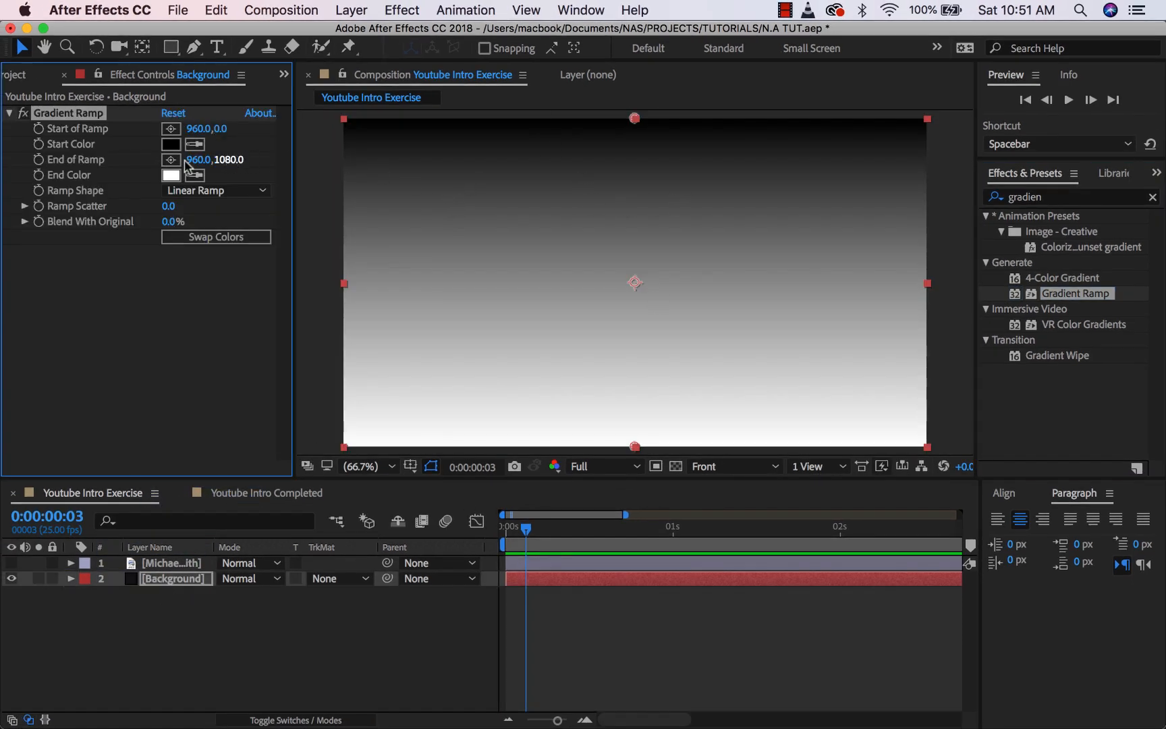
- Set the Gradient Ramp's Start Color to a mid grey
{"action": "left_click", "coordinate": [169, 146]}
{"action": "left_click_drag", "start_coordinate": [584, 247], "coordinate": [571, 249]}
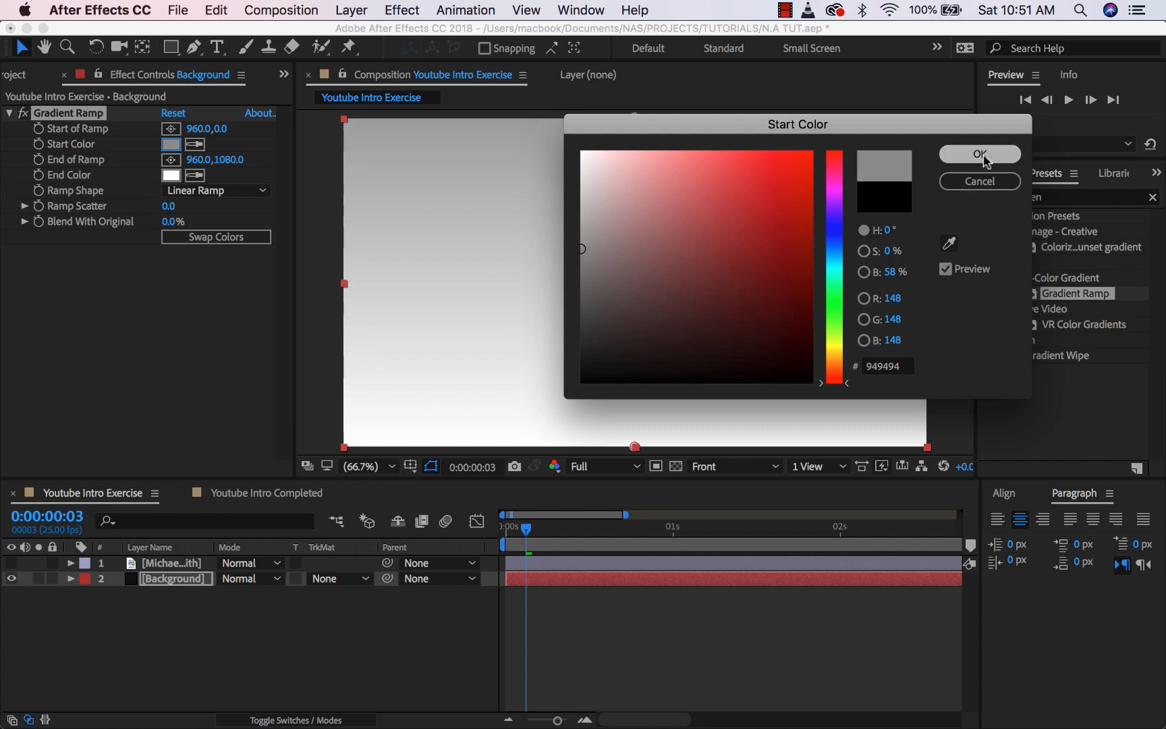
{"action": "left_click", "coordinate": [983, 155]}
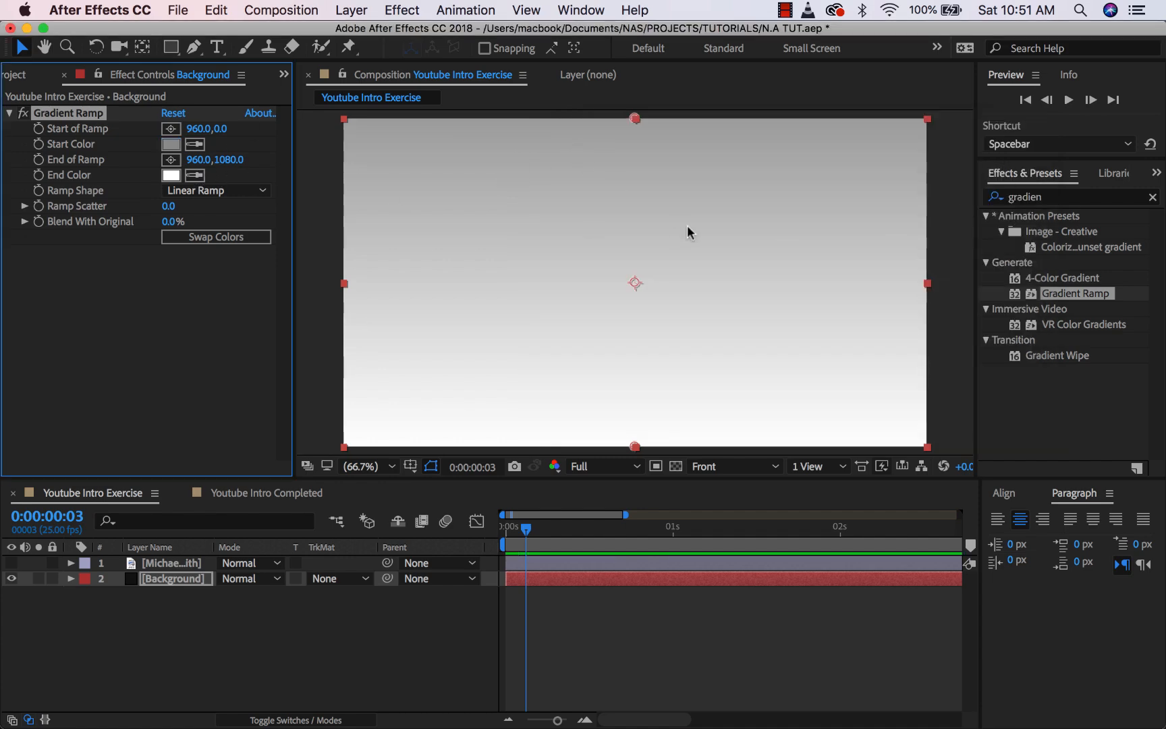
{"action": "scroll", "coordinate": [620, 236], "scroll_direction": "down", "scroll_amount": 2}
{"action": "scroll", "coordinate": [623, 233], "scroll_direction": "up", "scroll_amount": 2}
{"action": "left_click_drag", "start_coordinate": [634, 120], "coordinate": [699, 257]}
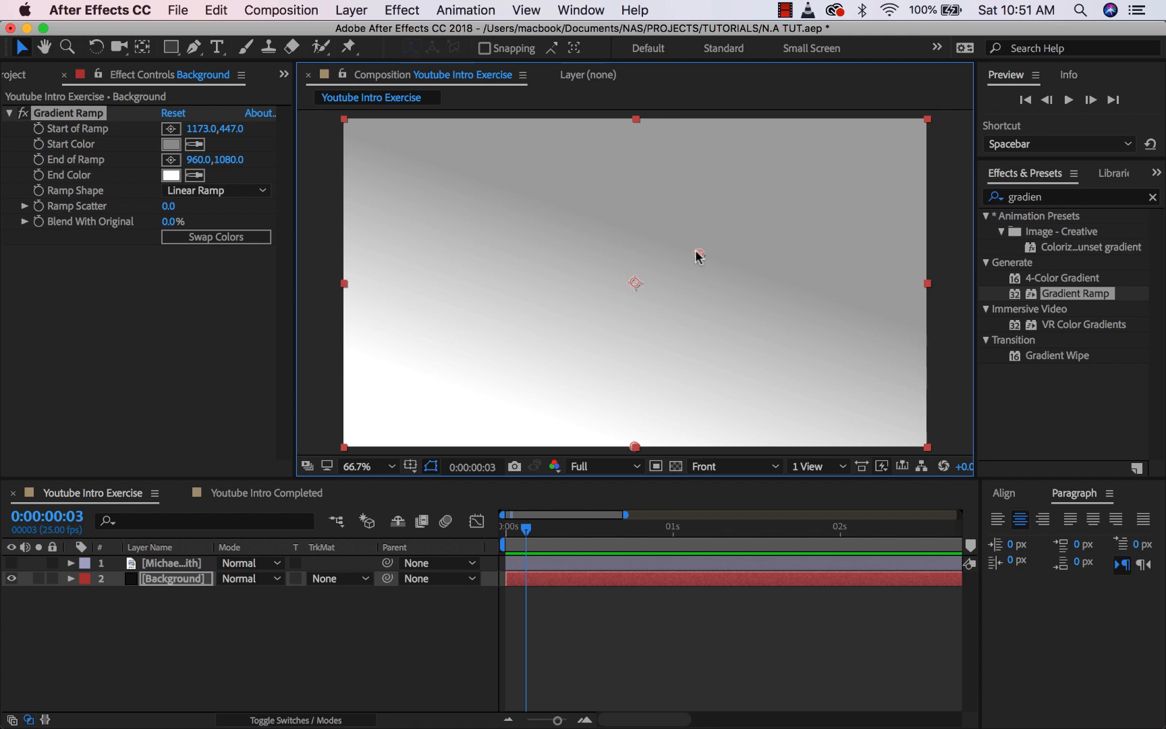
{"action": "key", "text": "super+z"}
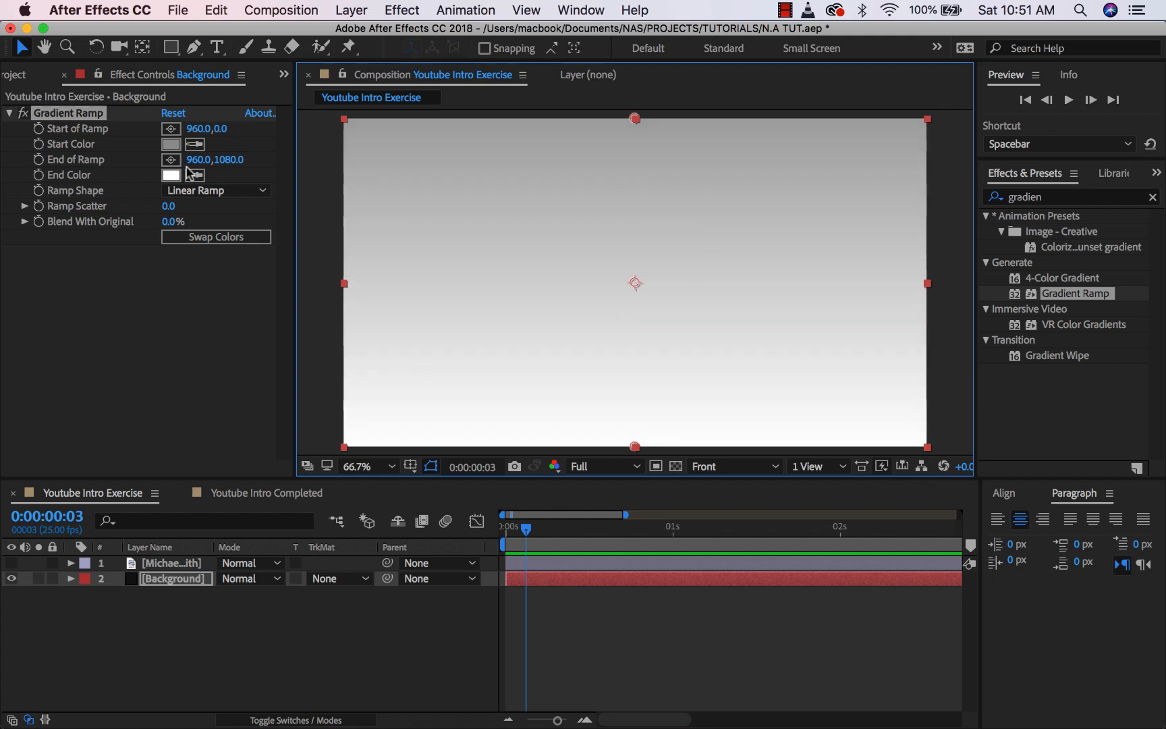
- Swap the ramp colours, pull End of Ramp below the frame, and lighten End Color to B3B3B3
{"action": "left_click", "coordinate": [202, 236]}
{"action": "key", "text": "comma"}
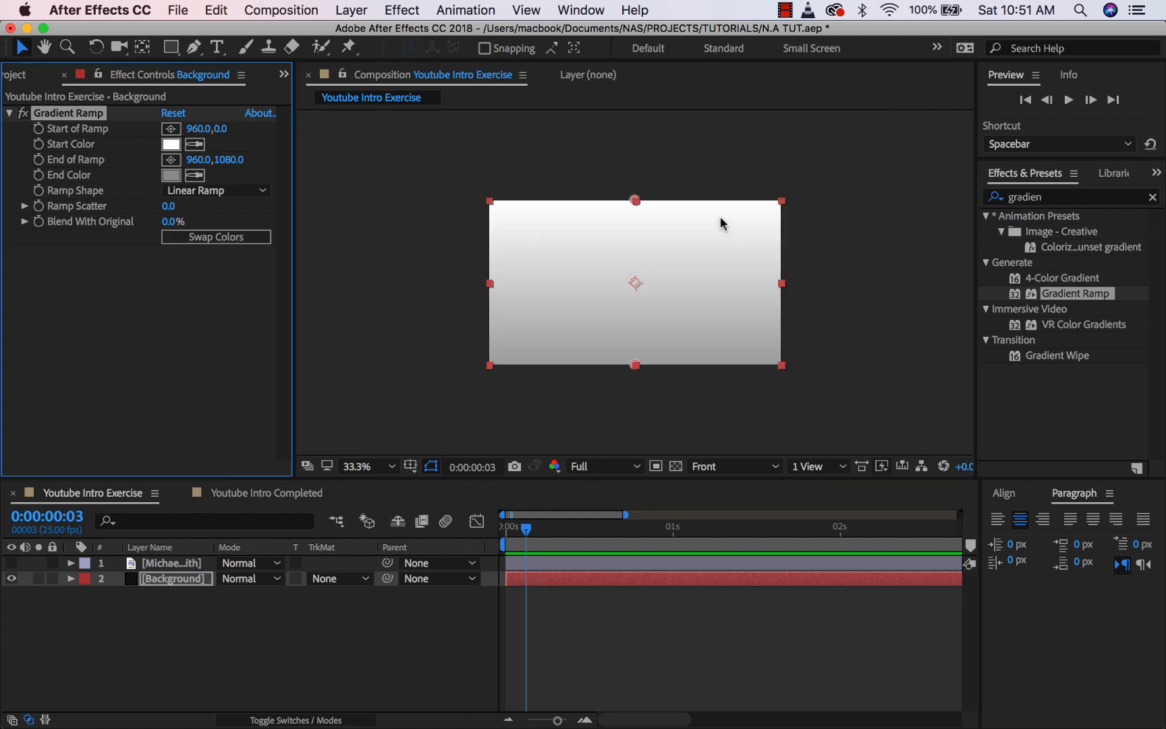
{"action": "left_click_drag", "start_coordinate": [635, 365], "coordinate": [641, 420]}
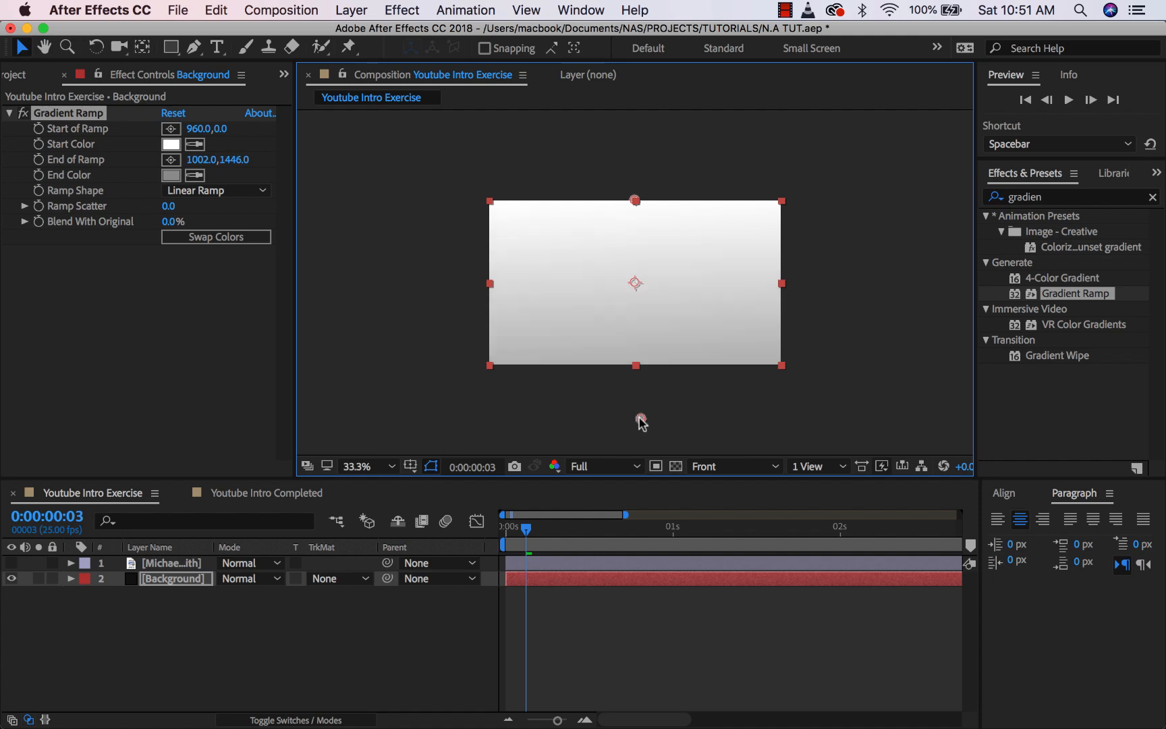
{"action": "left_click", "coordinate": [391, 466]}
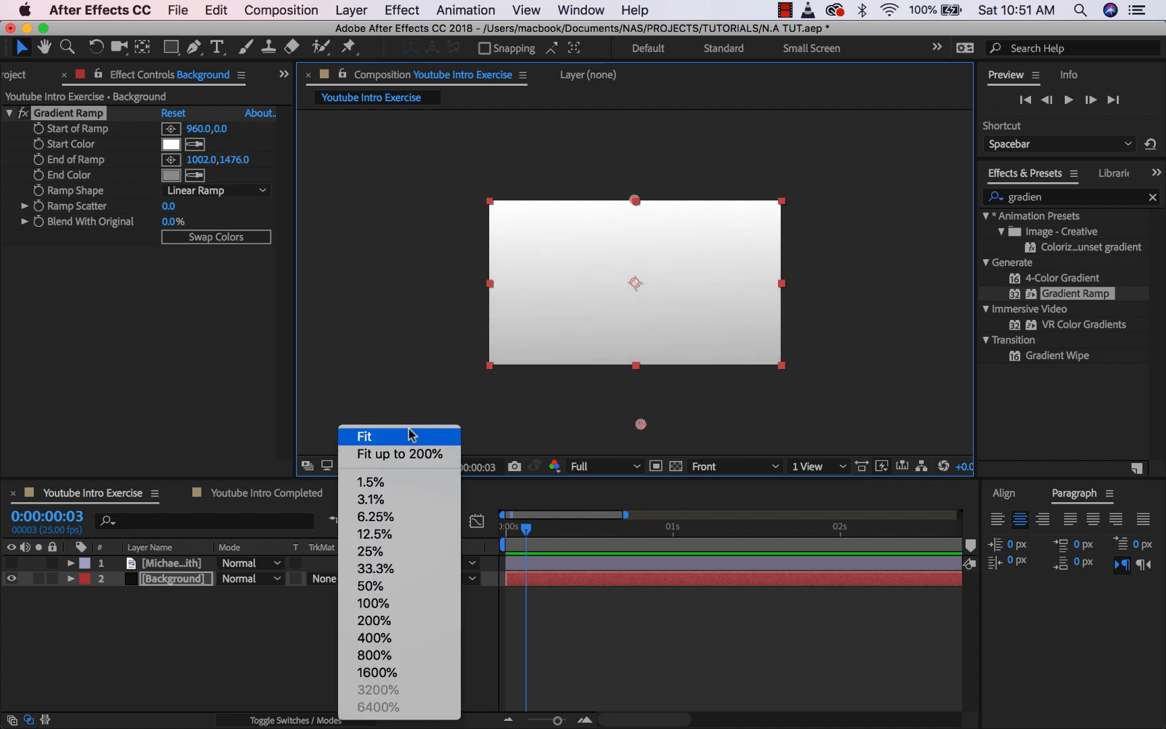
{"action": "left_click", "coordinate": [426, 436]}
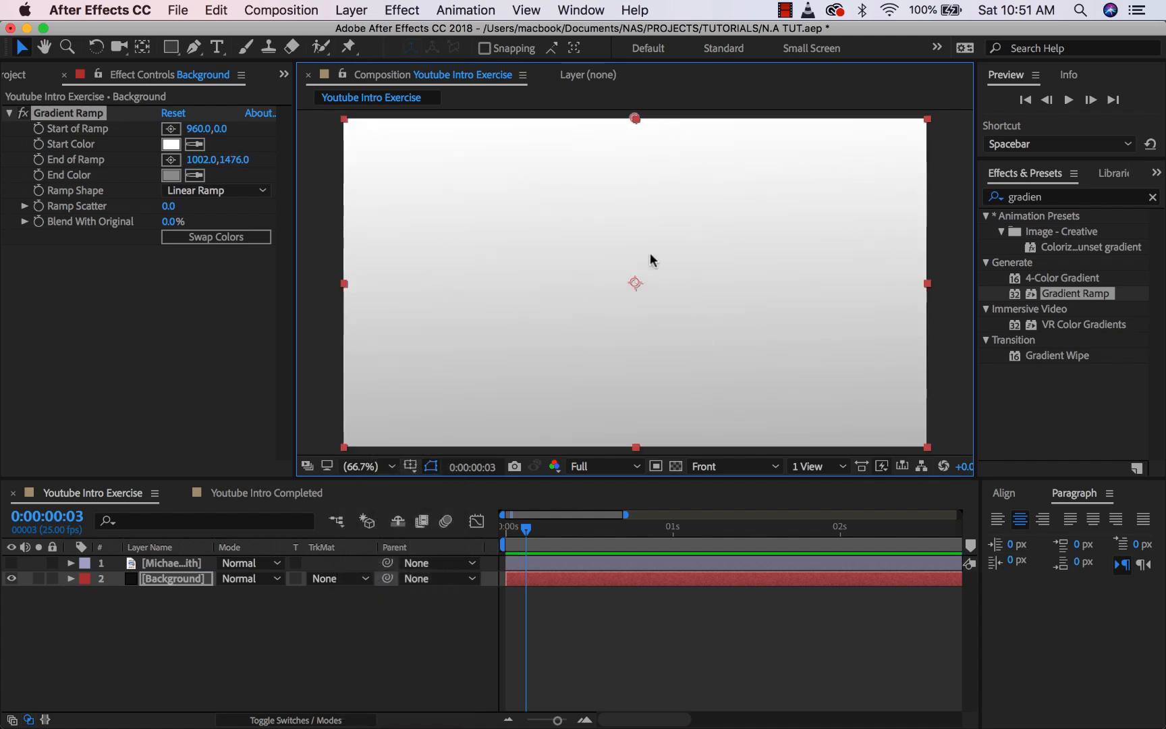
{"action": "left_click", "coordinate": [171, 176]}
{"action": "left_click_drag", "start_coordinate": [585, 243], "coordinate": [574, 220]}
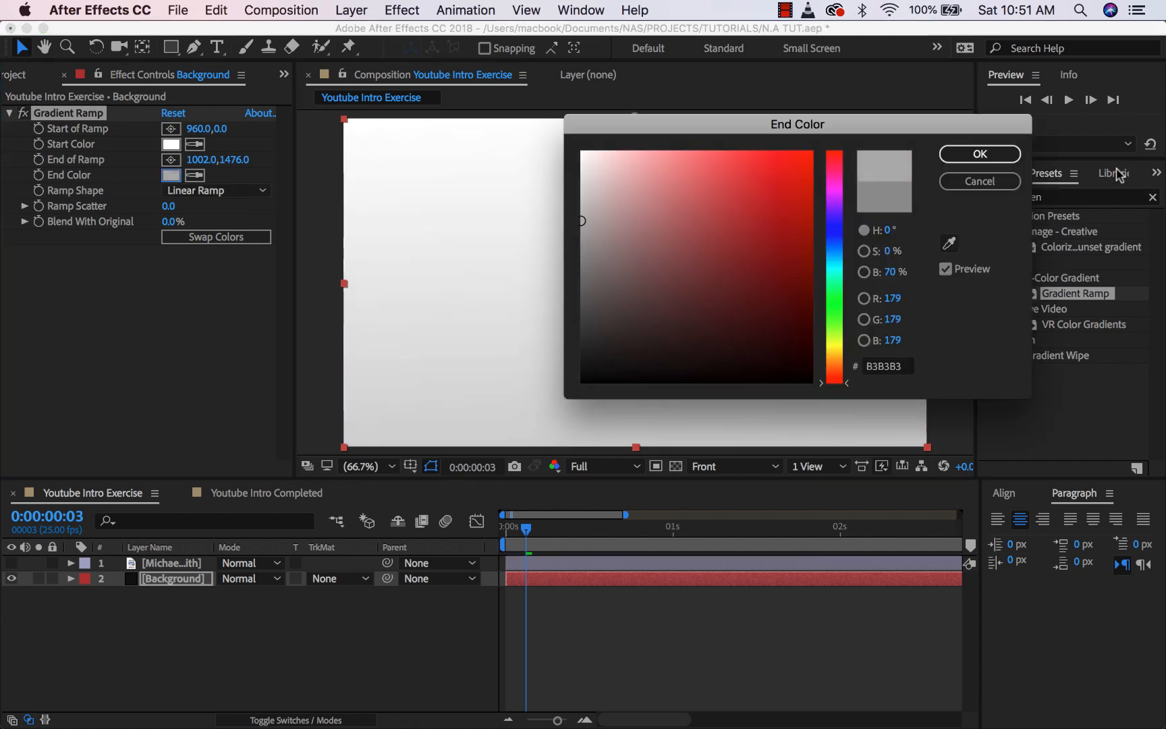
{"action": "left_click", "coordinate": [980, 154]}
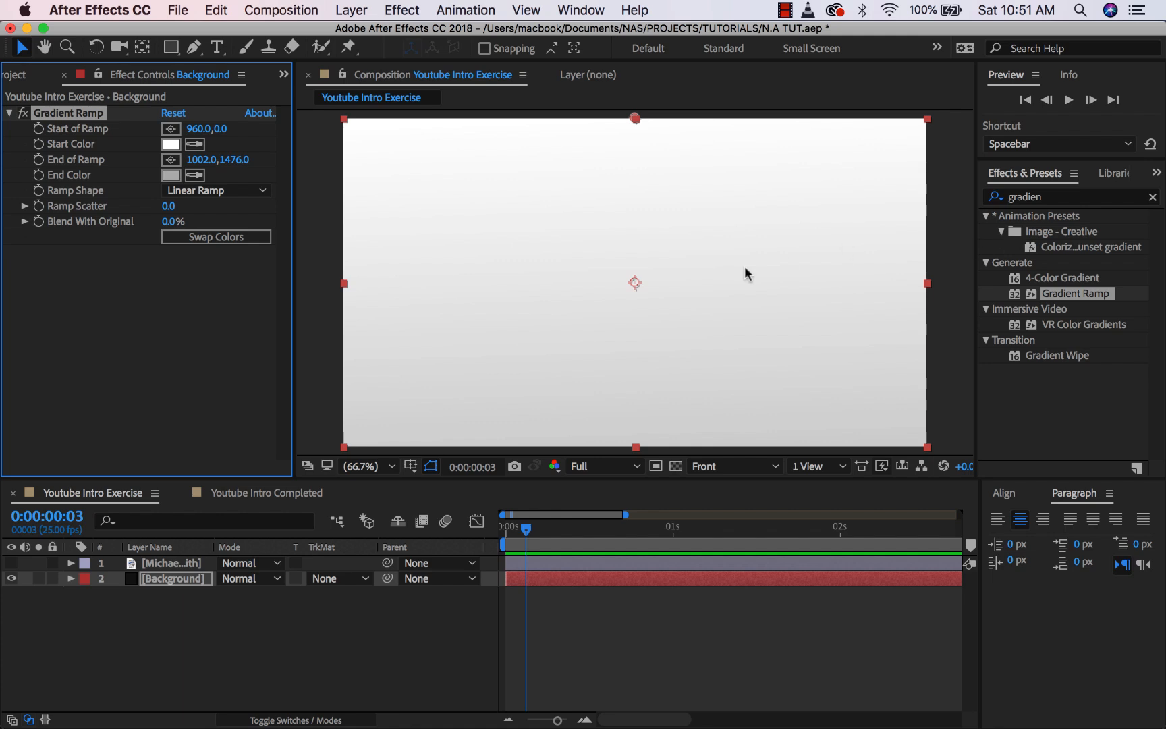
- Turn the portrait layer back on and nudge it slightly lower in the frame
{"action": "left_click", "coordinate": [195, 619]}
{"action": "left_click", "coordinate": [11, 563]}
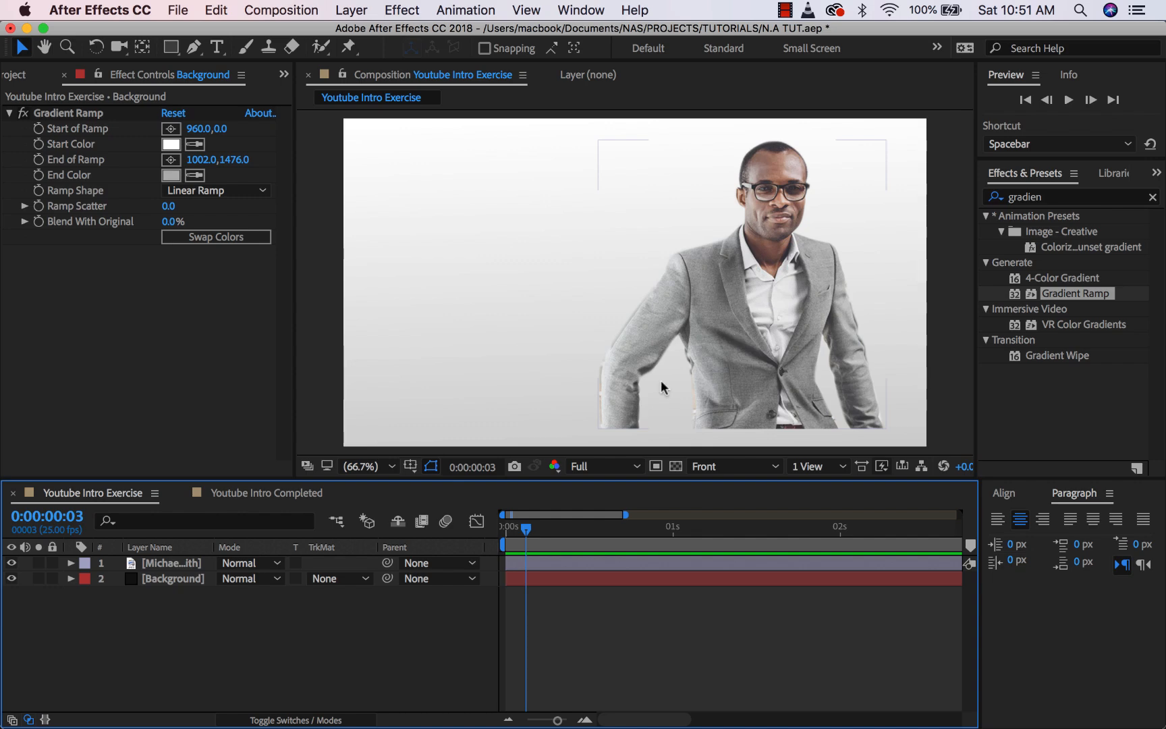
{"action": "left_click", "coordinate": [789, 302]}
{"action": "left_click_drag", "start_coordinate": [766, 310], "coordinate": [768, 330]}
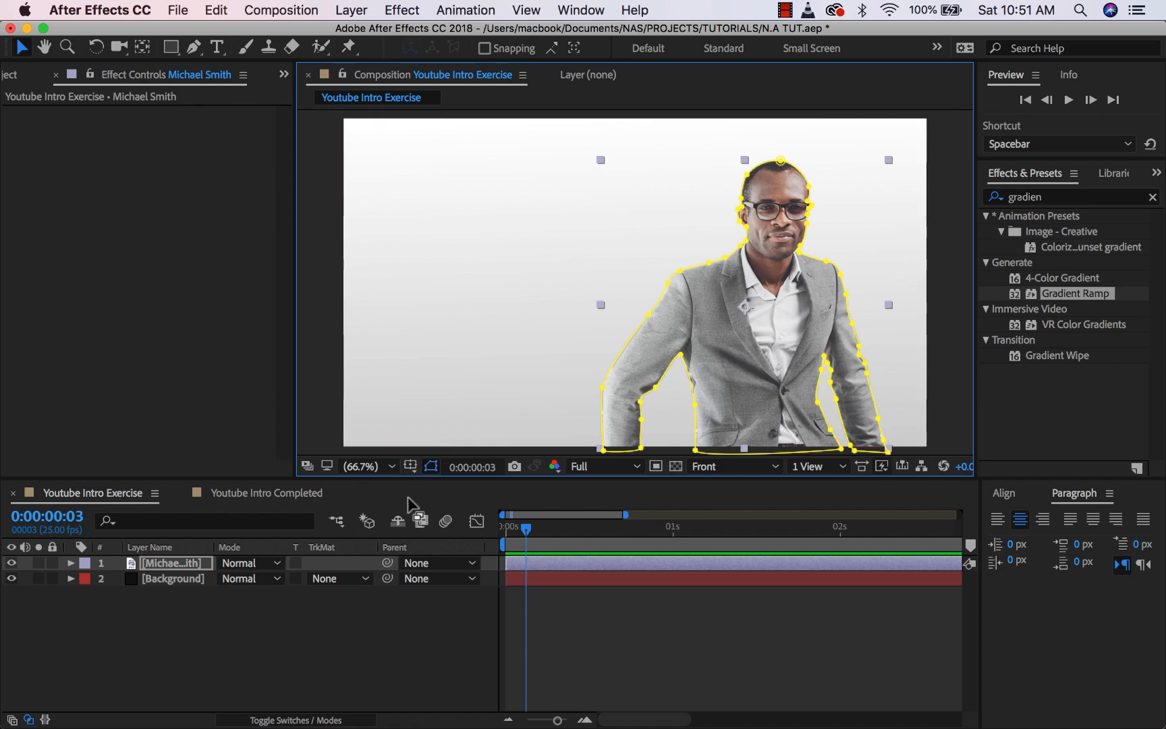
{"action": "left_click", "coordinate": [316, 618]}
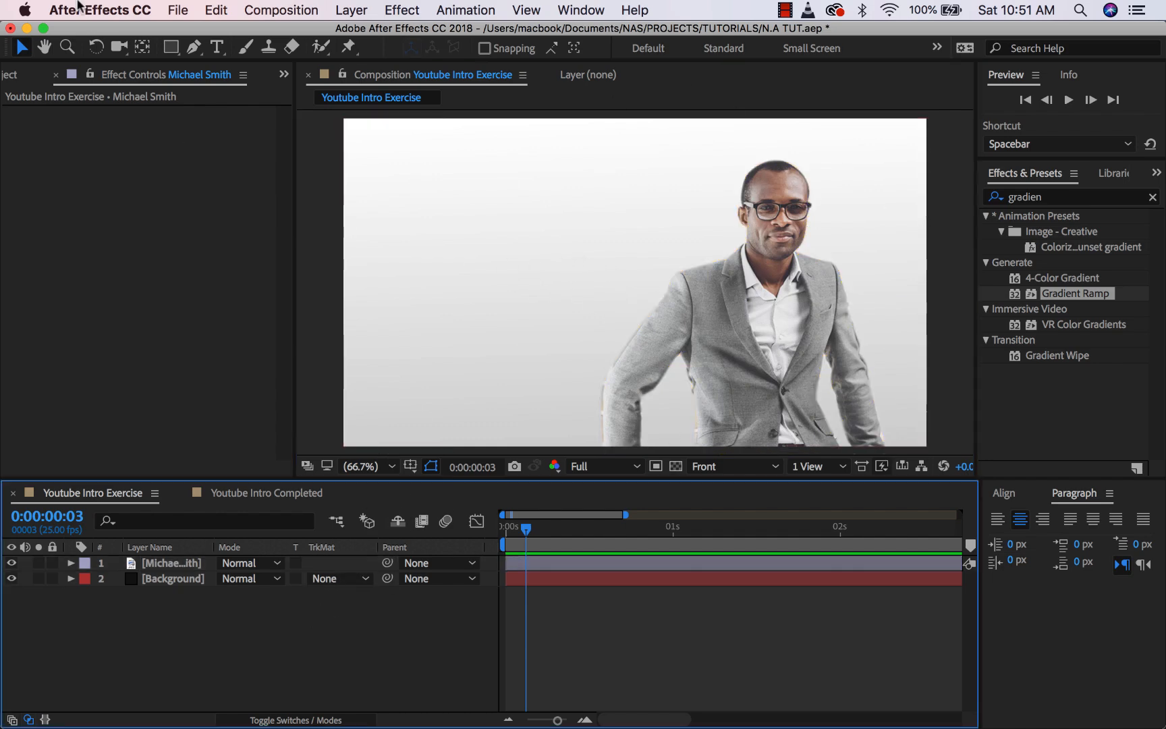
{"action": "left_click", "coordinate": [216, 47]}
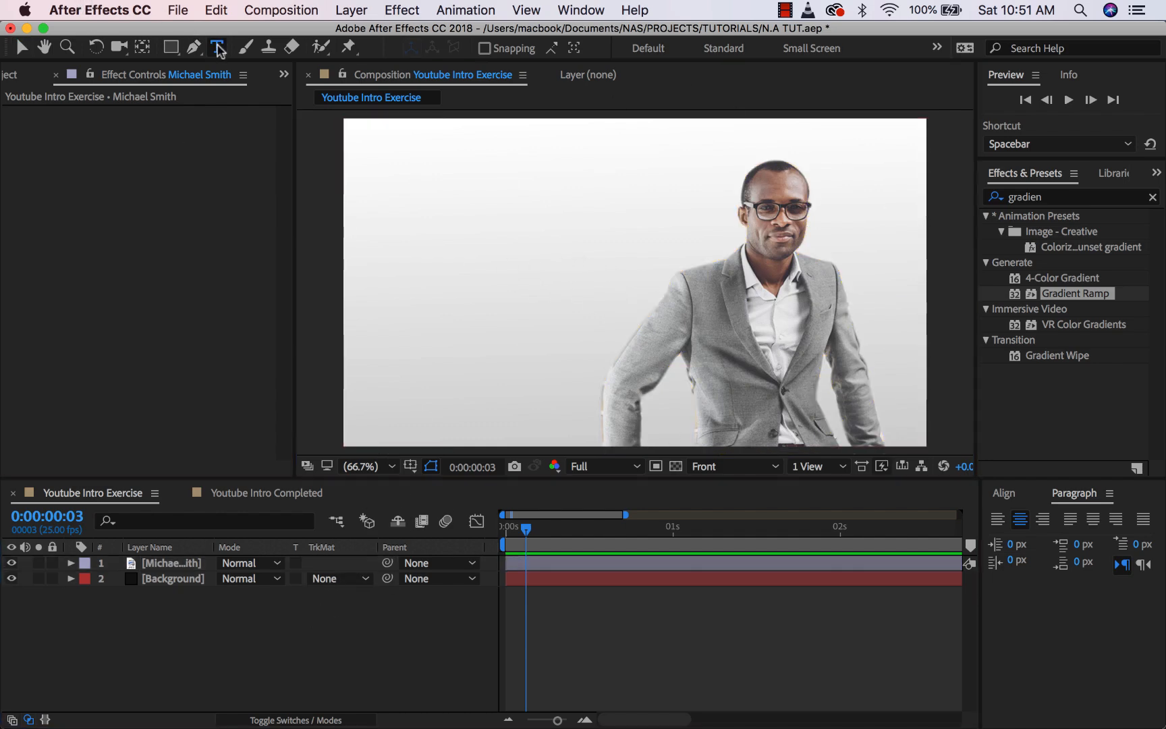
- Type a two-line title, the person's name over DESIGN, and move it beside the portrait
{"action": "left_click", "coordinate": [446, 209]}
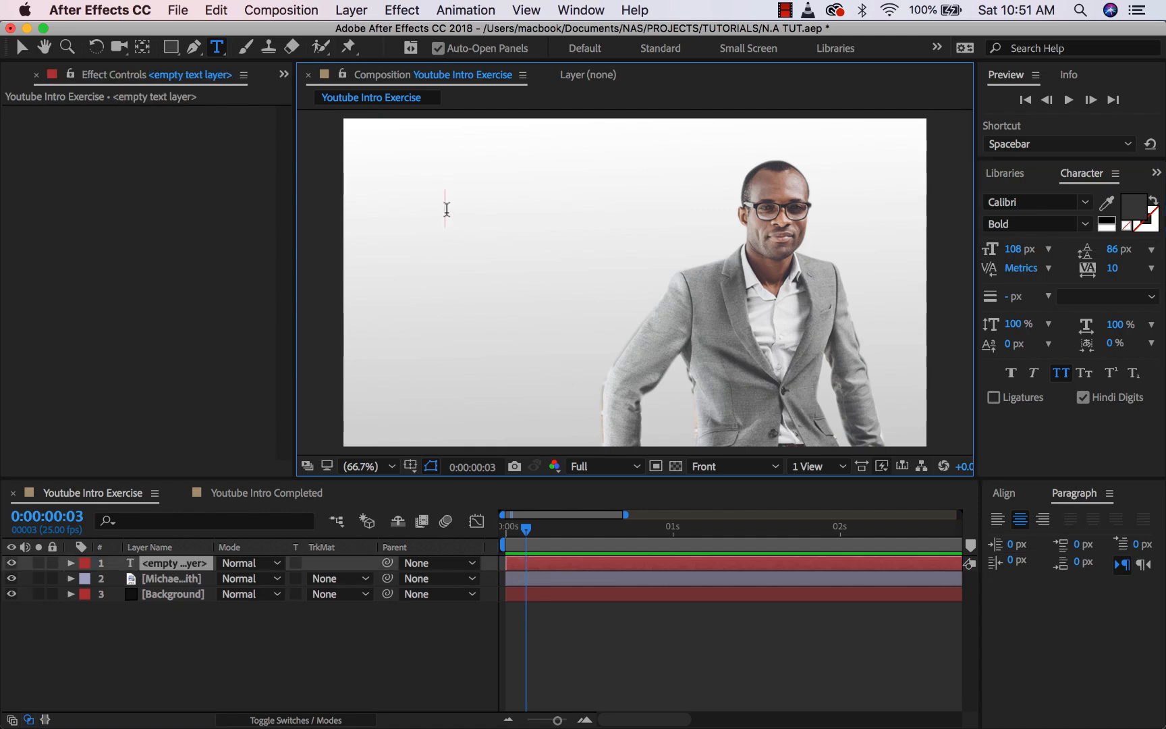
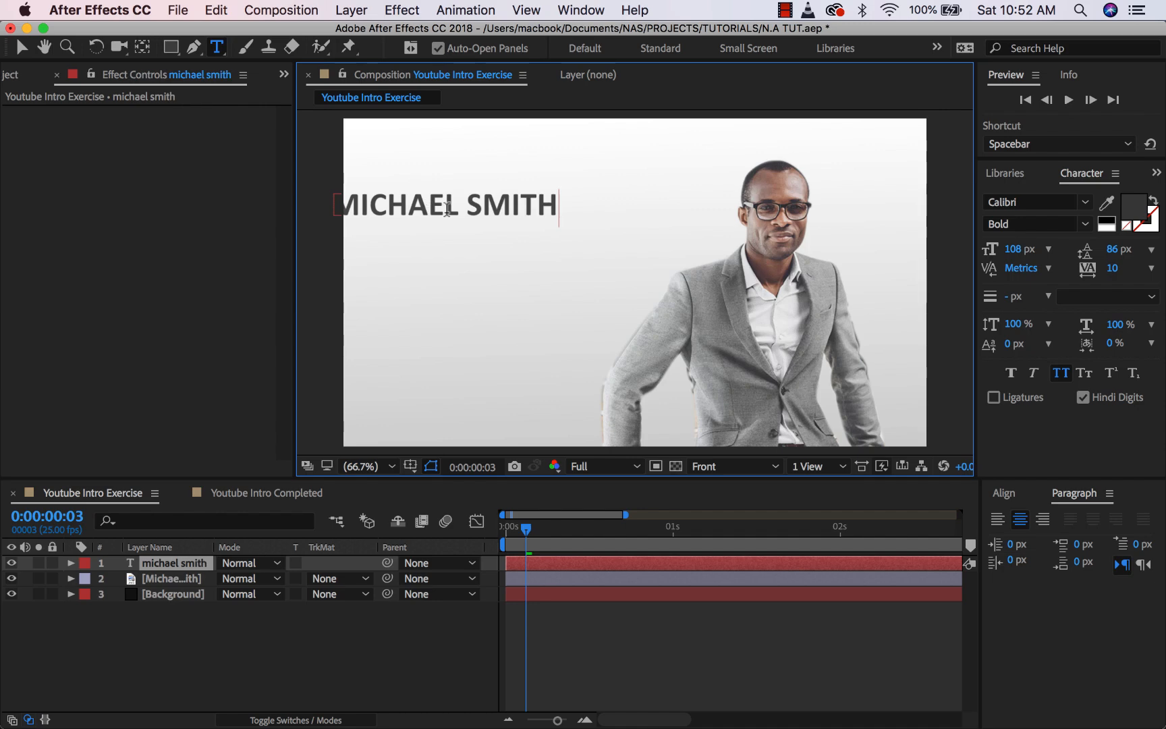
{"action": "key", "text": "Return"}
{"action": "type", "text": "dei"}
{"action": "key", "text": "BackSpace"}
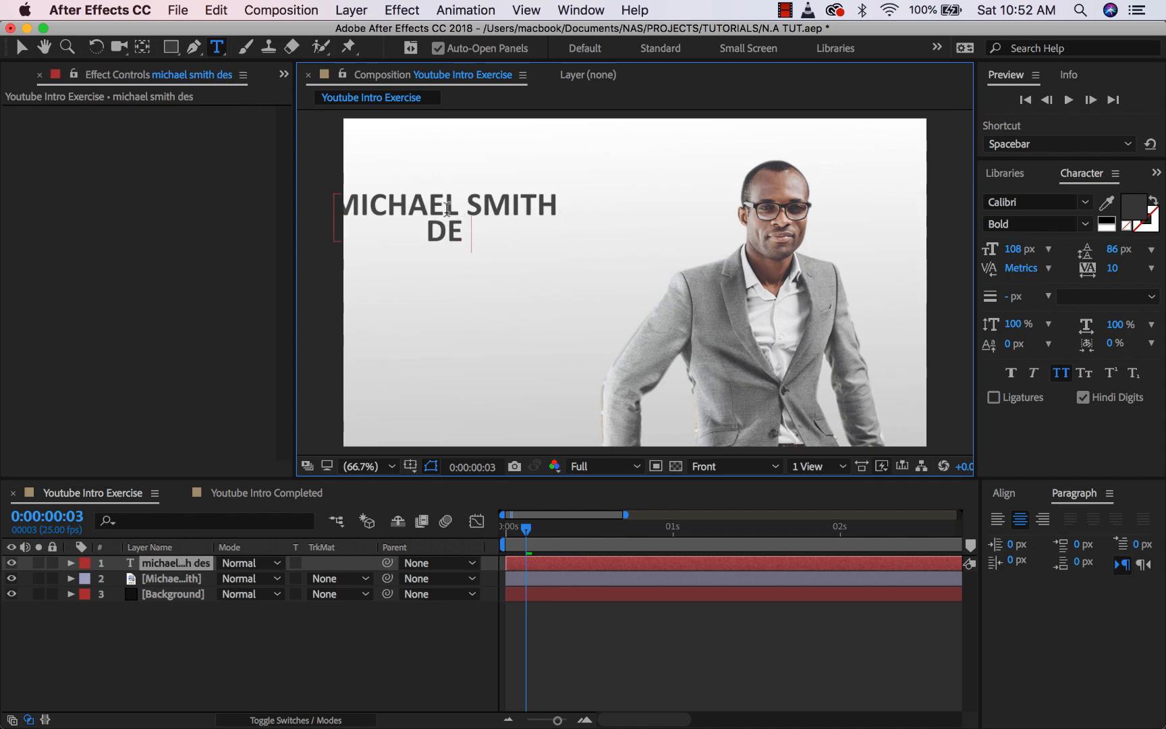
{"action": "type", "text": "signer"}
{"action": "key", "text": "BackSpace"}
{"action": "key", "text": "BackSpace"}
{"action": "left_click", "coordinate": [22, 47]}
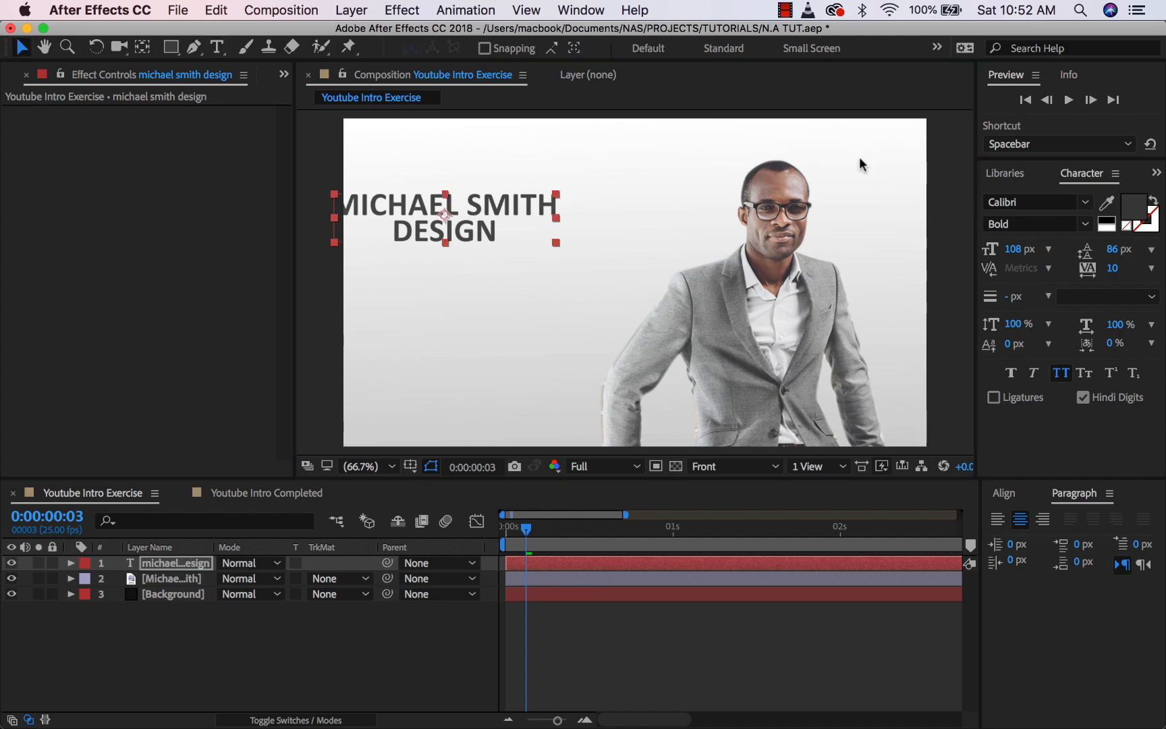
{"action": "left_click_drag", "start_coordinate": [442, 211], "coordinate": [504, 221]}
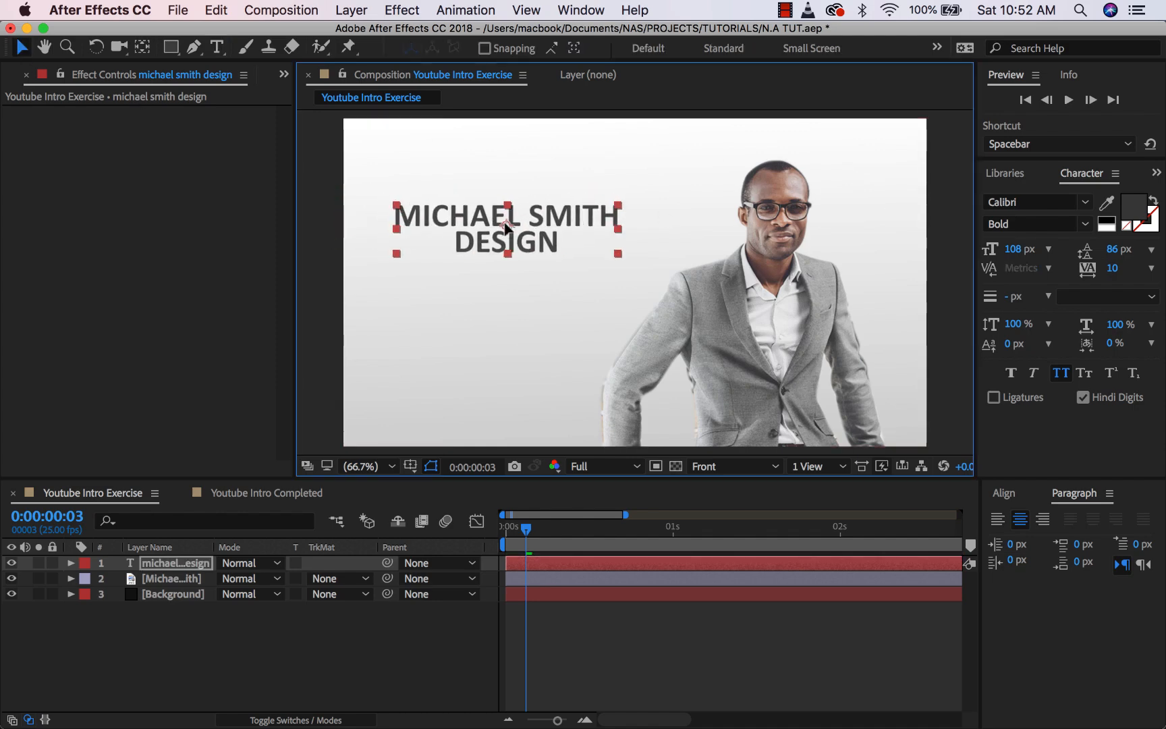
- Set the title font to Century725 BdCn BT and switch off All Caps
{"action": "left_click", "coordinate": [1082, 202]}
{"action": "scroll", "coordinate": [904, 358], "scroll_direction": "down", "scroll_amount": 5}
{"action": "scroll", "coordinate": [895, 350], "scroll_direction": "down", "scroll_amount": 10}
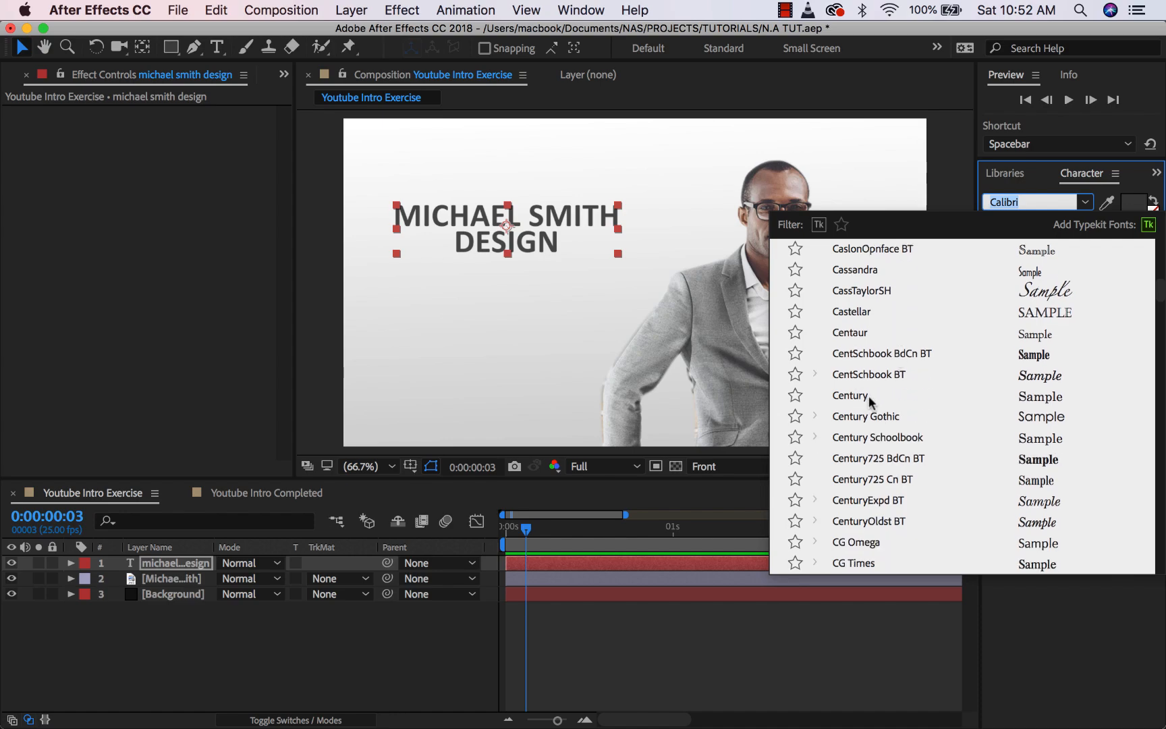
{"action": "left_click", "coordinate": [887, 355]}
{"action": "left_click", "coordinate": [1084, 203]}
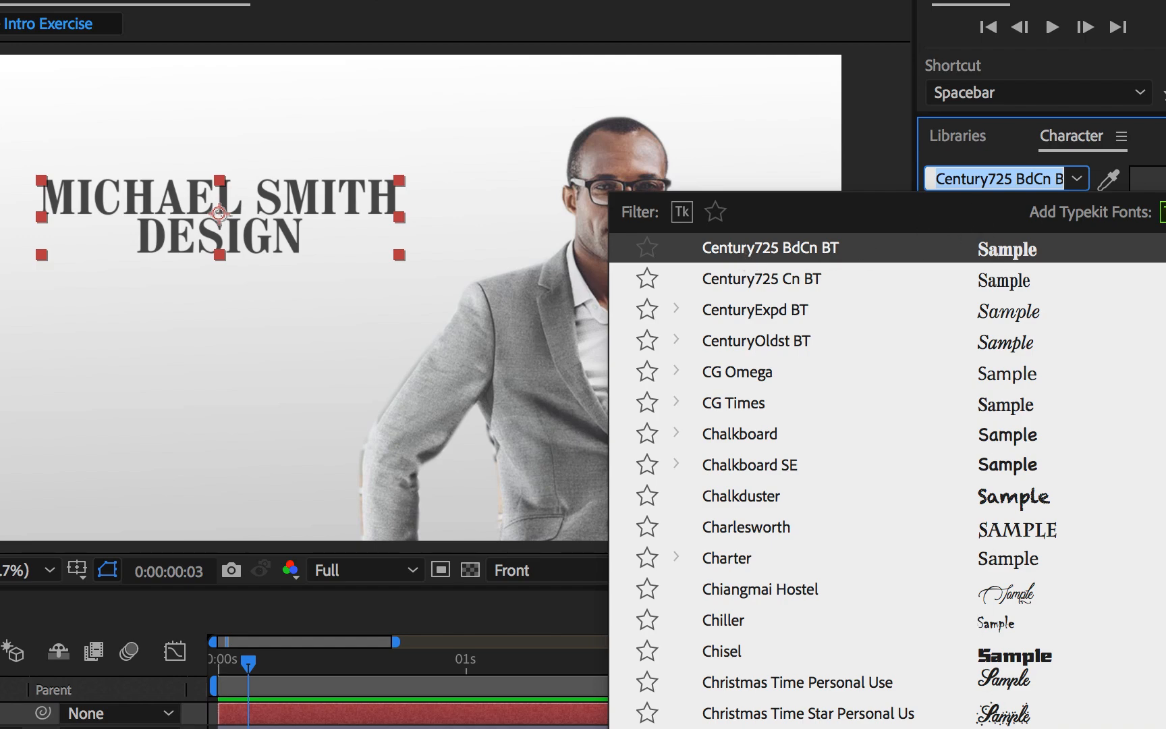
{"action": "key", "text": "Escape"}
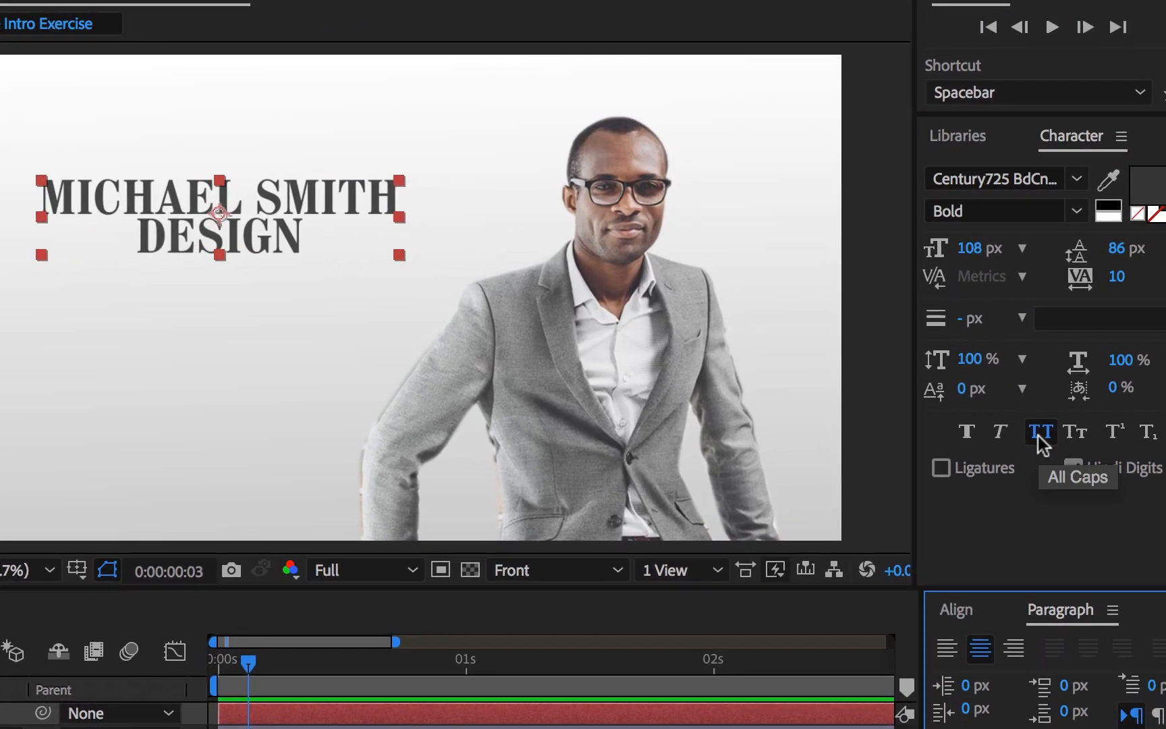
{"action": "left_click", "coordinate": [1041, 434]}
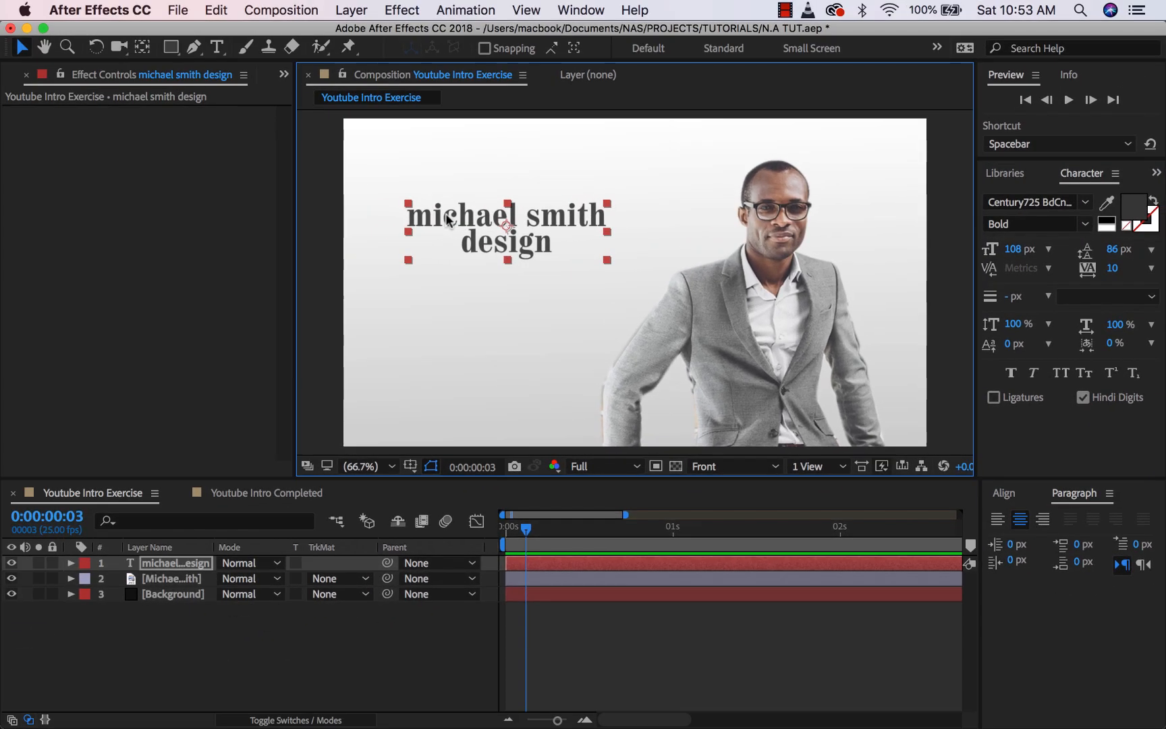
- Capitalise the first letters of both name words and of Design in the title
{"action": "double_click", "coordinate": [361, 211]}
{"action": "left_click", "coordinate": [361, 211]}
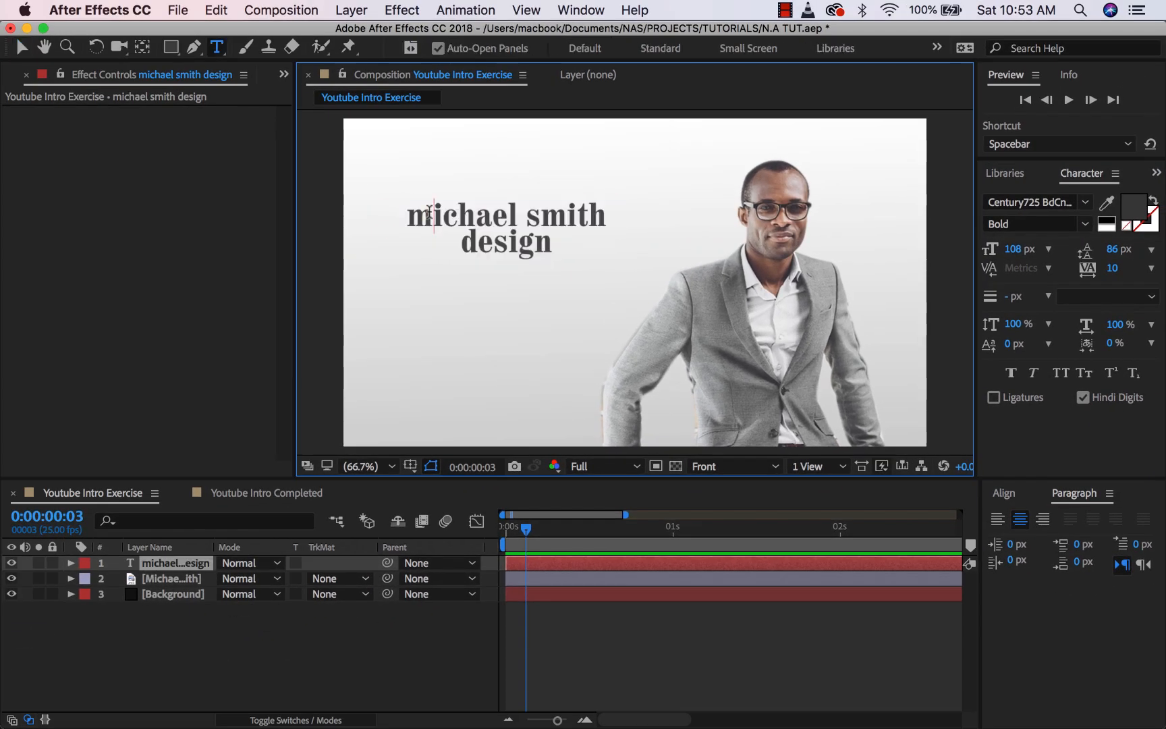
{"action": "key", "text": "BackSpace"}
{"action": "type", "text": "M"}
{"action": "key", "text": "BackSpace"}
{"action": "type", "text": "S"}
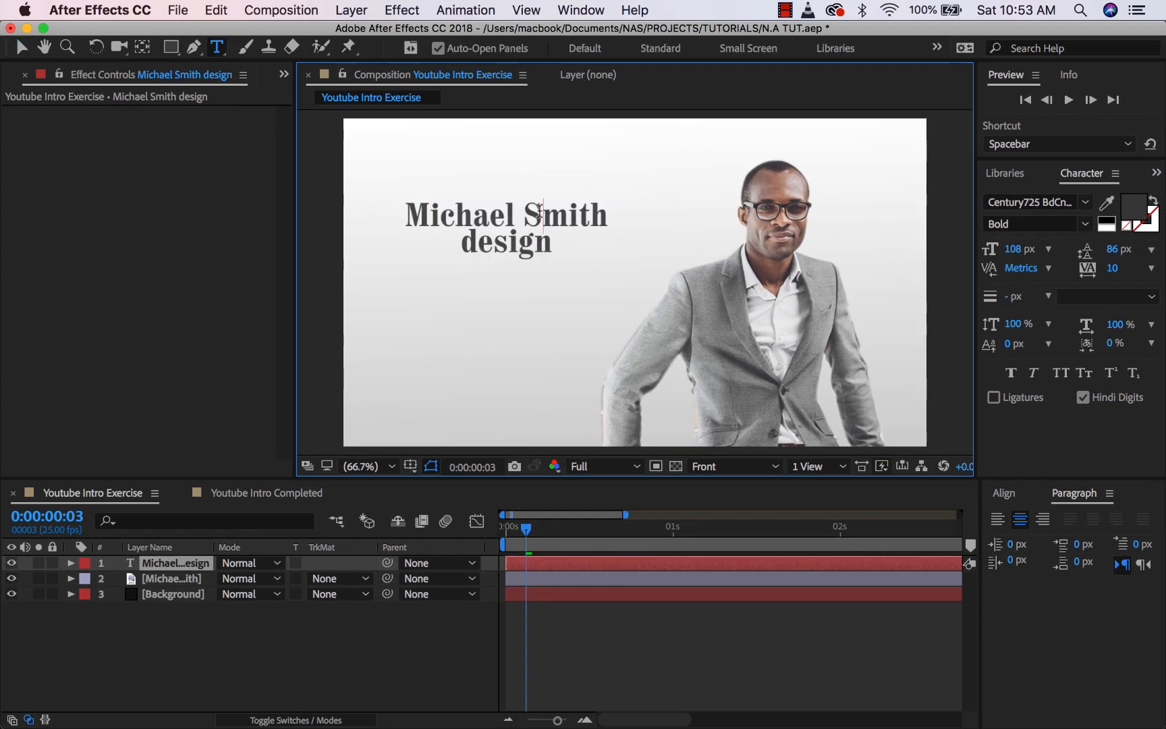
{"action": "left_click", "coordinate": [474, 243]}
{"action": "key", "text": "BackSpace"}
{"action": "type", "text": "D"}
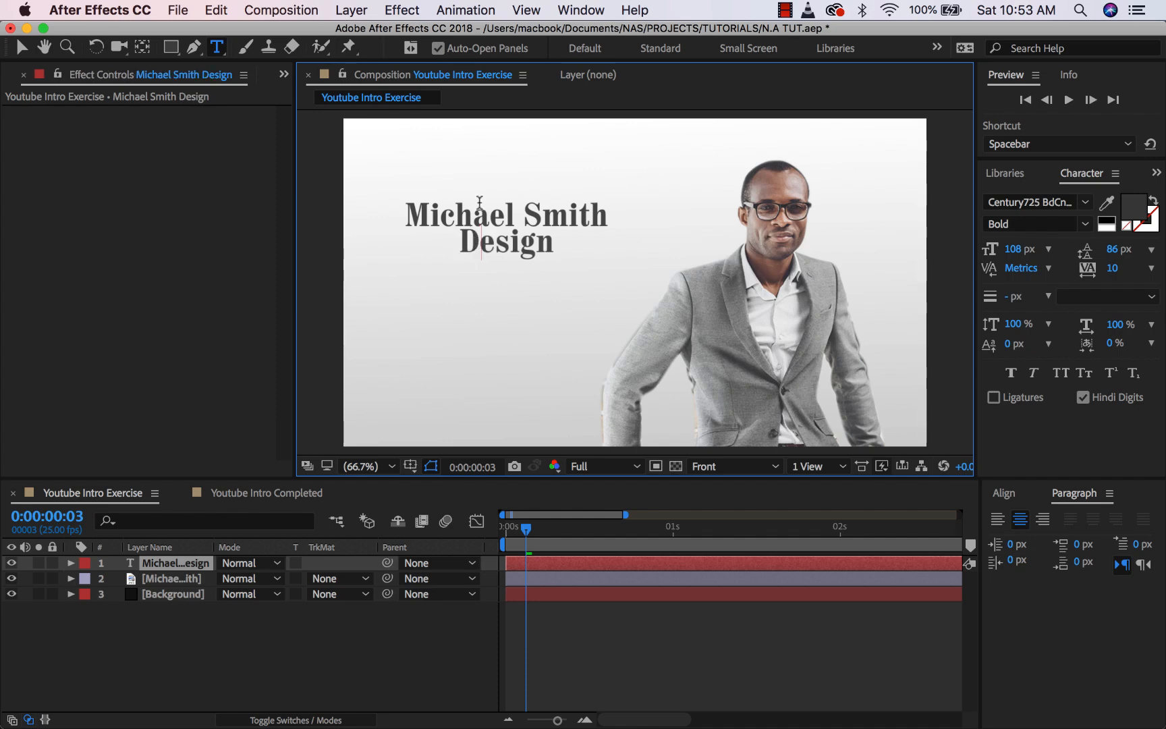
{"action": "left_click", "coordinate": [21, 48]}
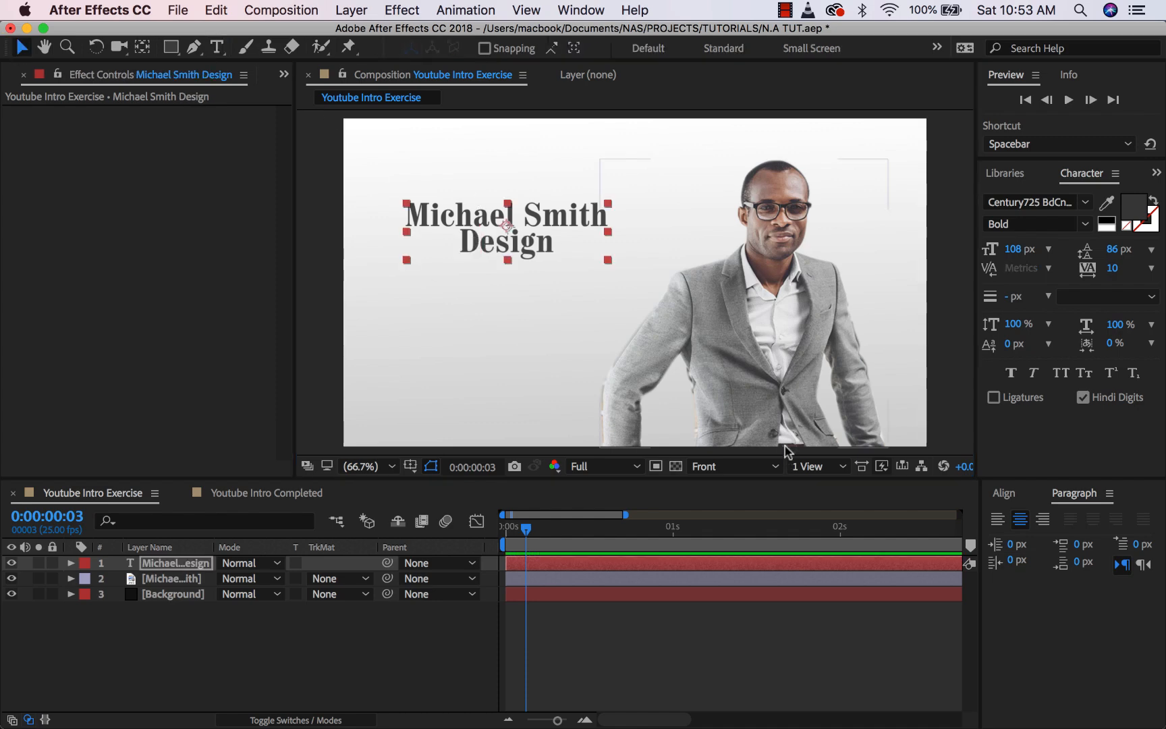
- Left-align the title and shift it toward the frame's left edge
{"action": "left_click", "coordinate": [998, 520]}
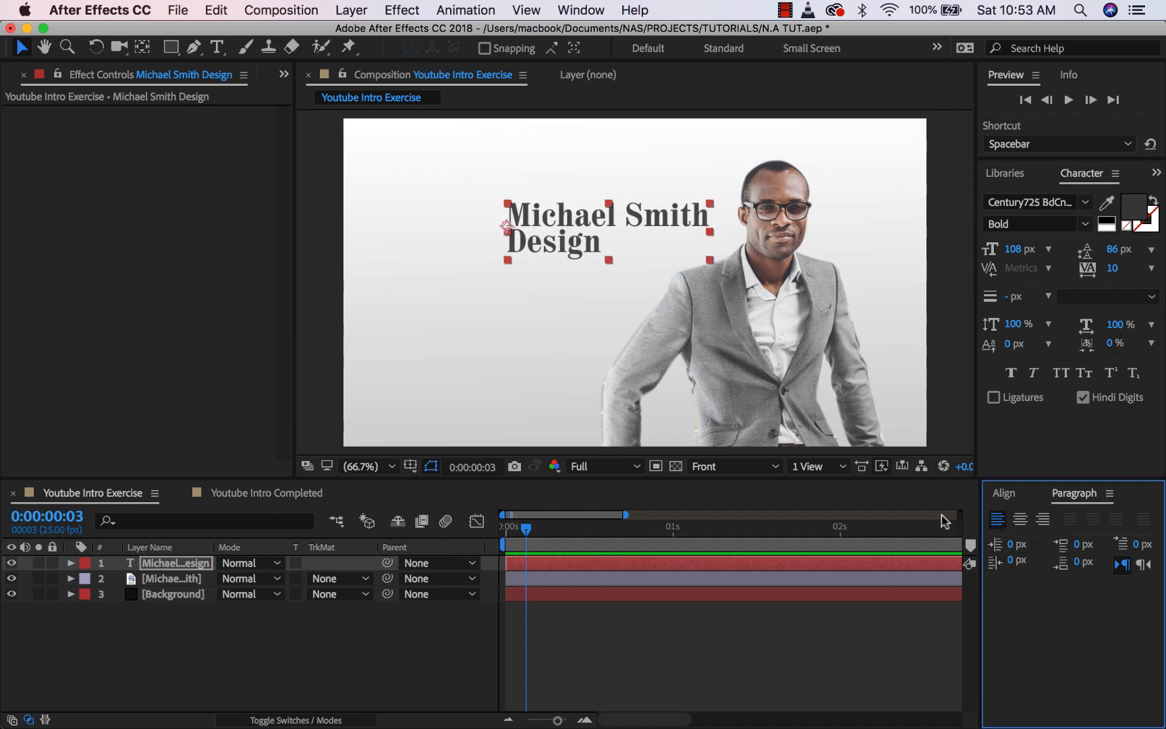
{"action": "left_click_drag", "start_coordinate": [559, 223], "coordinate": [470, 223]}
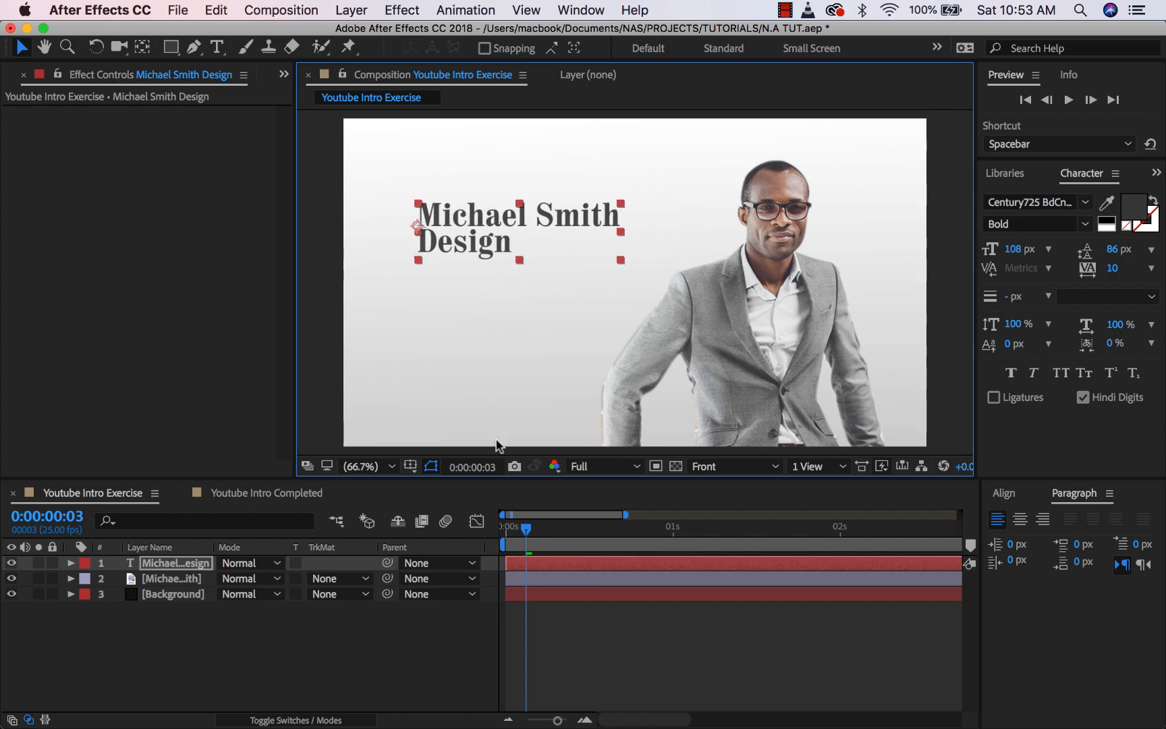
{"action": "left_click", "coordinate": [432, 631]}
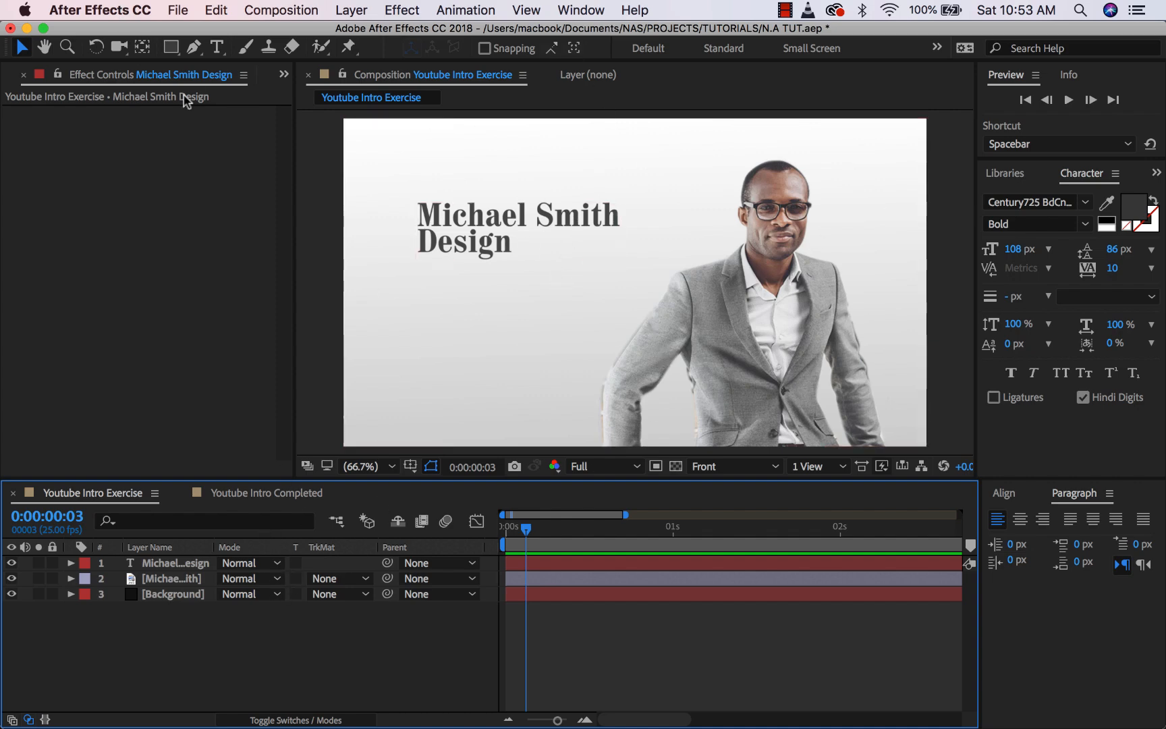
- Choose the Rectangle tool and set its fill colour to blue 0B84FF
{"action": "left_click", "coordinate": [170, 49]}
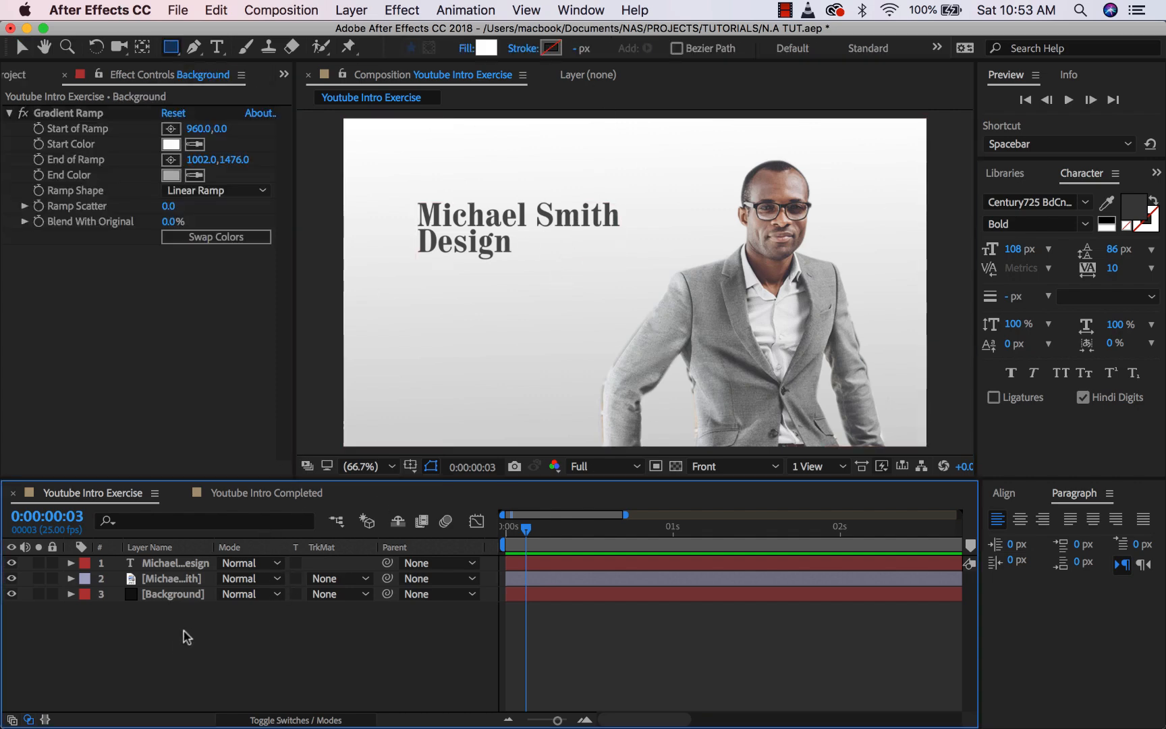
{"action": "left_click", "coordinate": [485, 49]}
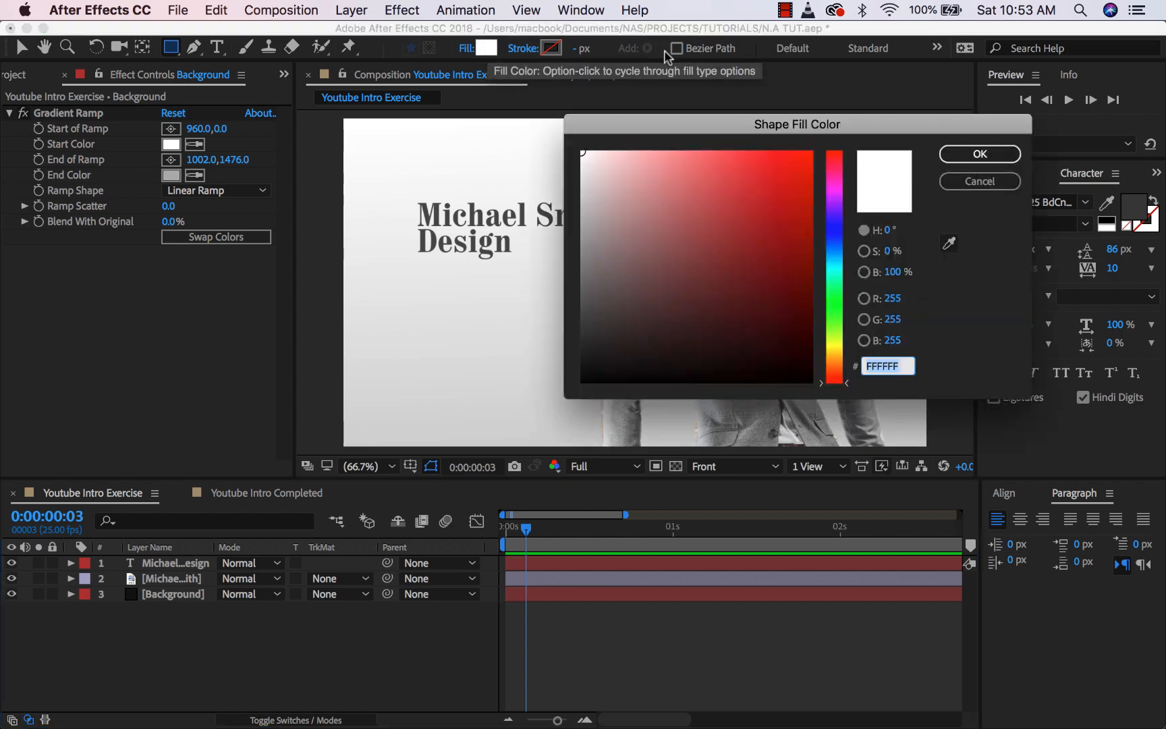
{"action": "left_click_drag", "start_coordinate": [835, 224], "coordinate": [839, 255]}
{"action": "left_click_drag", "start_coordinate": [789, 150], "coordinate": [802, 143]}
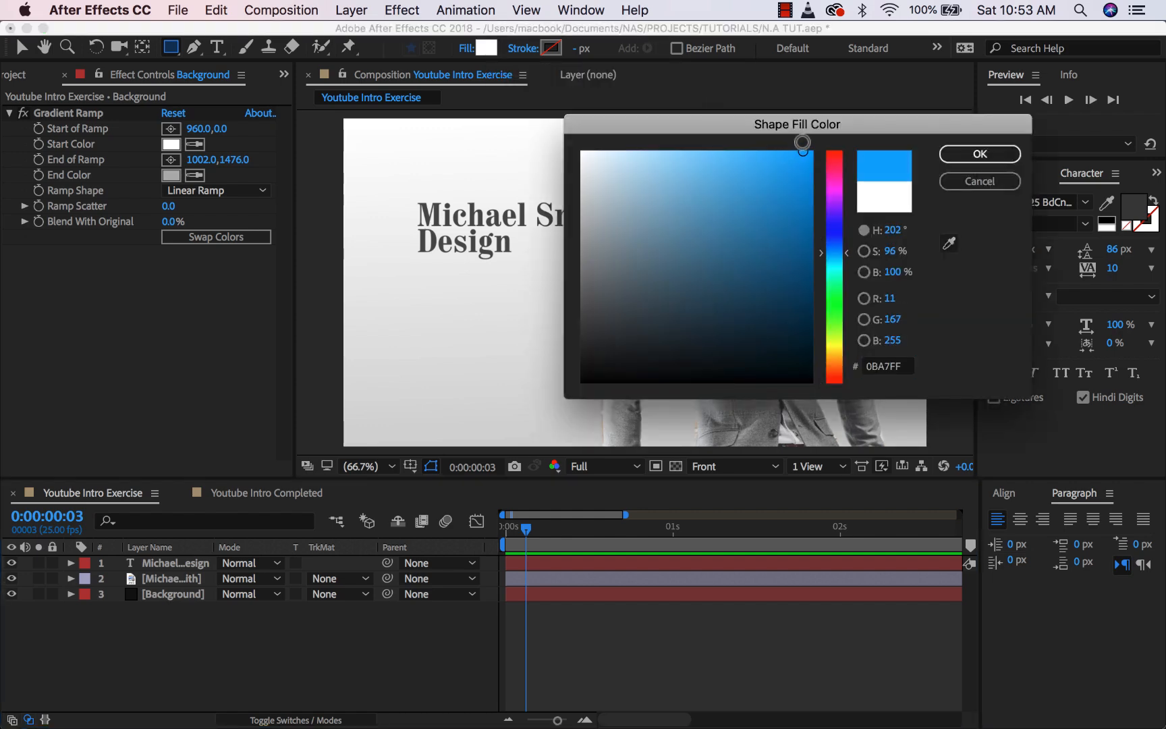
{"action": "left_click", "coordinate": [839, 247]}
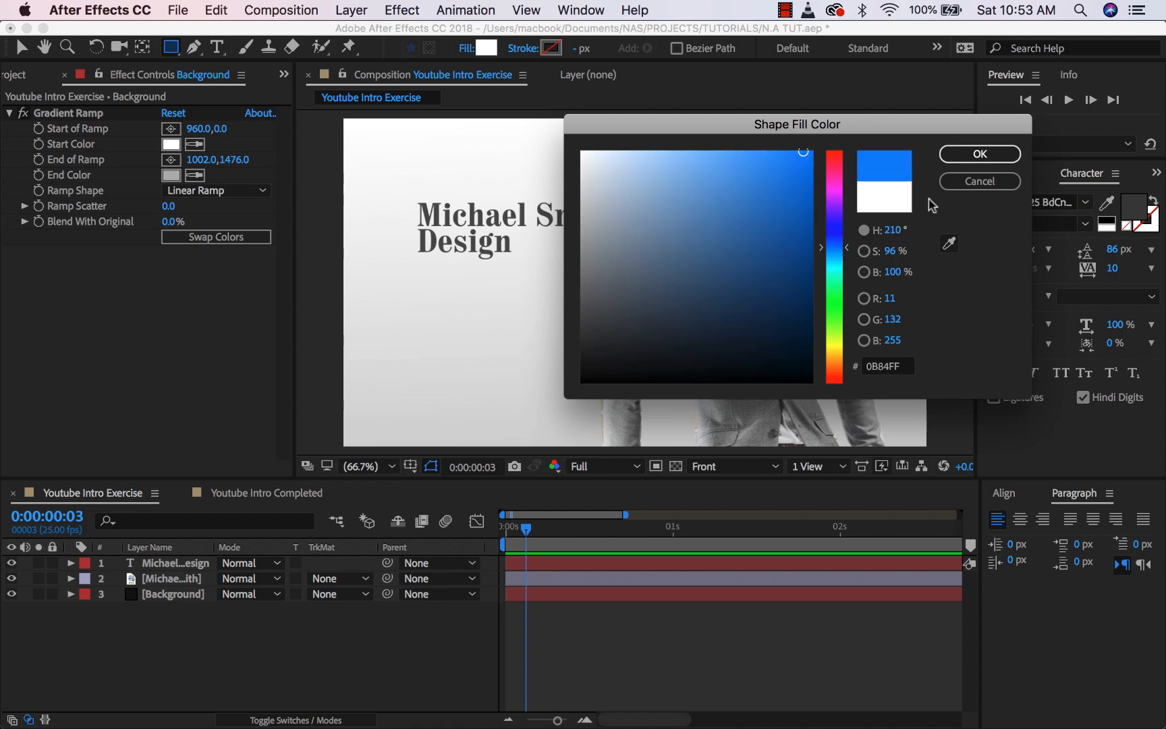
{"action": "left_click", "coordinate": [979, 154]}
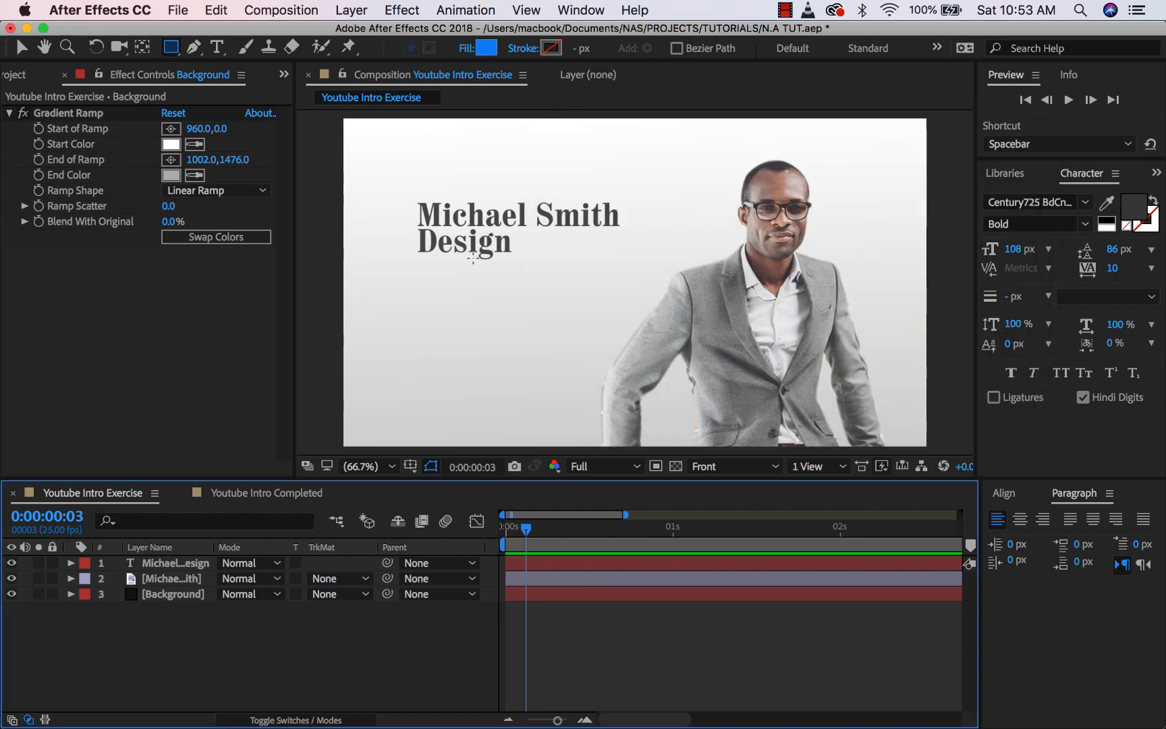
- Draw a blue rectangle under the title and centre its anchor point
{"action": "left_click_drag", "start_coordinate": [417, 273], "coordinate": [632, 282]}
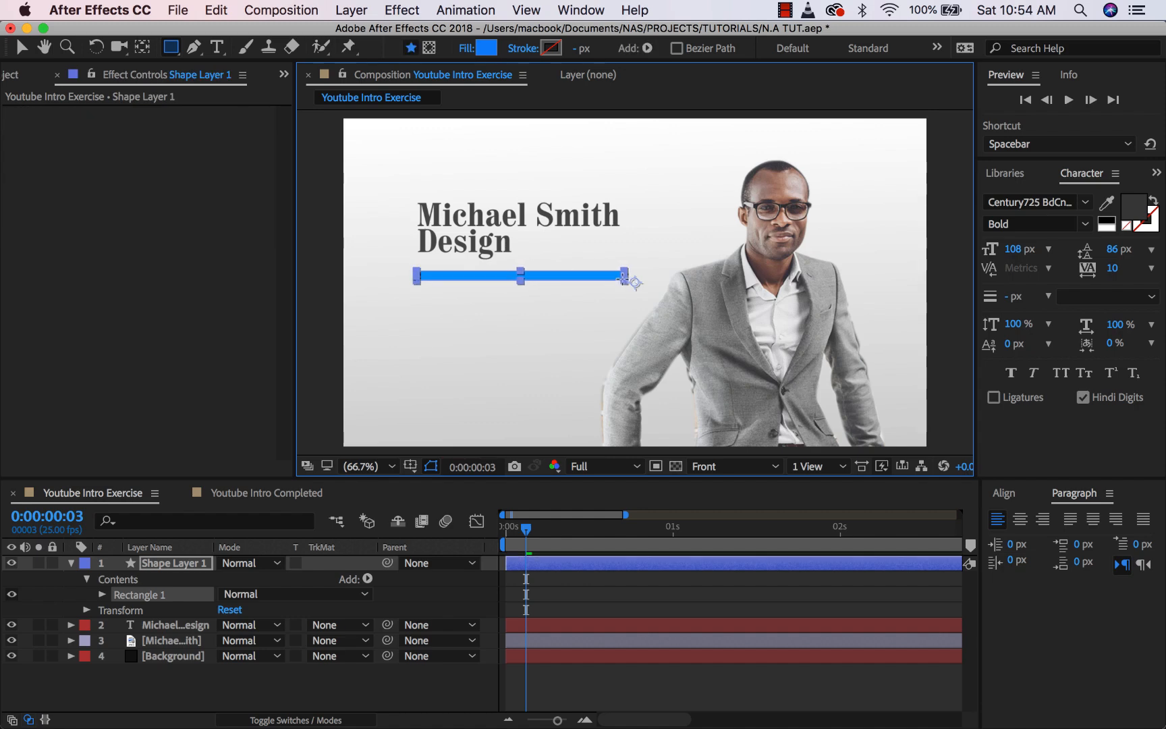
{"action": "left_click", "coordinate": [119, 579]}
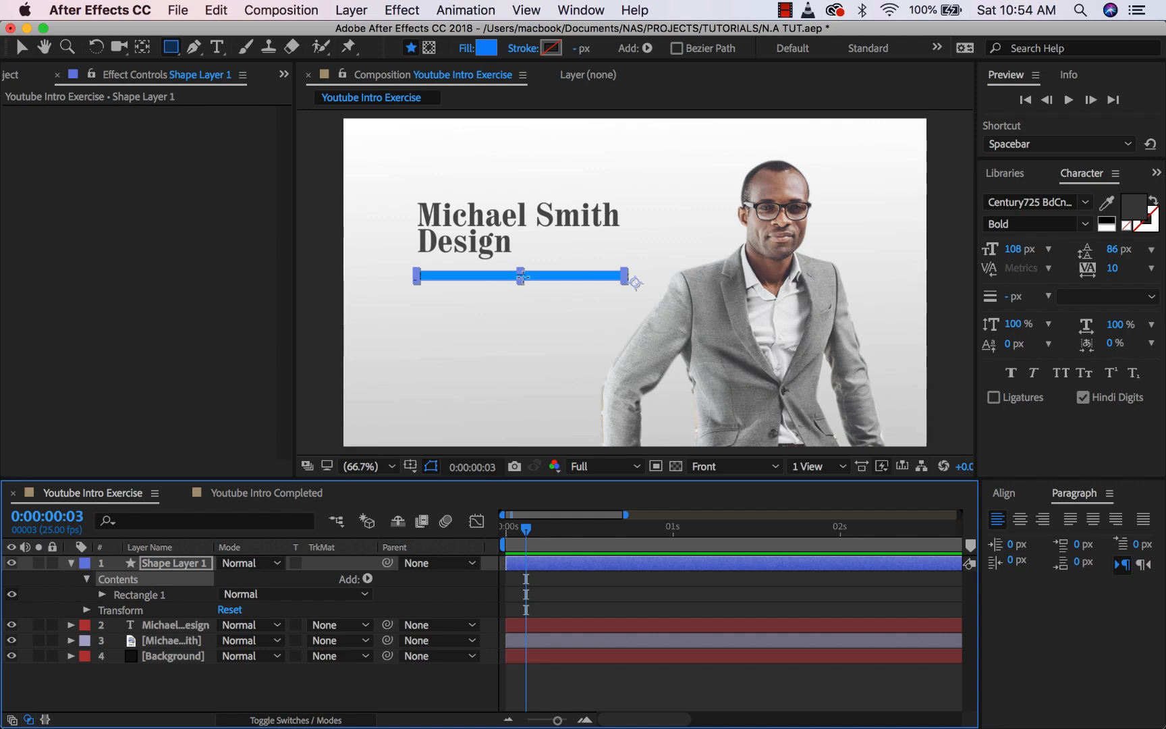
{"action": "key", "text": "period"}
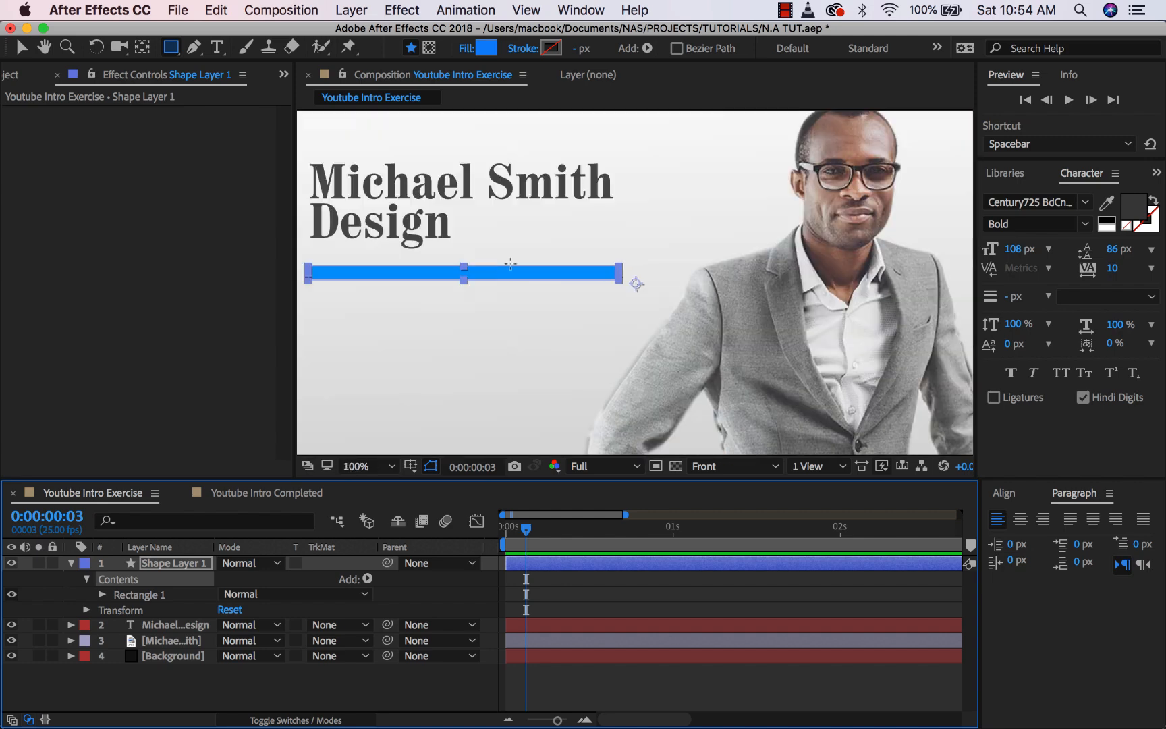
{"action": "left_click_drag", "start_coordinate": [490, 238], "coordinate": [572, 263]}
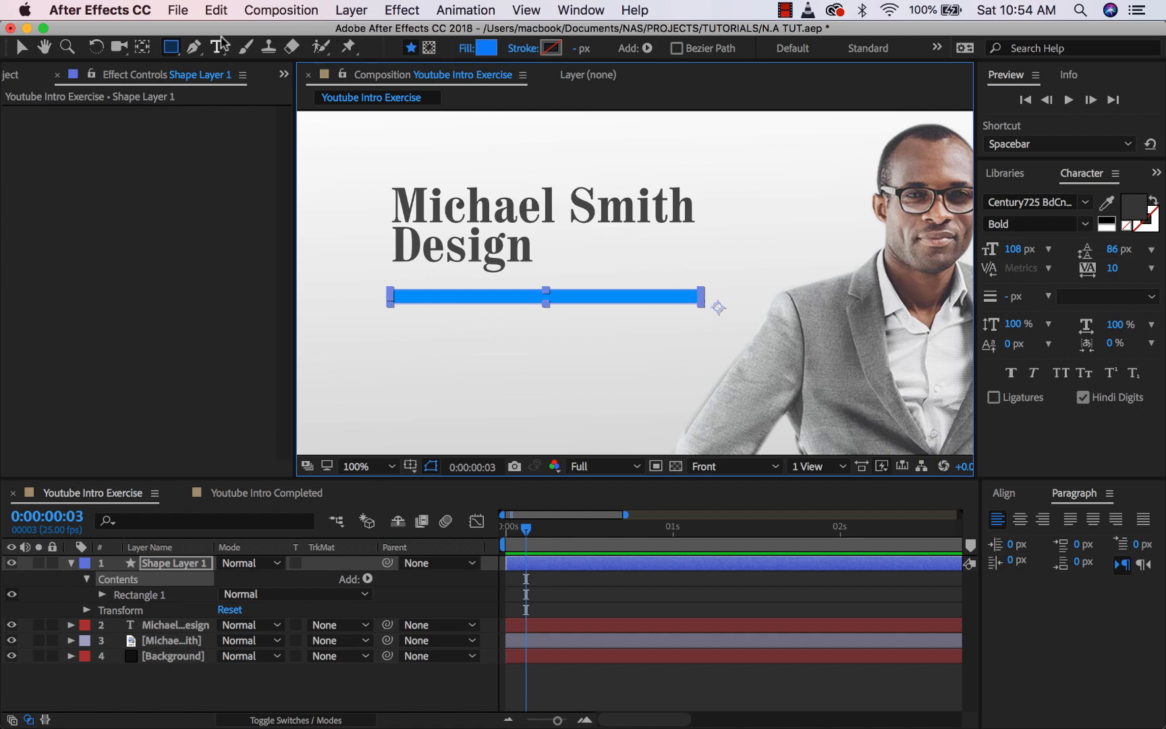
{"action": "left_click", "coordinate": [142, 48]}
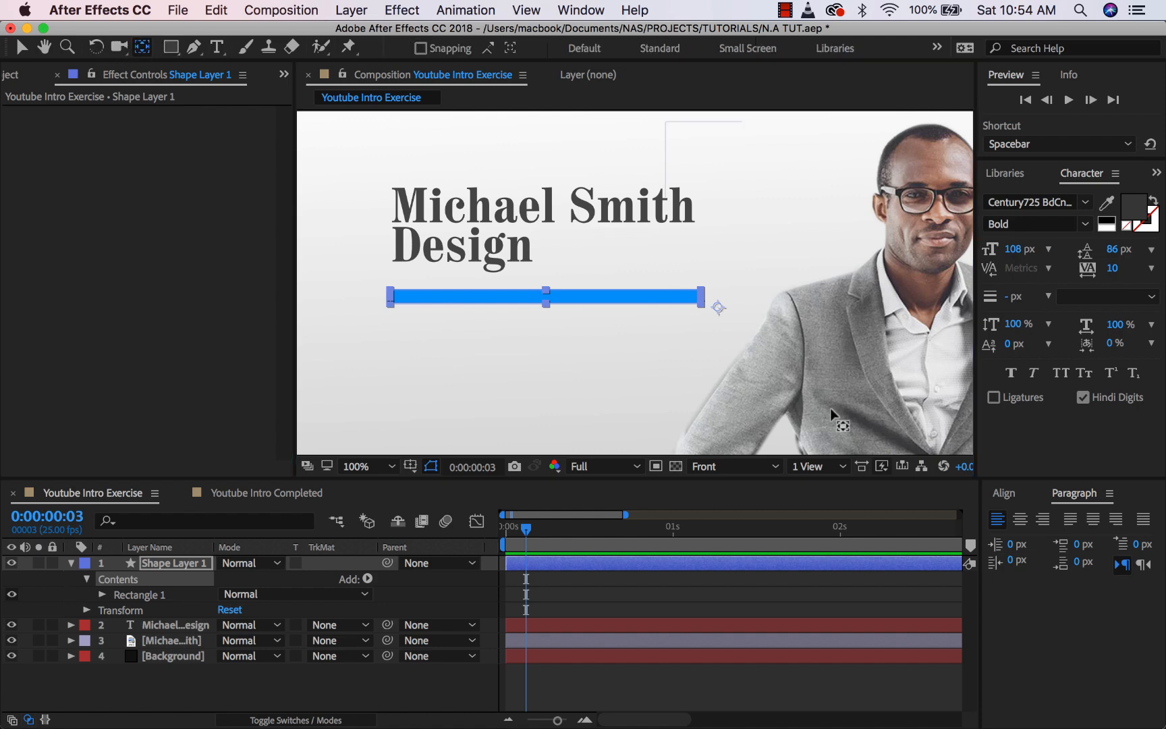
{"action": "left_click_drag", "start_coordinate": [717, 315], "coordinate": [546, 295]}
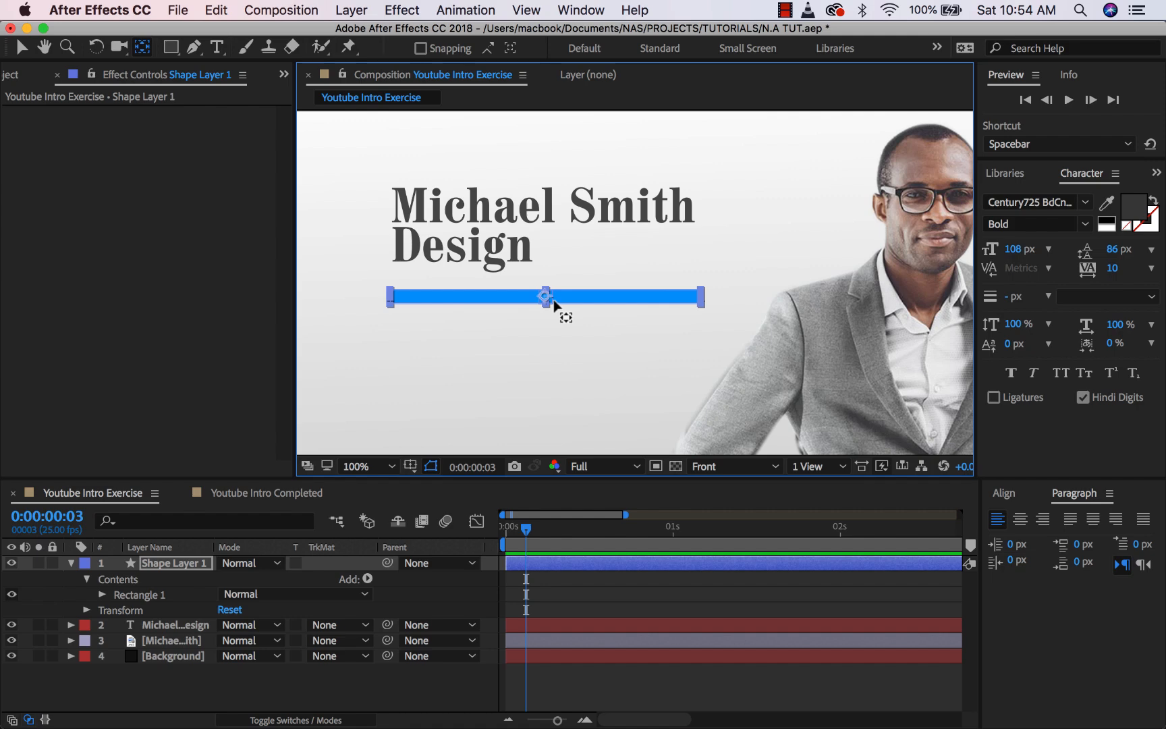
{"action": "left_click", "coordinate": [20, 47]}
- Scale the bar thinner and nudge it up closer to the title
{"action": "key", "text": "period"}
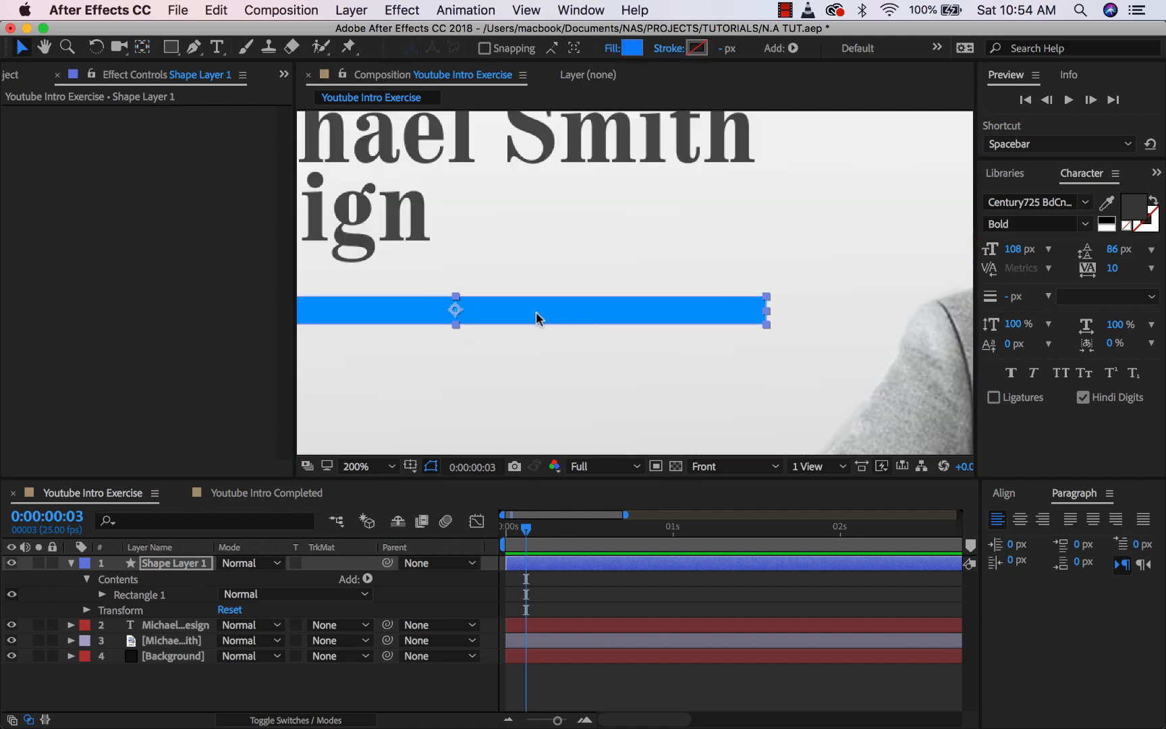
{"action": "left_click_drag", "start_coordinate": [456, 325], "coordinate": [456, 322]}
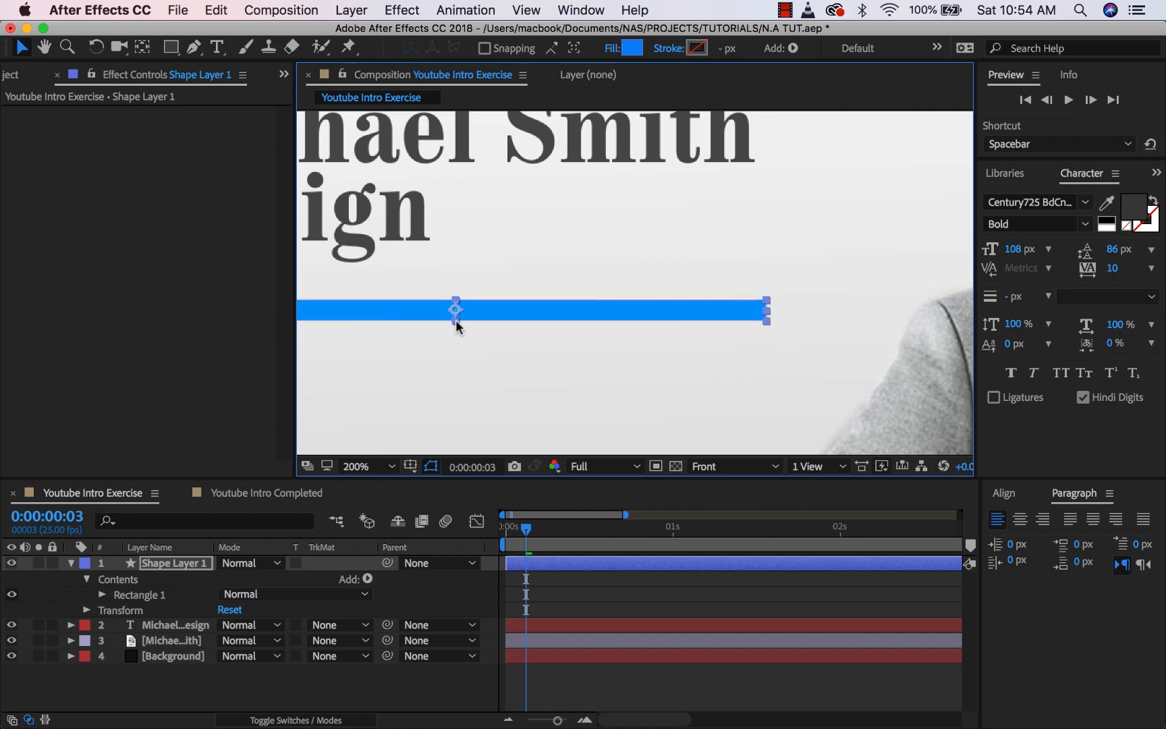
{"action": "key", "text": "comma"}
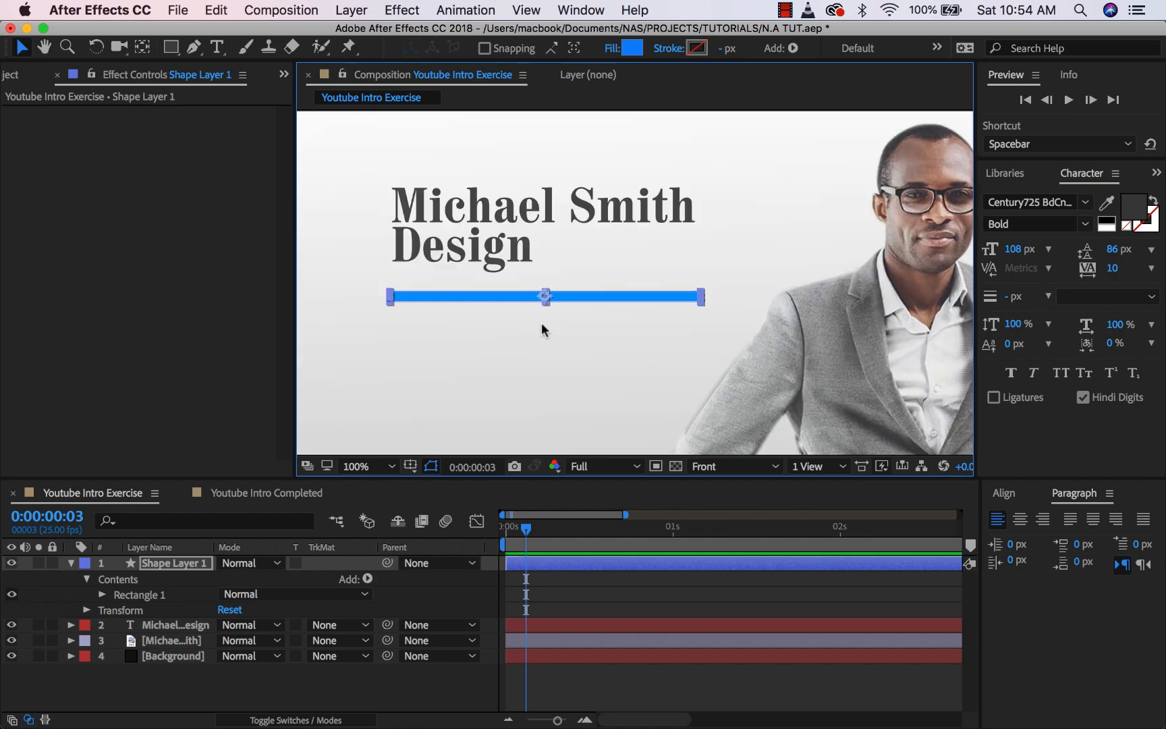
{"action": "key", "text": "comma"}
{"action": "key", "text": "comma"}
{"action": "key", "text": "slash"}
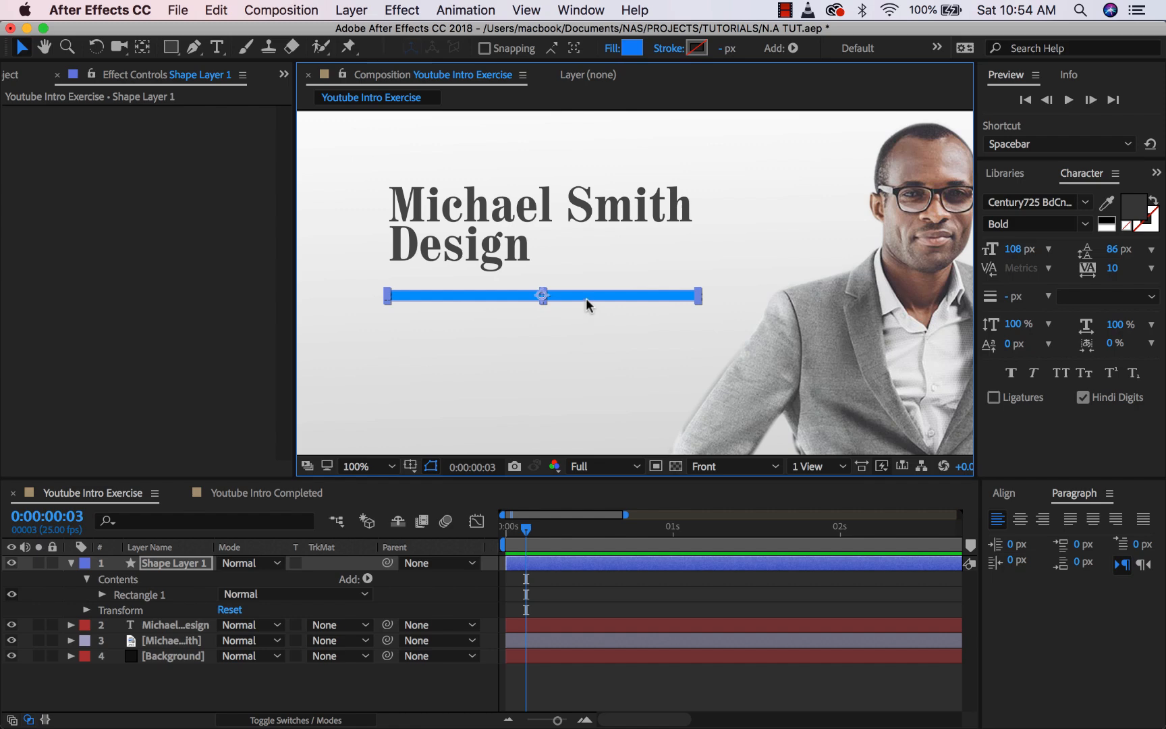
{"action": "left_click_drag", "start_coordinate": [586, 298], "coordinate": [587, 284]}
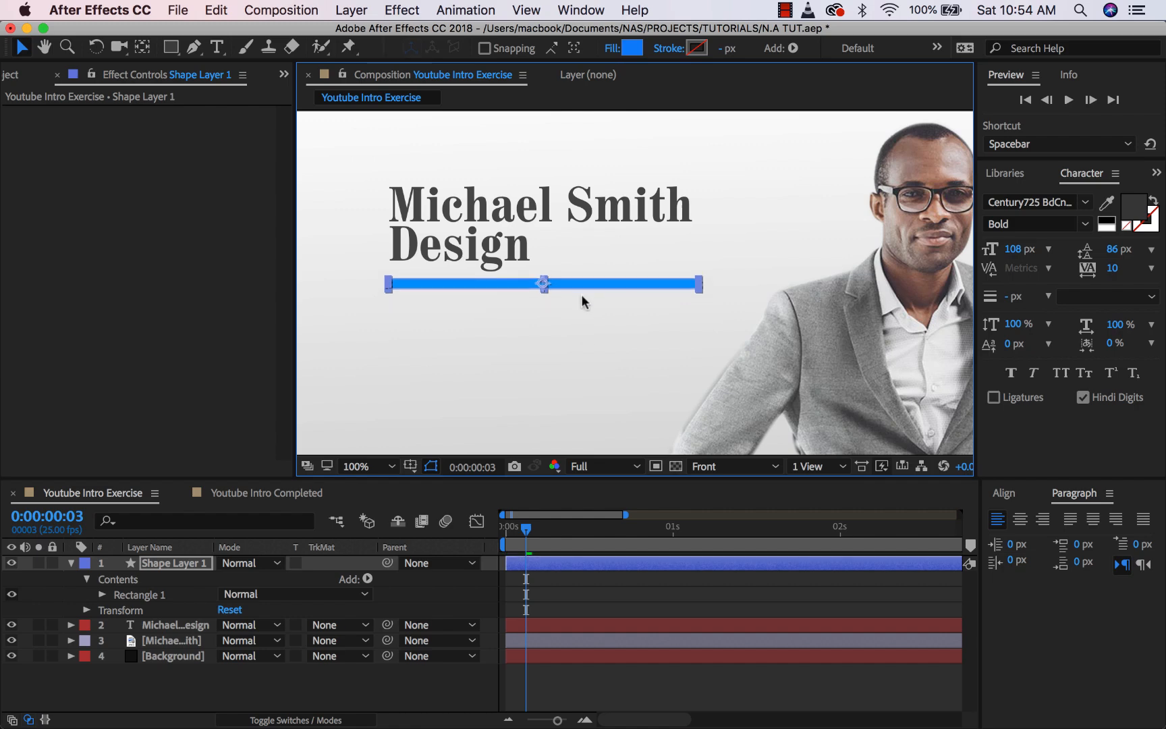
{"action": "key", "text": "comma"}
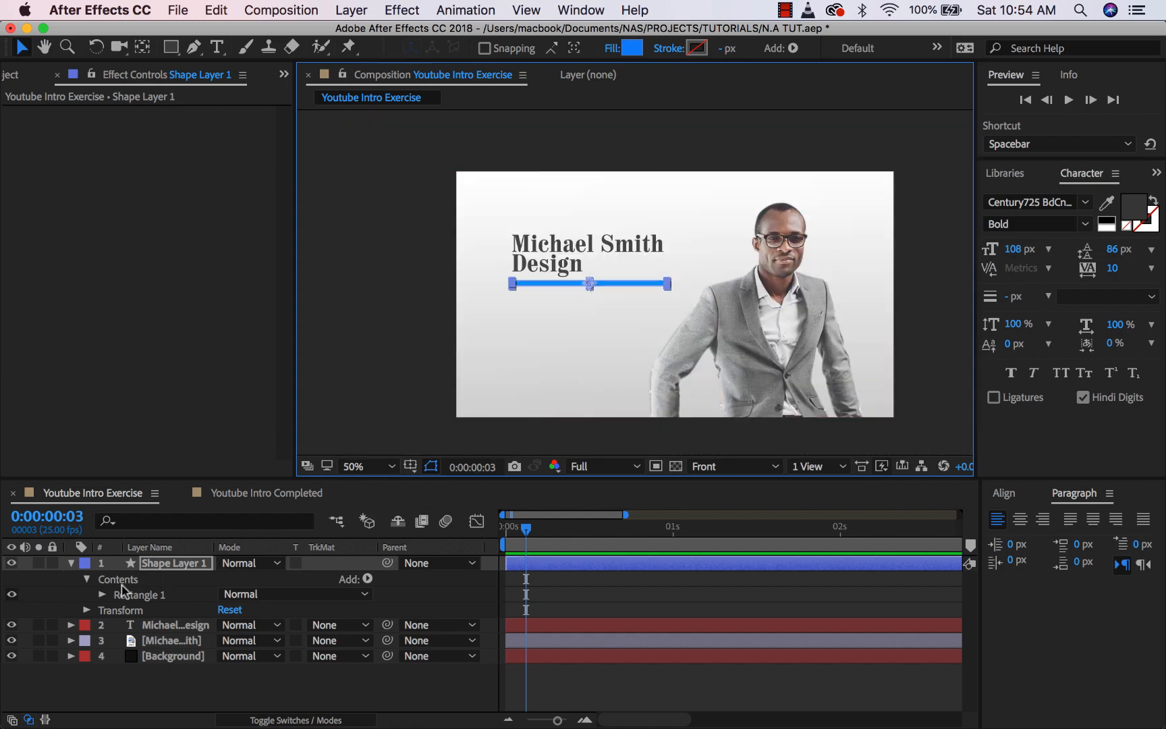
{"action": "left_click", "coordinate": [78, 593]}
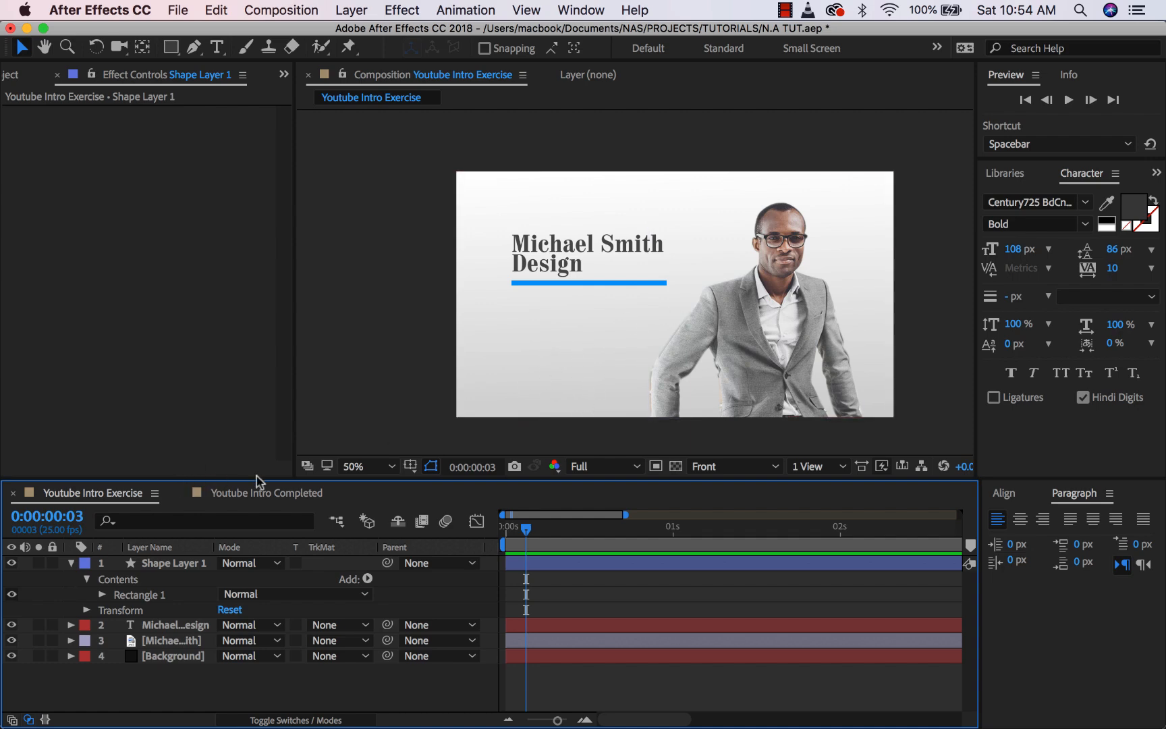
- Rename the shape layer to Line
{"action": "left_click", "coordinate": [70, 564]}
{"action": "left_click", "coordinate": [155, 567]}
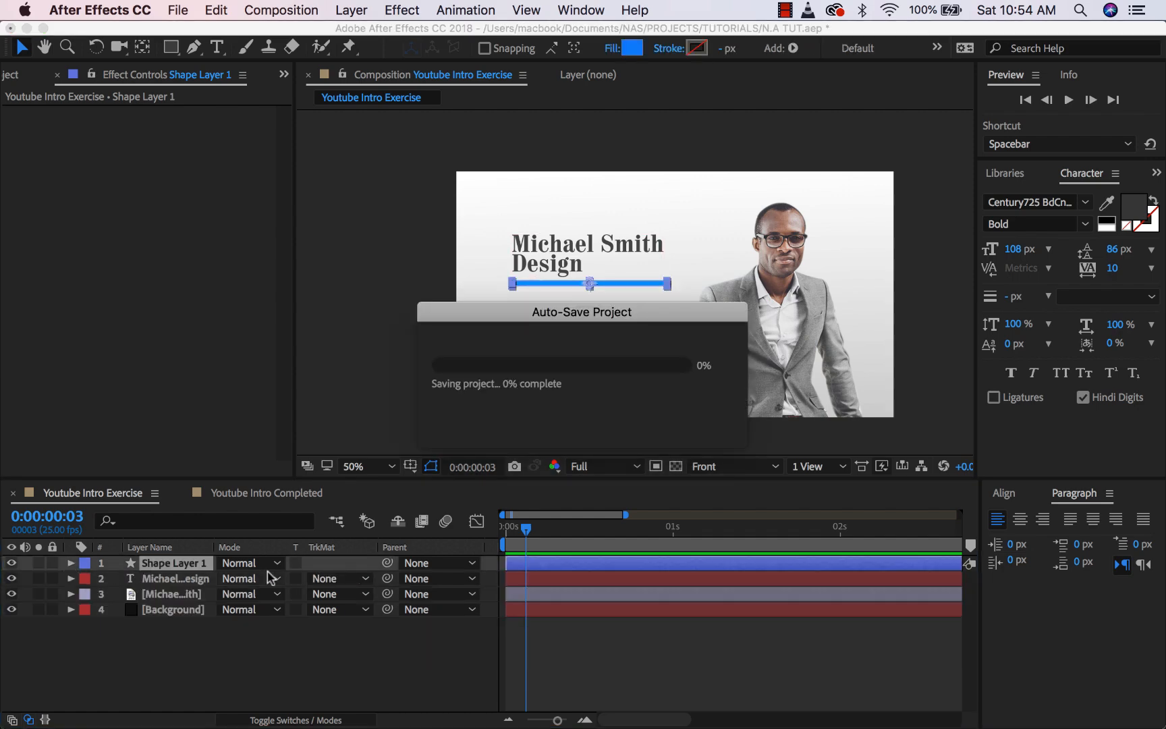
{"action": "type", "text": "Line"}
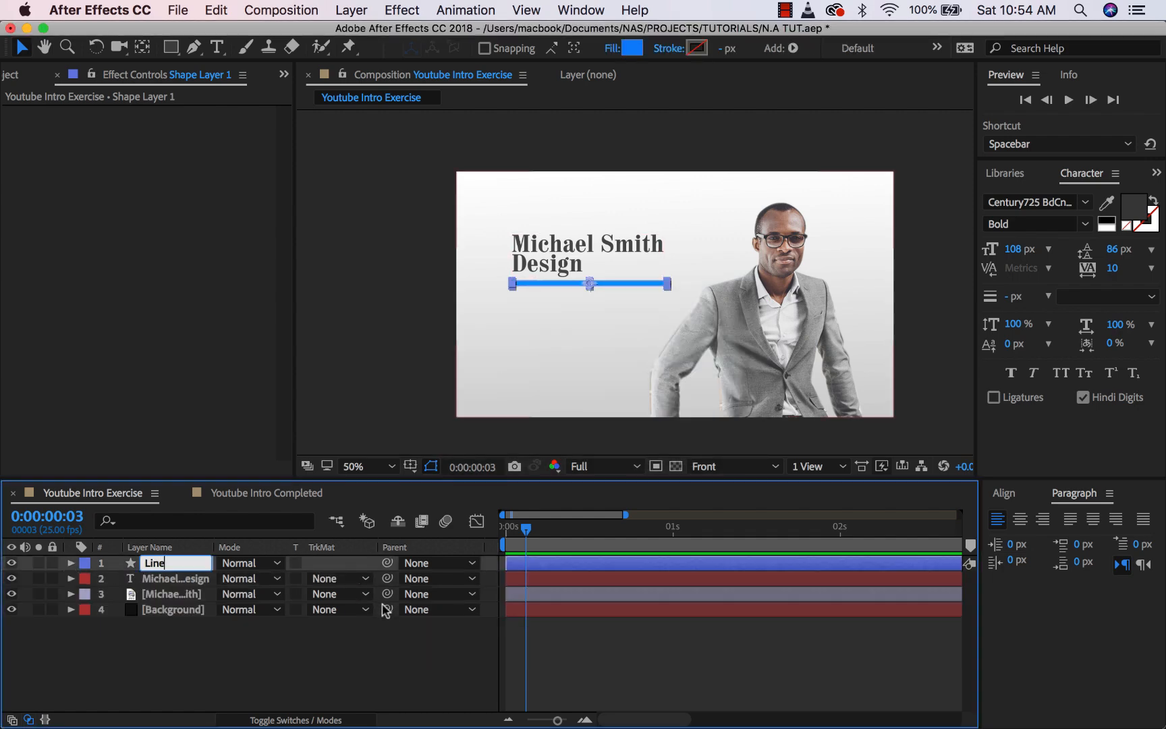
{"action": "left_click", "coordinate": [347, 630]}
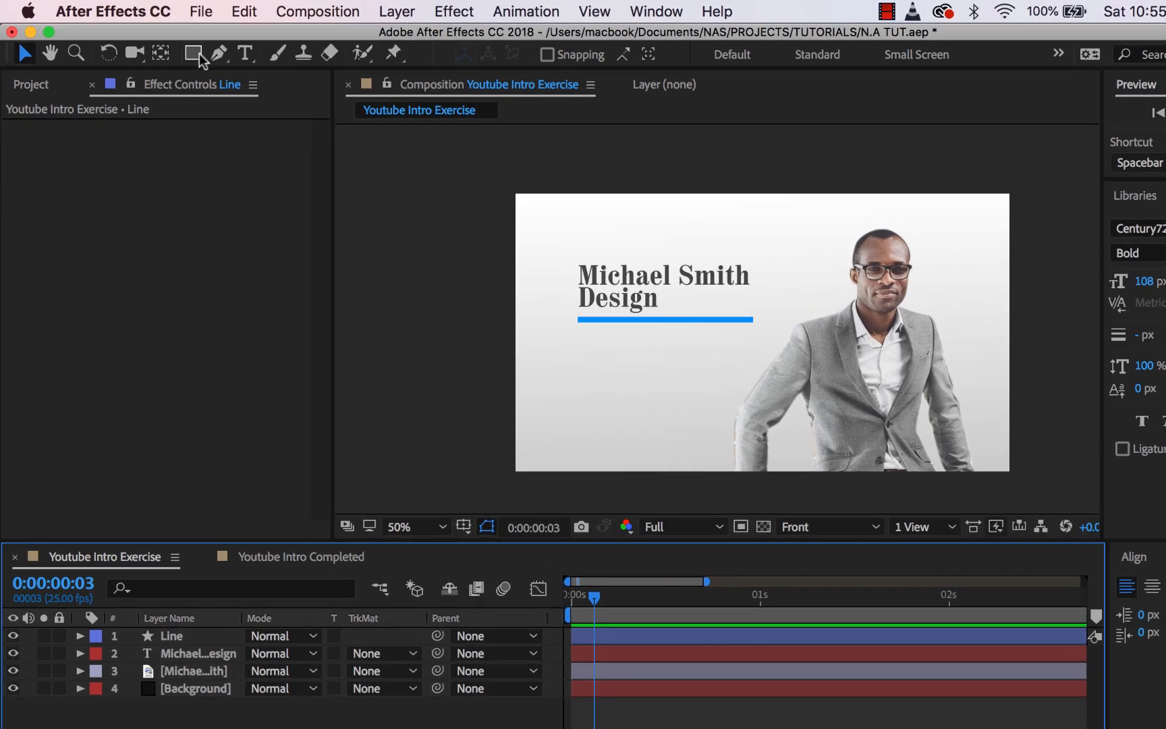
- Pick the Rounded Rectangle tool and pan to the empty space below the title
{"action": "left_click", "coordinate": [172, 47]}
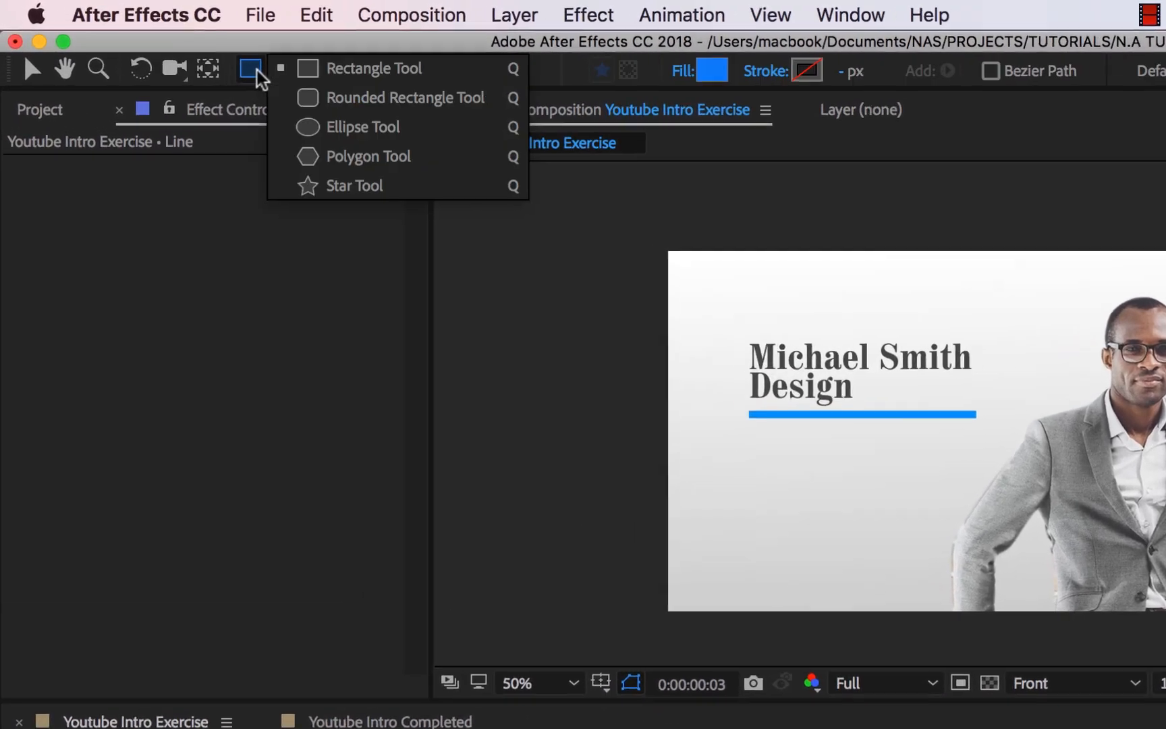
{"action": "left_click", "coordinate": [317, 101]}
{"action": "left_click_drag", "start_coordinate": [253, 70], "coordinate": [364, 105]}
{"action": "scroll", "coordinate": [519, 382], "scroll_direction": "up", "scroll_amount": 2}
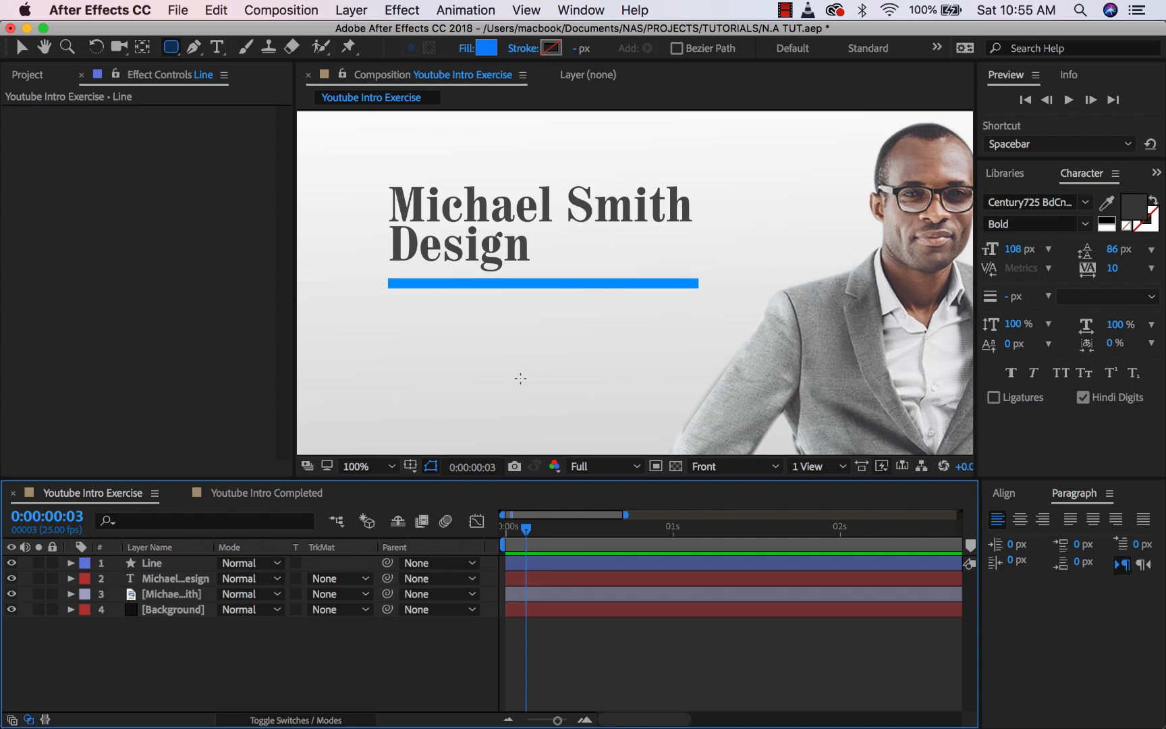
{"action": "key", "text": "h"}
{"action": "left_click_drag", "start_coordinate": [502, 377], "coordinate": [575, 245]}
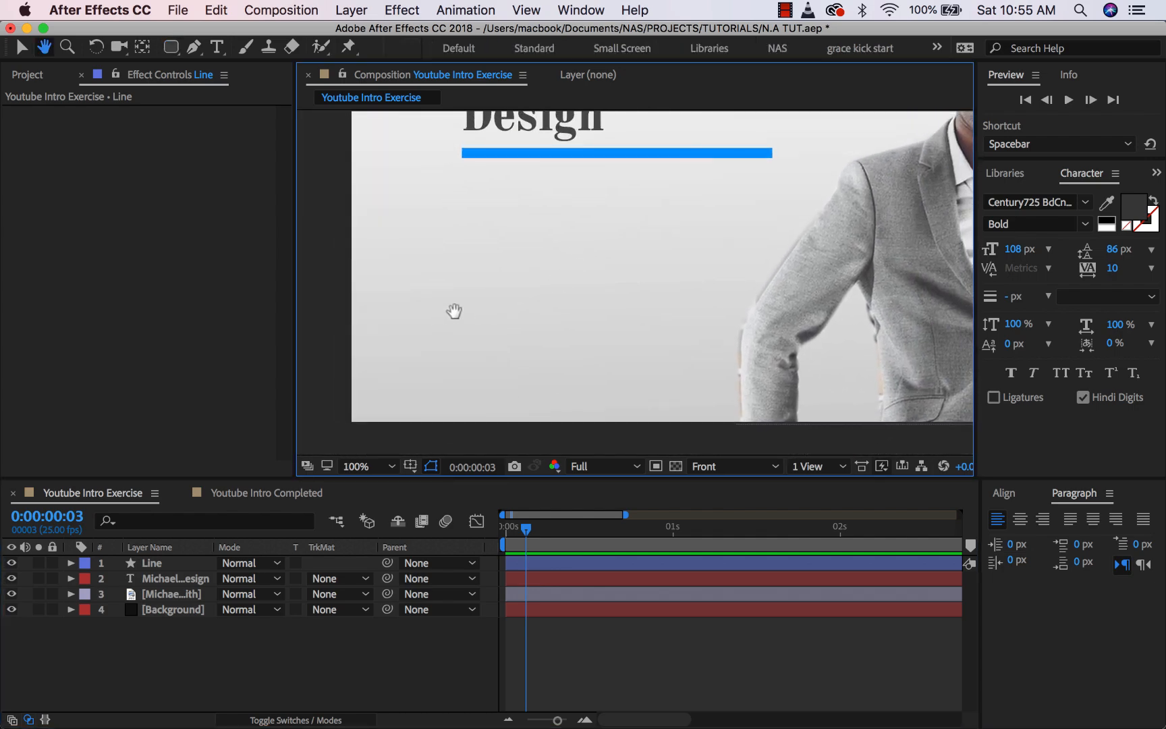
{"action": "key", "text": "q"}
- Draw a rounded square below the blue bar and fill it red
{"action": "left_click_drag", "start_coordinate": [463, 296], "coordinate": [553, 372]}
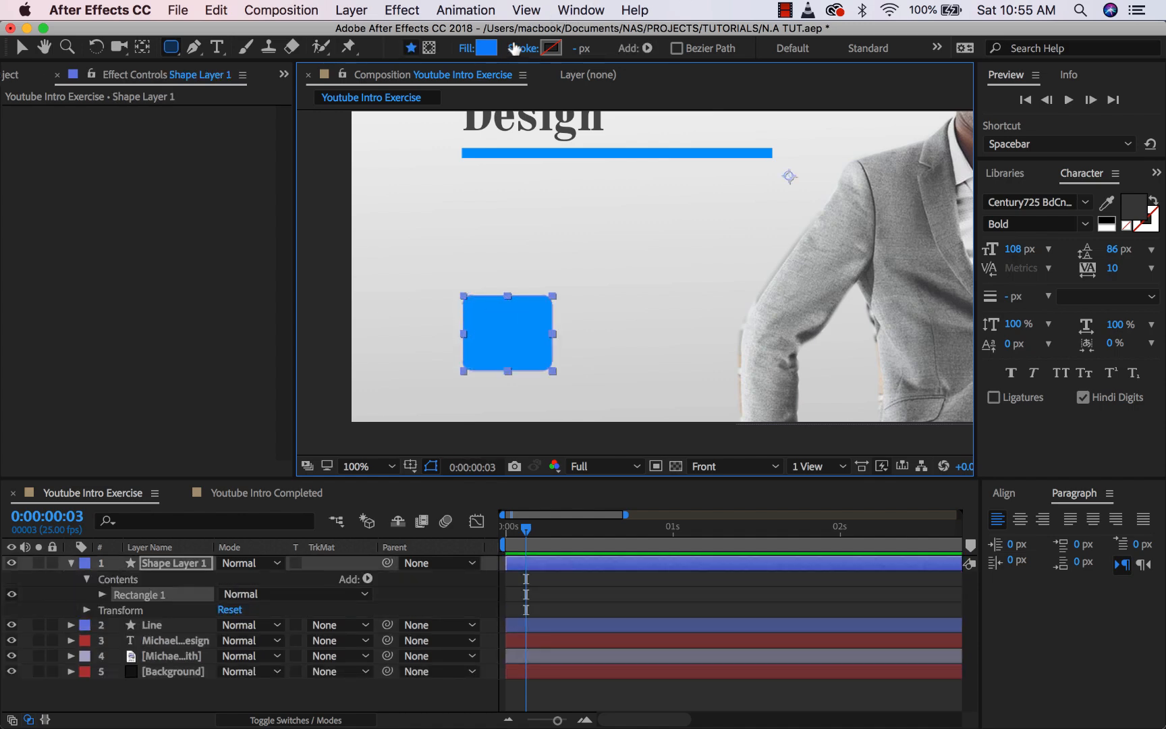
{"action": "left_click", "coordinate": [486, 48]}
{"action": "left_click_drag", "start_coordinate": [837, 177], "coordinate": [837, 154]}
{"action": "left_click", "coordinate": [980, 154]}
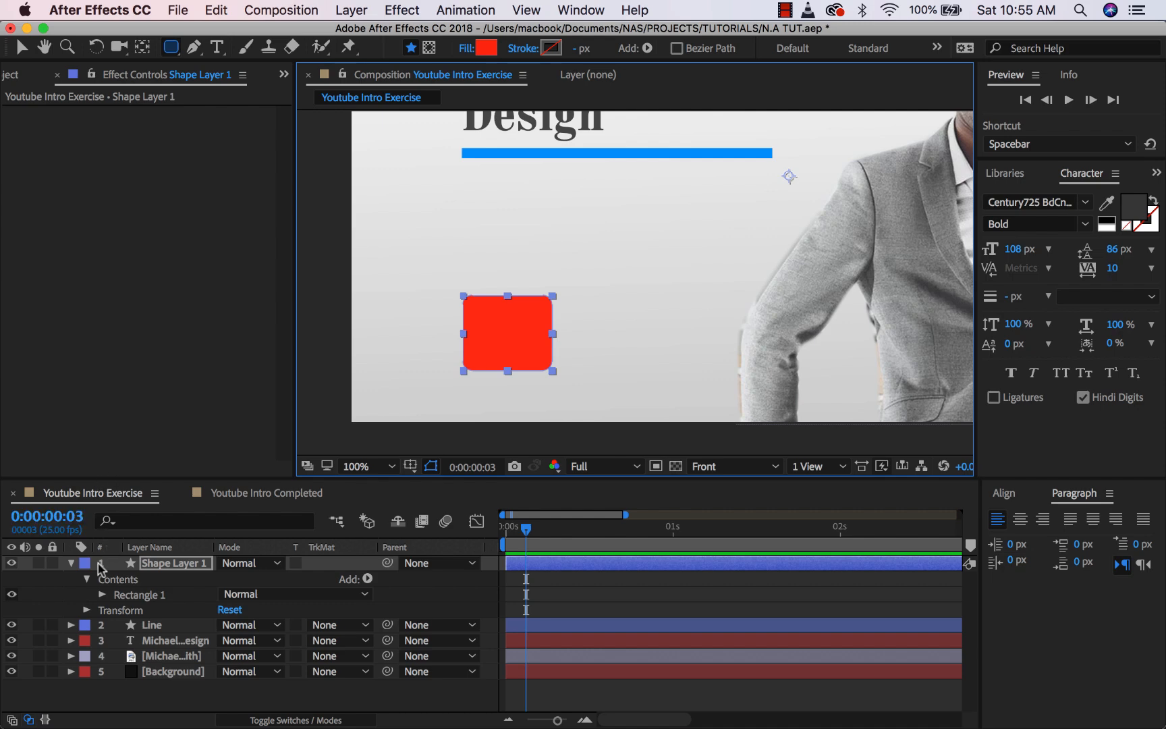
{"action": "left_click", "coordinate": [63, 585]}
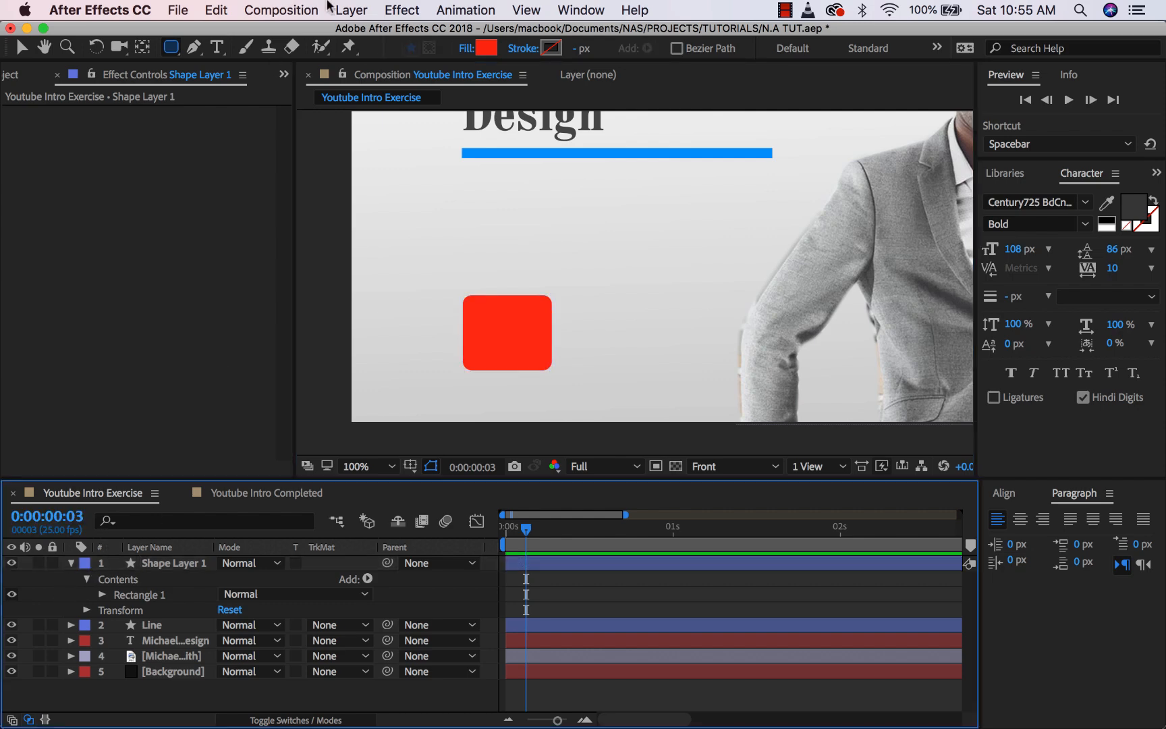
- Draw a three-sided polygon with the Polygon tool
{"action": "left_click", "coordinate": [174, 50]}
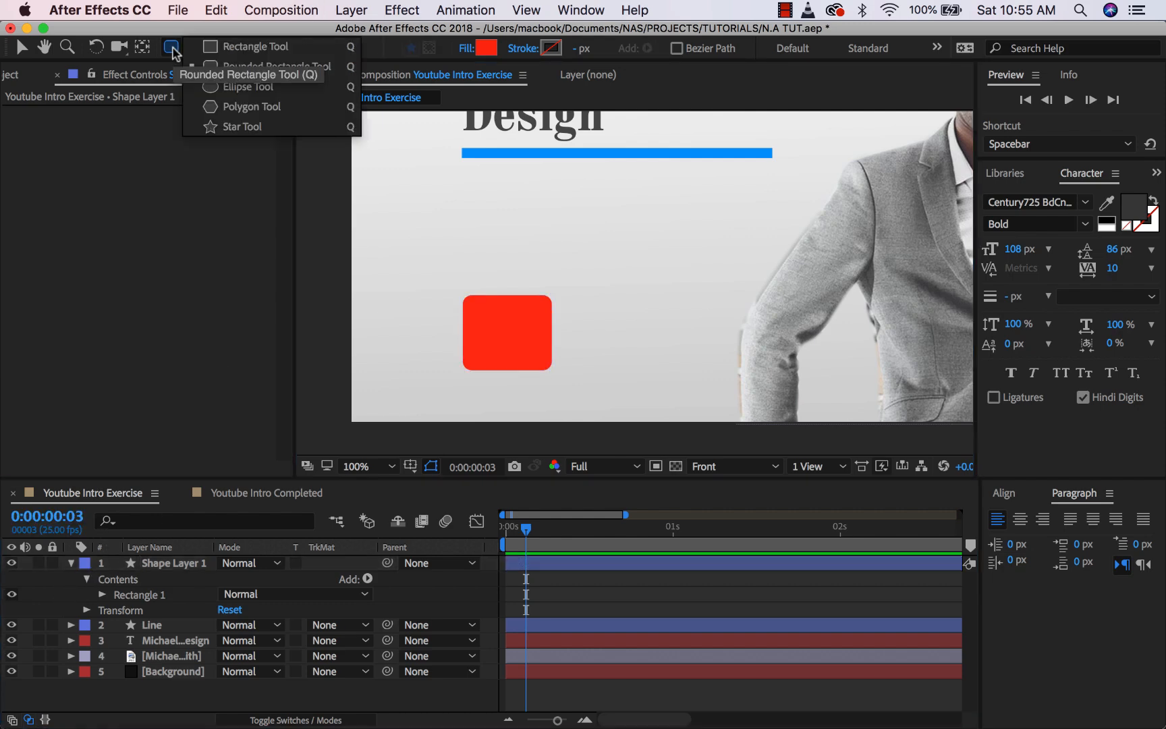
{"action": "left_click", "coordinate": [232, 109]}
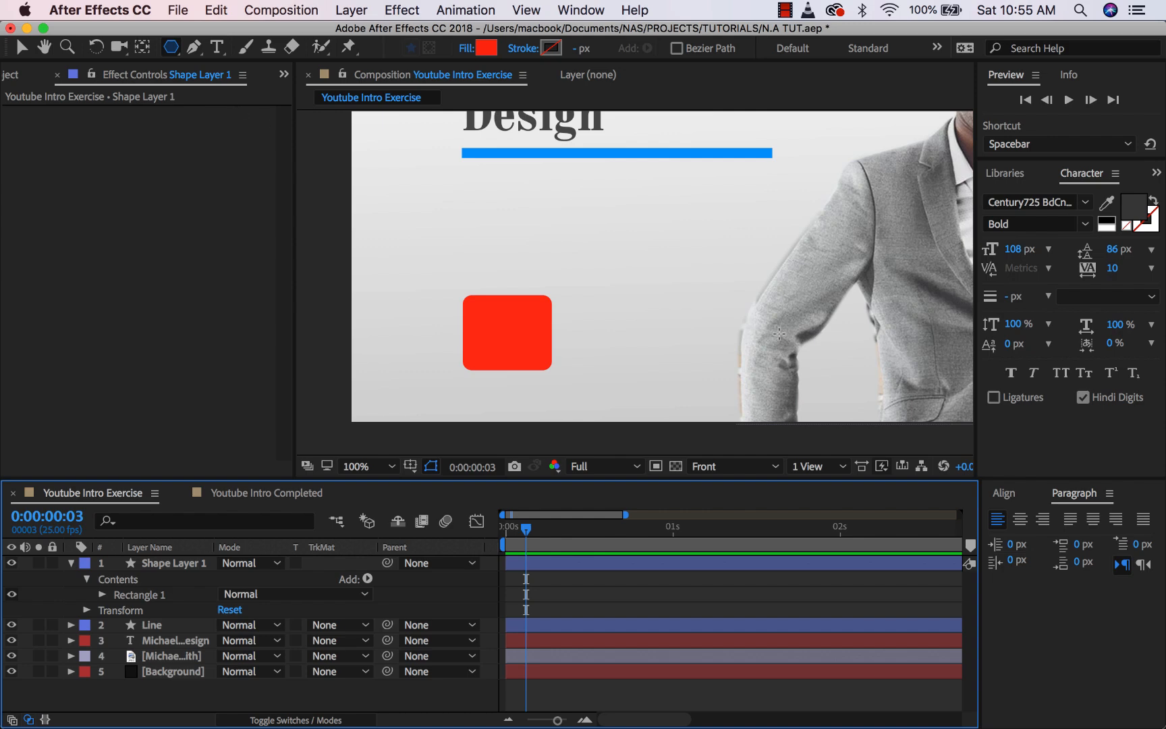
{"action": "left_click_drag", "start_coordinate": [638, 247], "coordinate": [609, 246]}
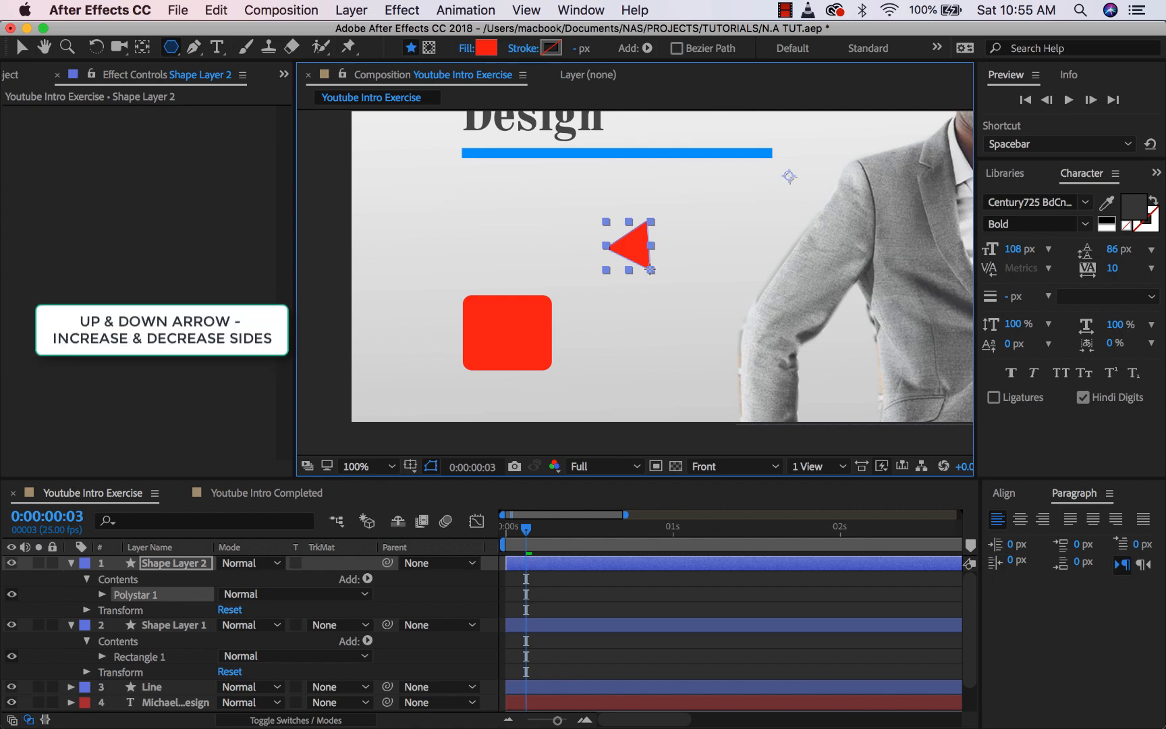
{"action": "key", "text": "Up"}
{"action": "key", "text": "Up"}
{"action": "key", "text": "Down"}
{"action": "key", "text": "Down"}
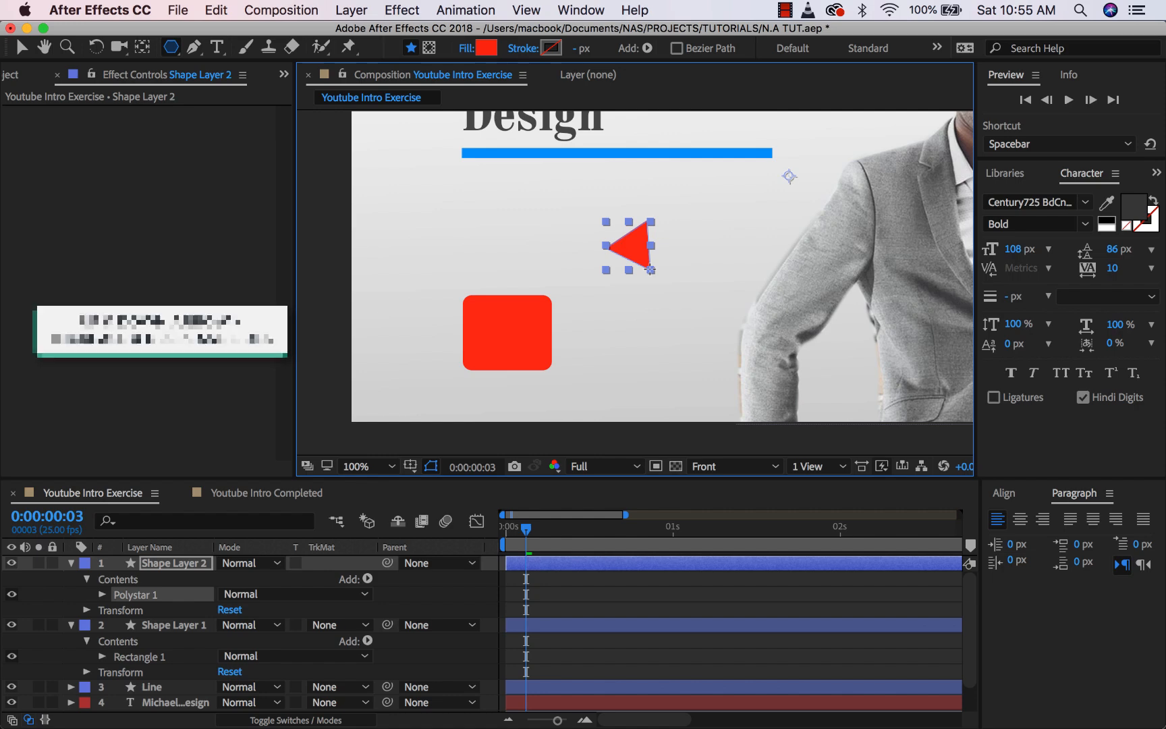
{"action": "left_click_drag", "start_coordinate": [650, 269], "coordinate": [650, 274]}
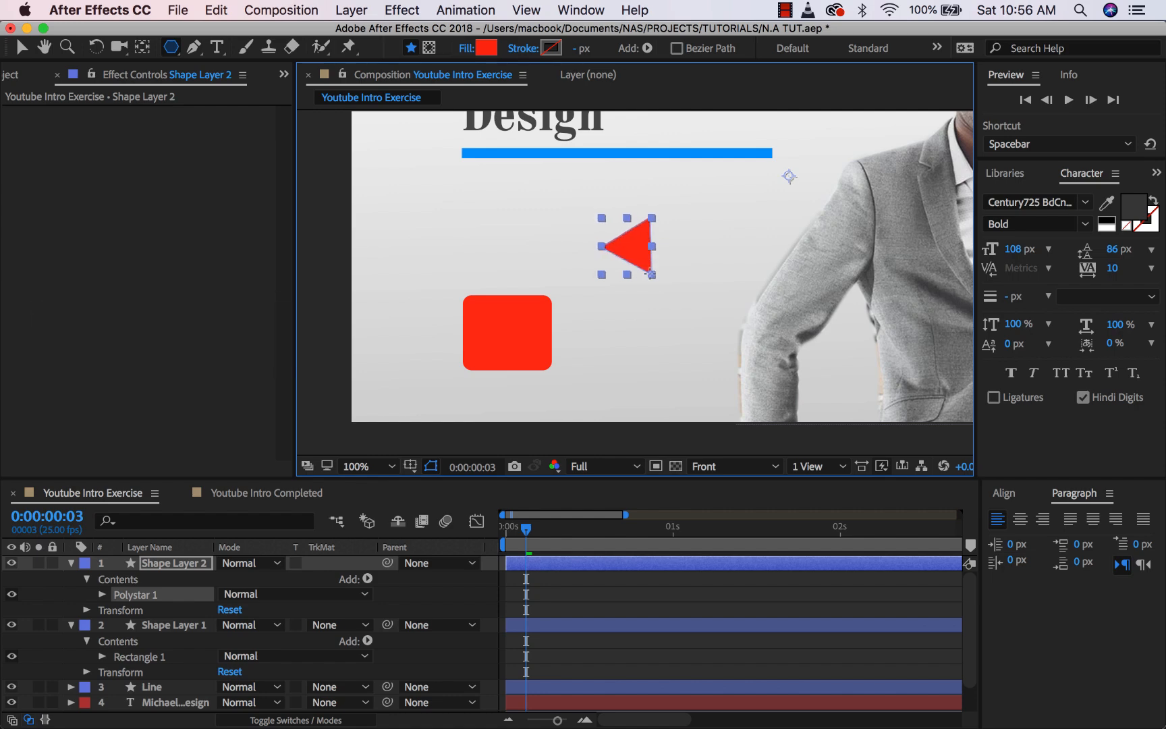
- Fill the triangle pure white and move it onto the red rounded square
{"action": "left_click", "coordinate": [485, 48]}
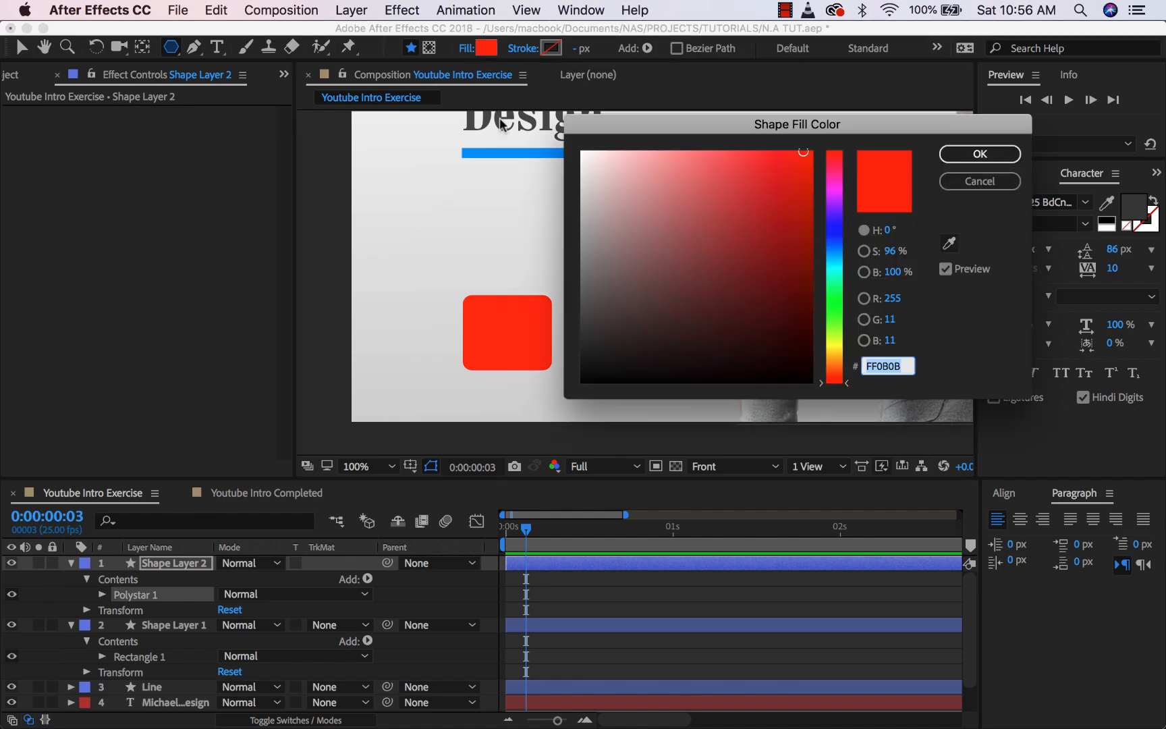
{"action": "left_click", "coordinate": [581, 151]}
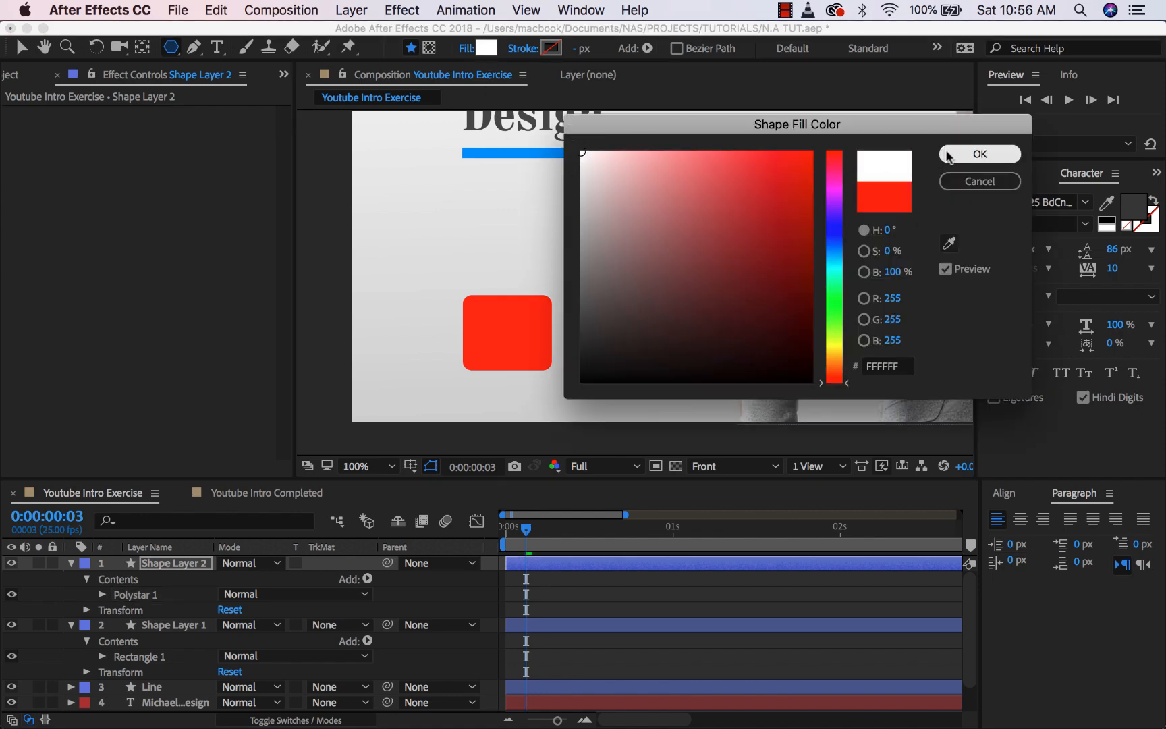
{"action": "left_click", "coordinate": [979, 154]}
{"action": "left_click", "coordinate": [21, 47]}
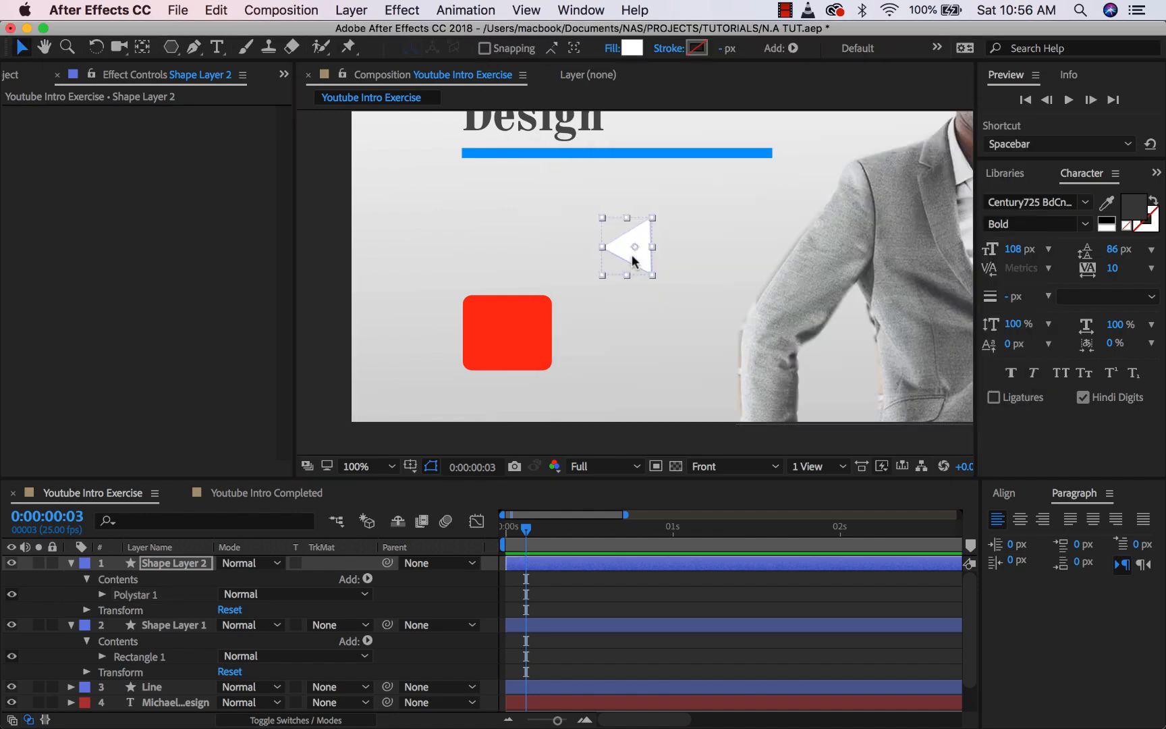
{"action": "left_click", "coordinate": [54, 581]}
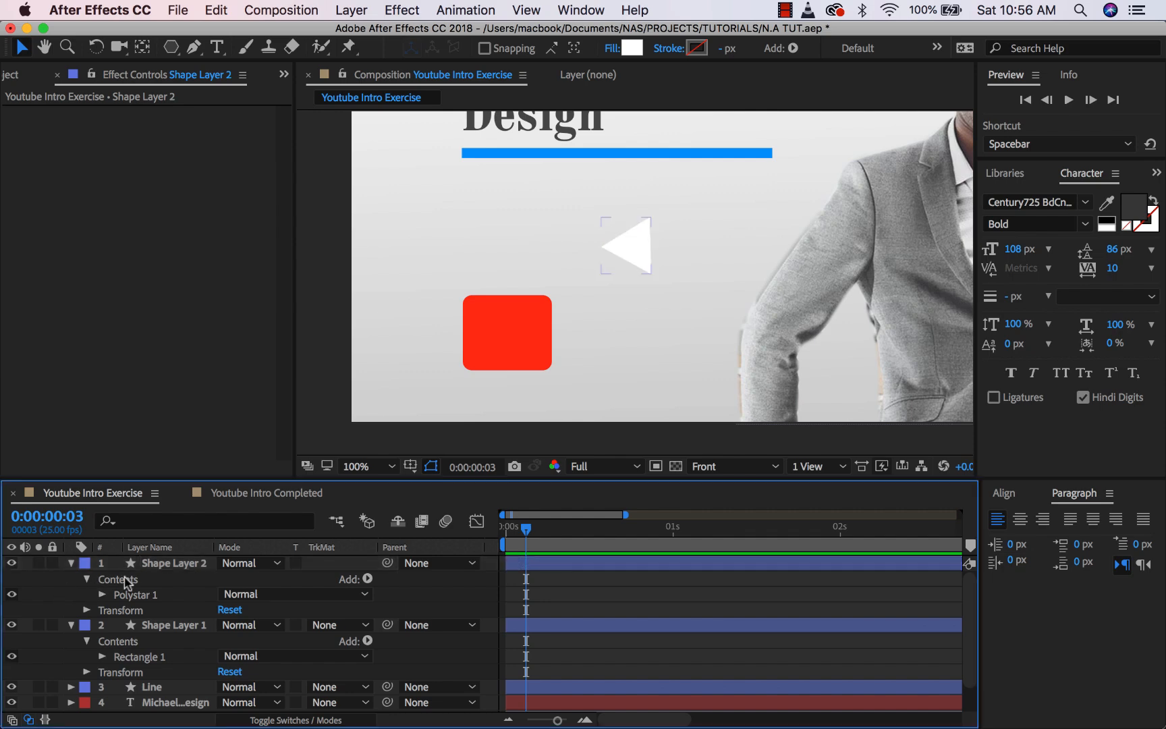
{"action": "left_click", "coordinate": [190, 564]}
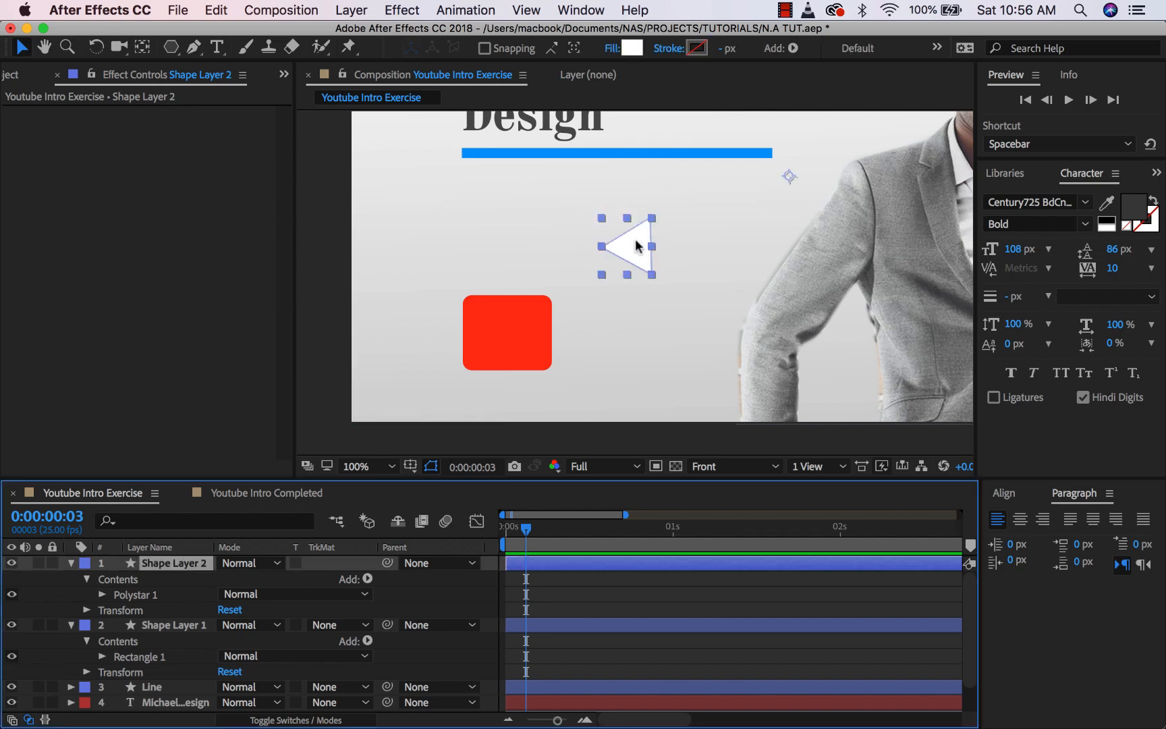
{"action": "left_click_drag", "start_coordinate": [632, 249], "coordinate": [507, 337]}
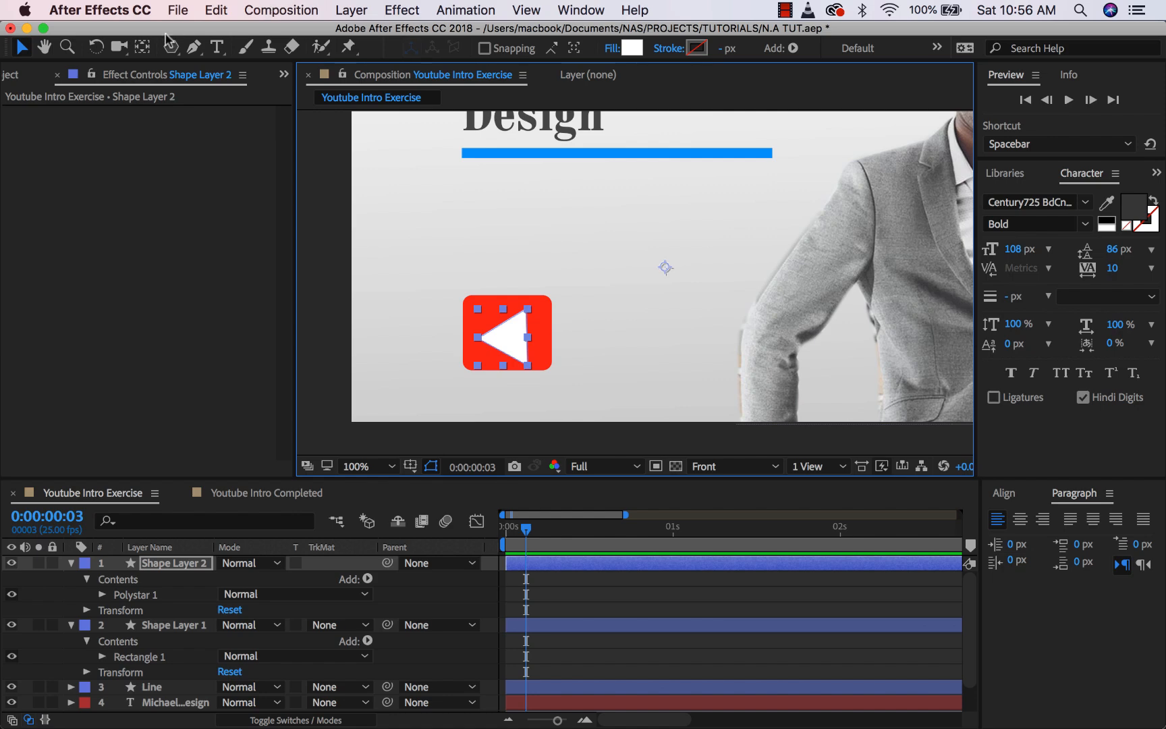
- Centre the triangle's anchor point inside it using the Pan Behind tool
{"action": "left_click", "coordinate": [144, 48]}
{"action": "left_click_drag", "start_coordinate": [665, 267], "coordinate": [508, 338]}
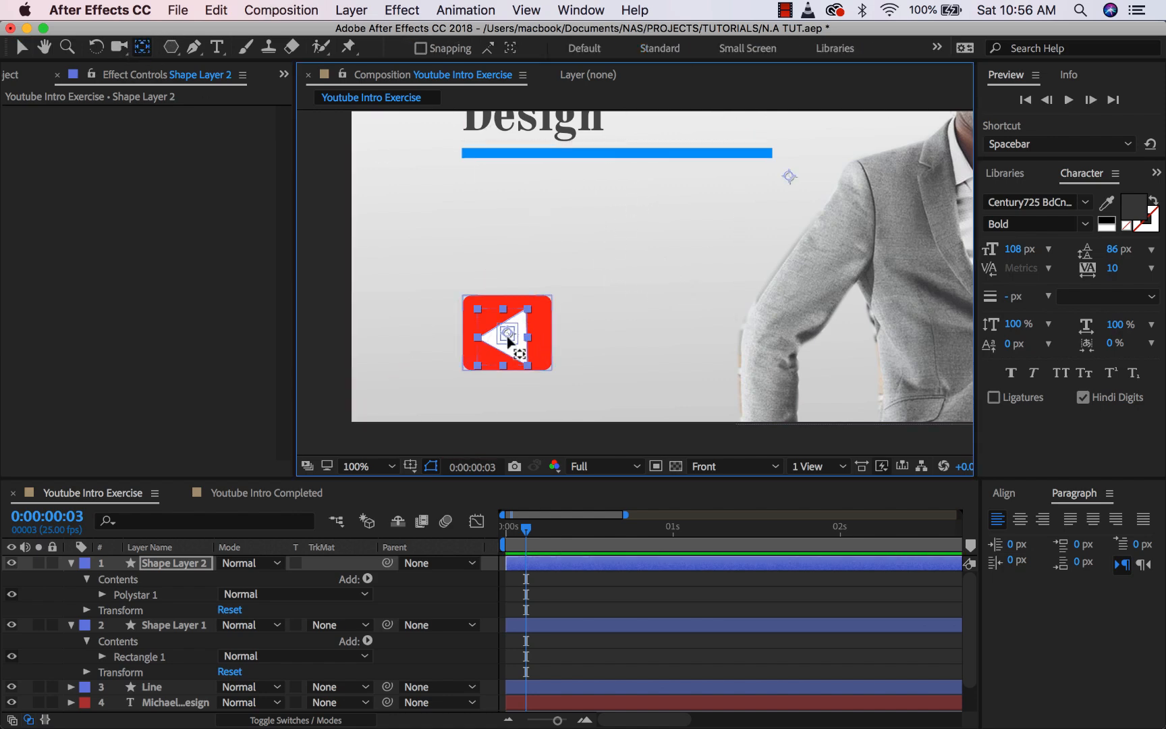
{"action": "key", "text": "period"}
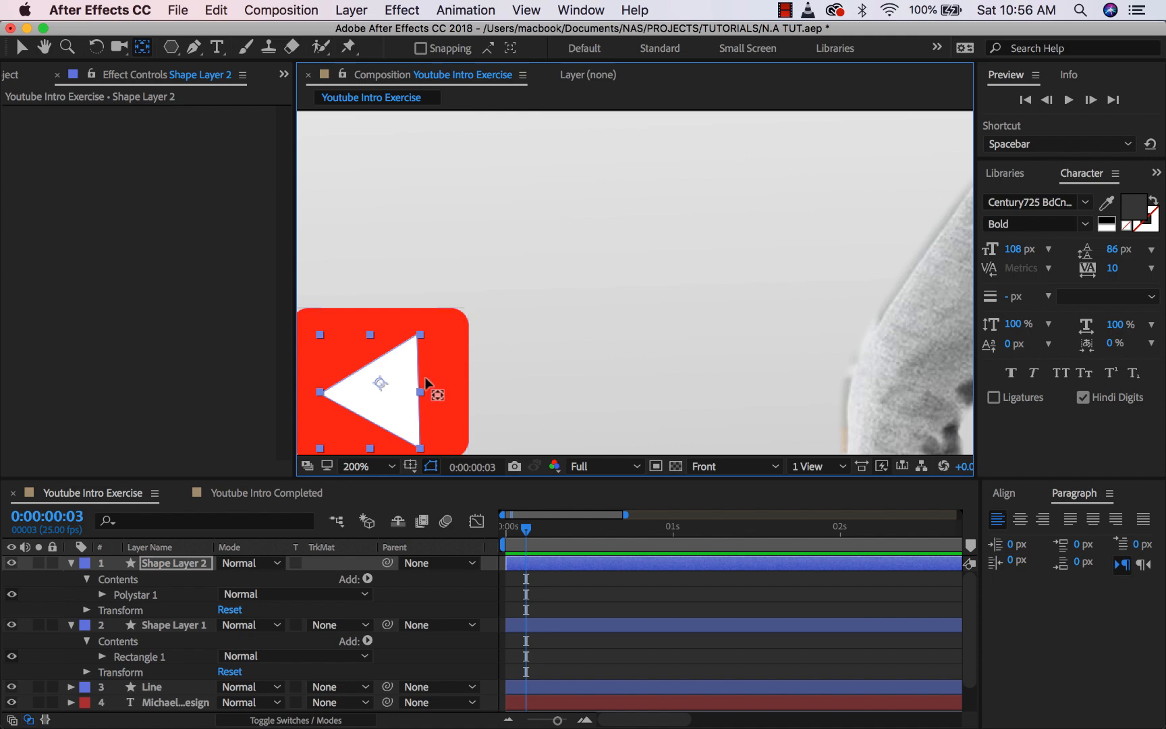
{"action": "left_click_drag", "start_coordinate": [430, 375], "coordinate": [624, 229]}
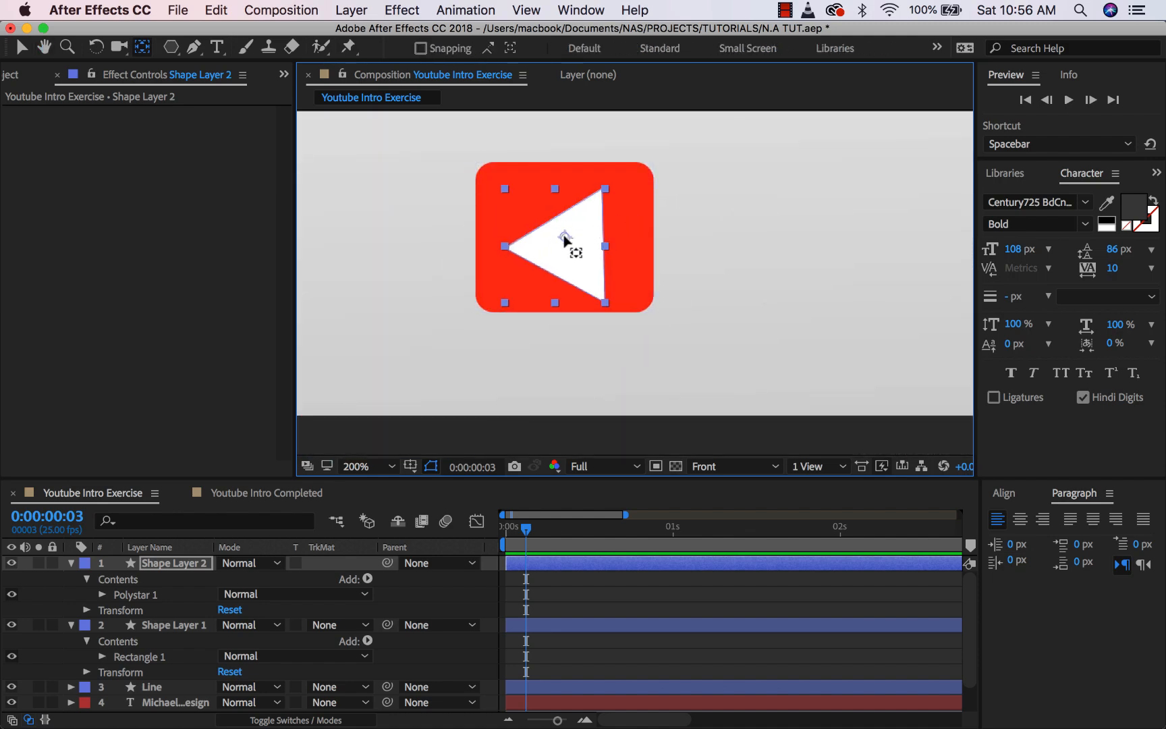
{"action": "left_click_drag", "start_coordinate": [565, 243], "coordinate": [568, 246]}
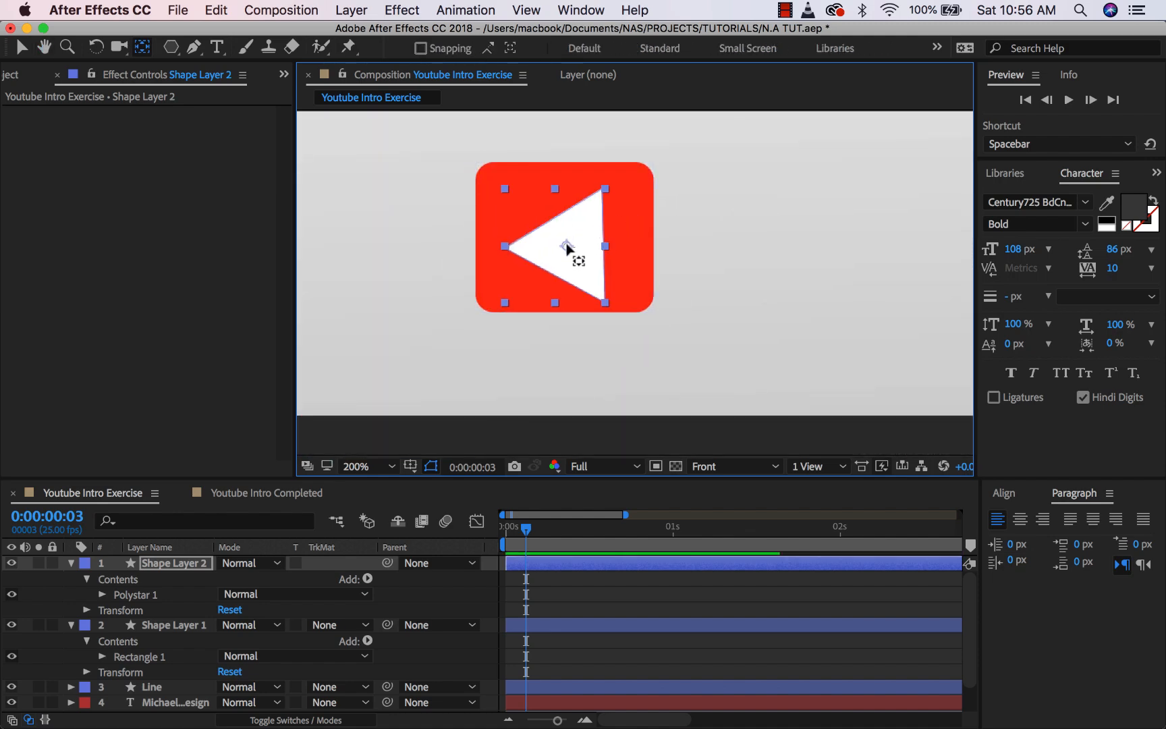
- Scale the triangle to about 58% and rotate it to roughly 183° so it points right
{"action": "left_click", "coordinate": [182, 564]}
{"action": "key", "text": "s"}
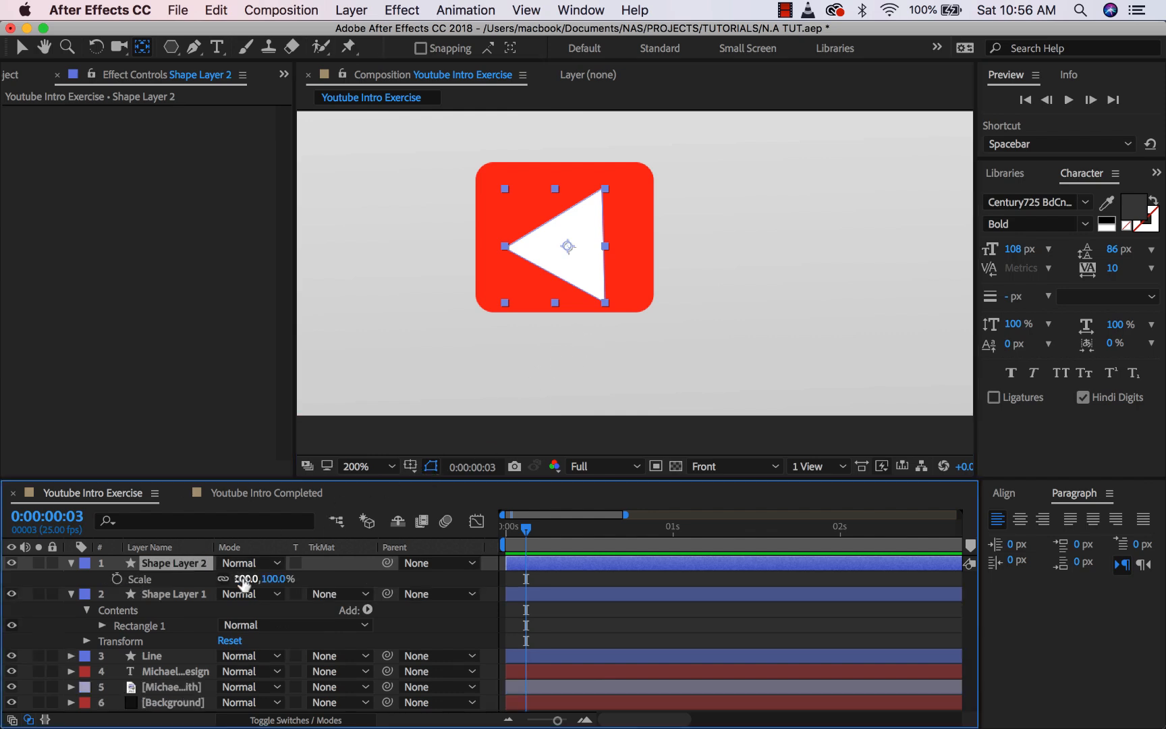
{"action": "left_click_drag", "start_coordinate": [269, 579], "coordinate": [234, 576]}
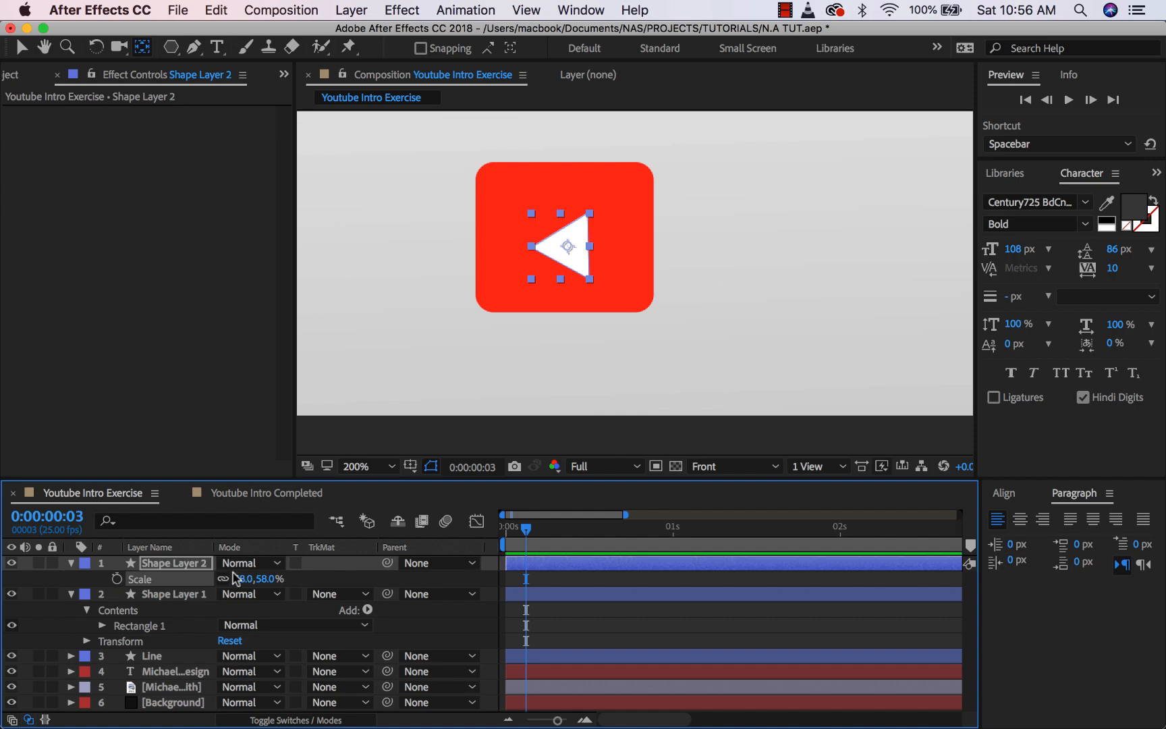
{"action": "key", "text": "r"}
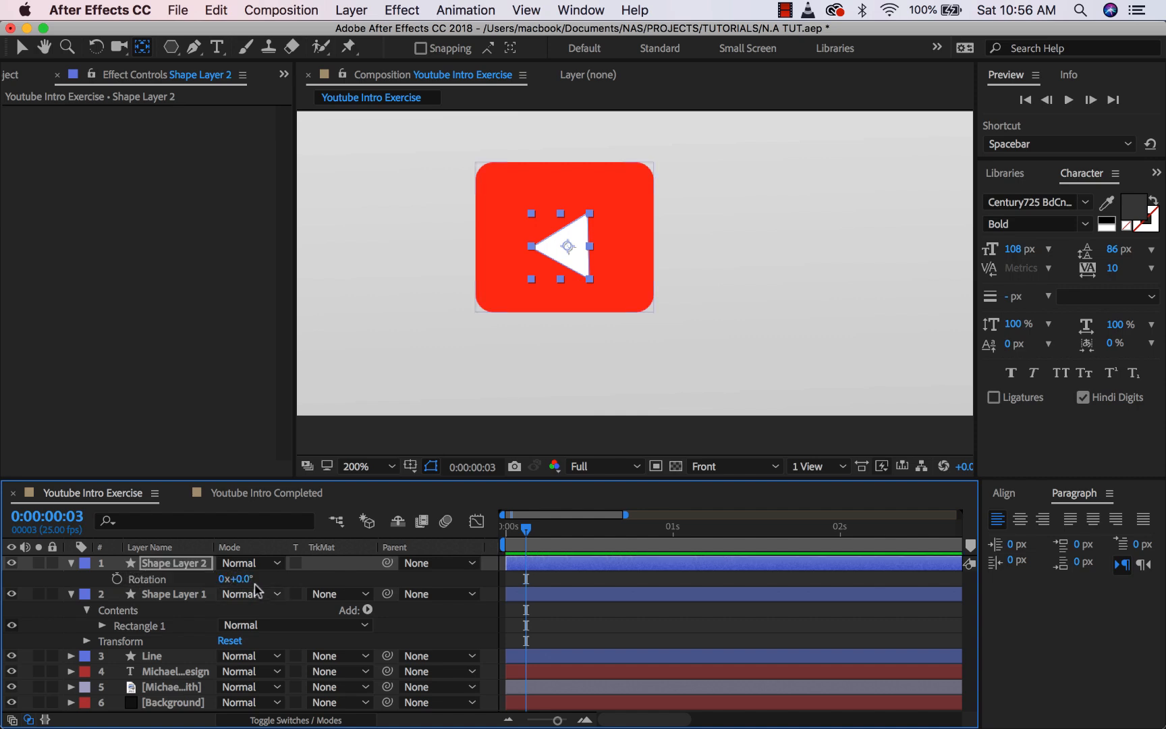
{"action": "left_click_drag", "start_coordinate": [237, 578], "coordinate": [374, 562]}
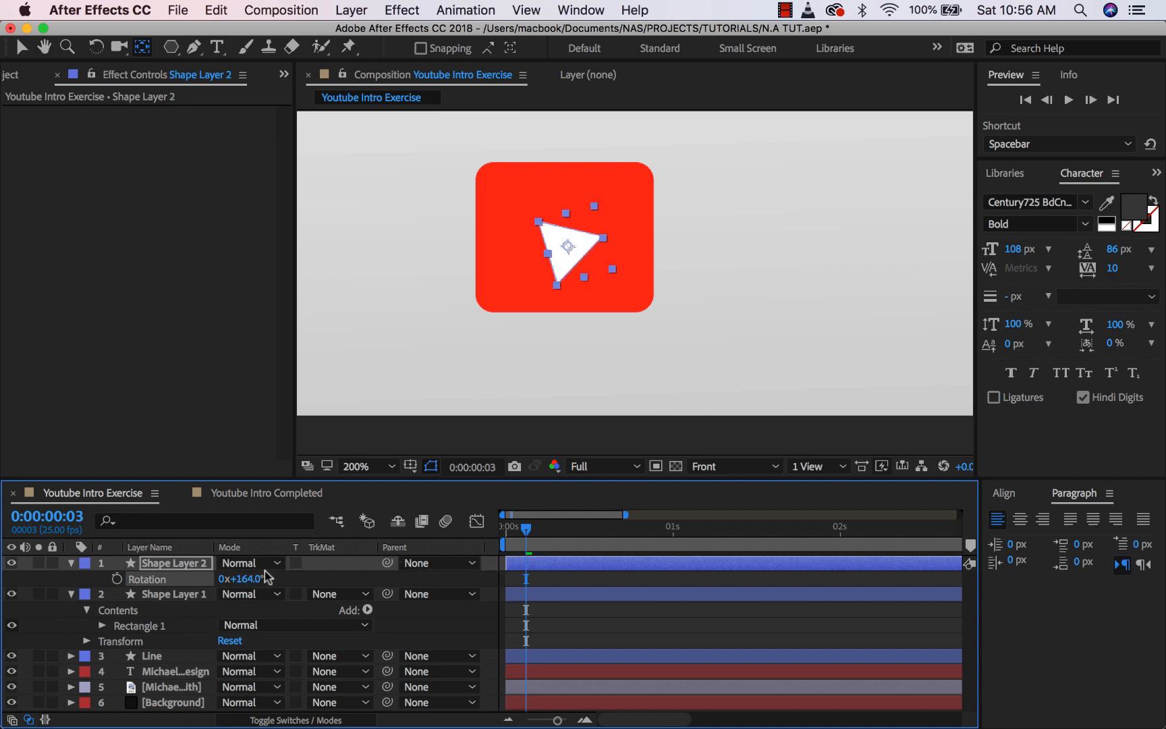
{"action": "left_click", "coordinate": [241, 579]}
{"action": "type", "text": "180"}
{"action": "left_click", "coordinate": [315, 581]}
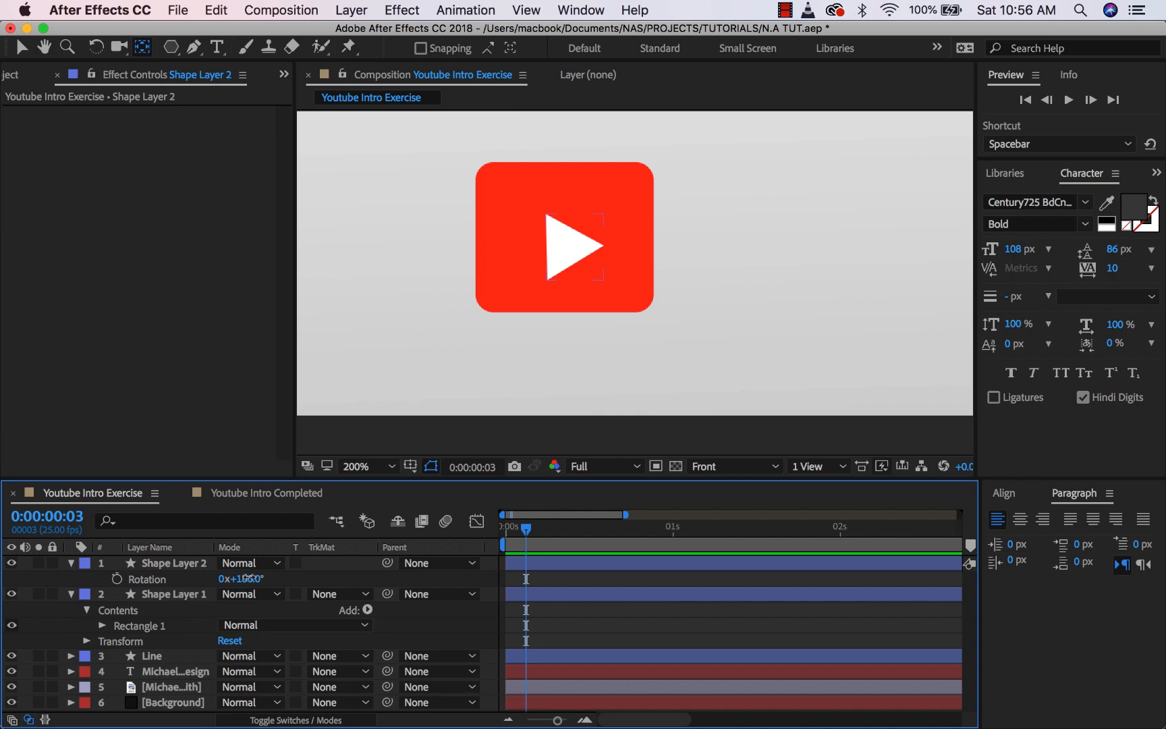
{"action": "left_click_drag", "start_coordinate": [249, 578], "coordinate": [257, 578]}
- Nudge the triangle layer up so it sits centred in the red button
{"action": "left_click", "coordinate": [295, 578]}
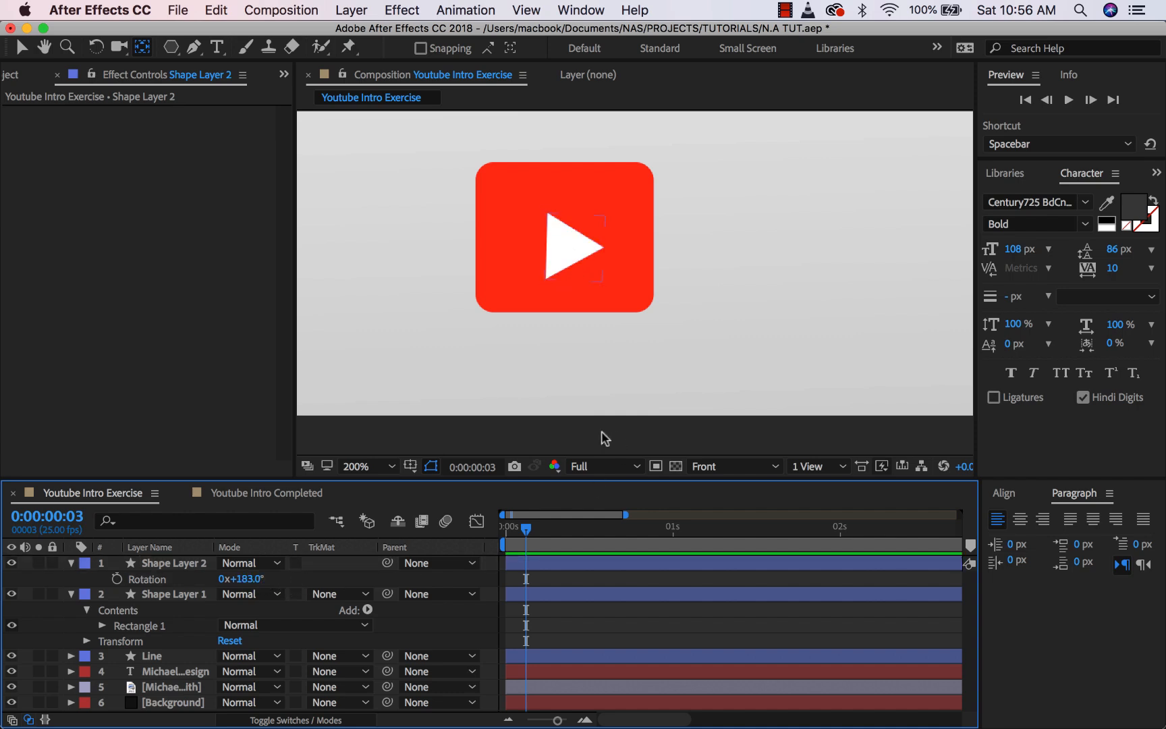
{"action": "left_click", "coordinate": [193, 566]}
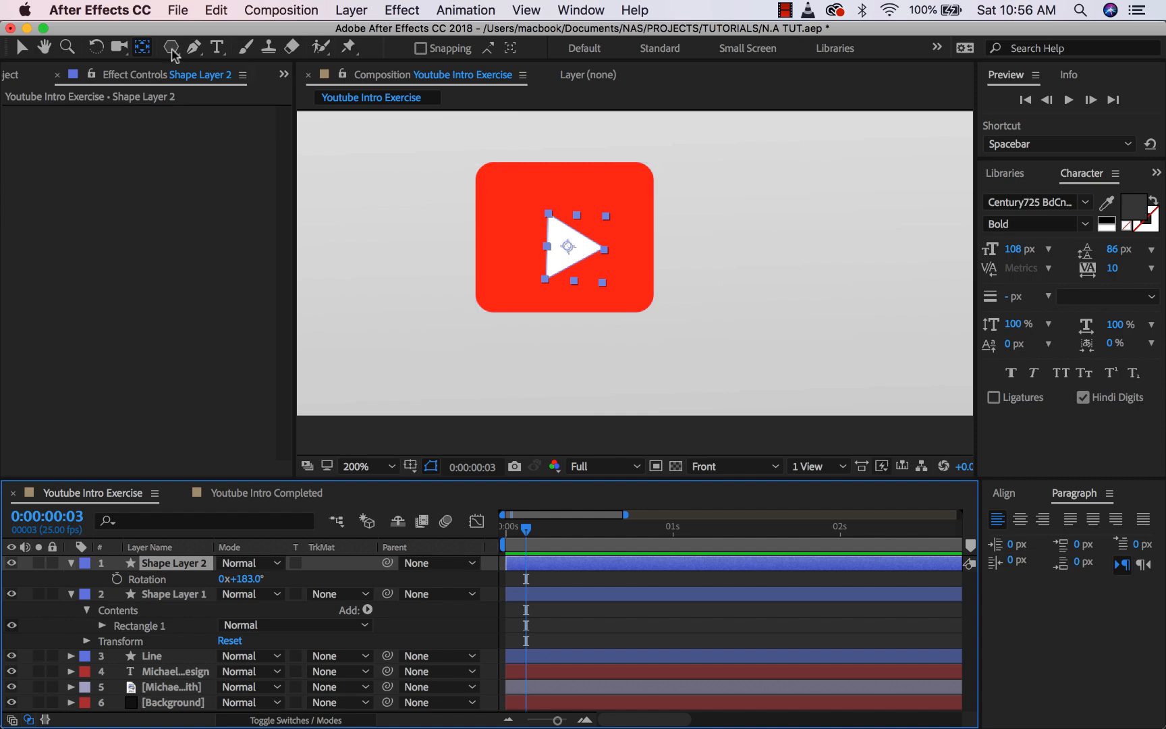
{"action": "left_click", "coordinate": [22, 47]}
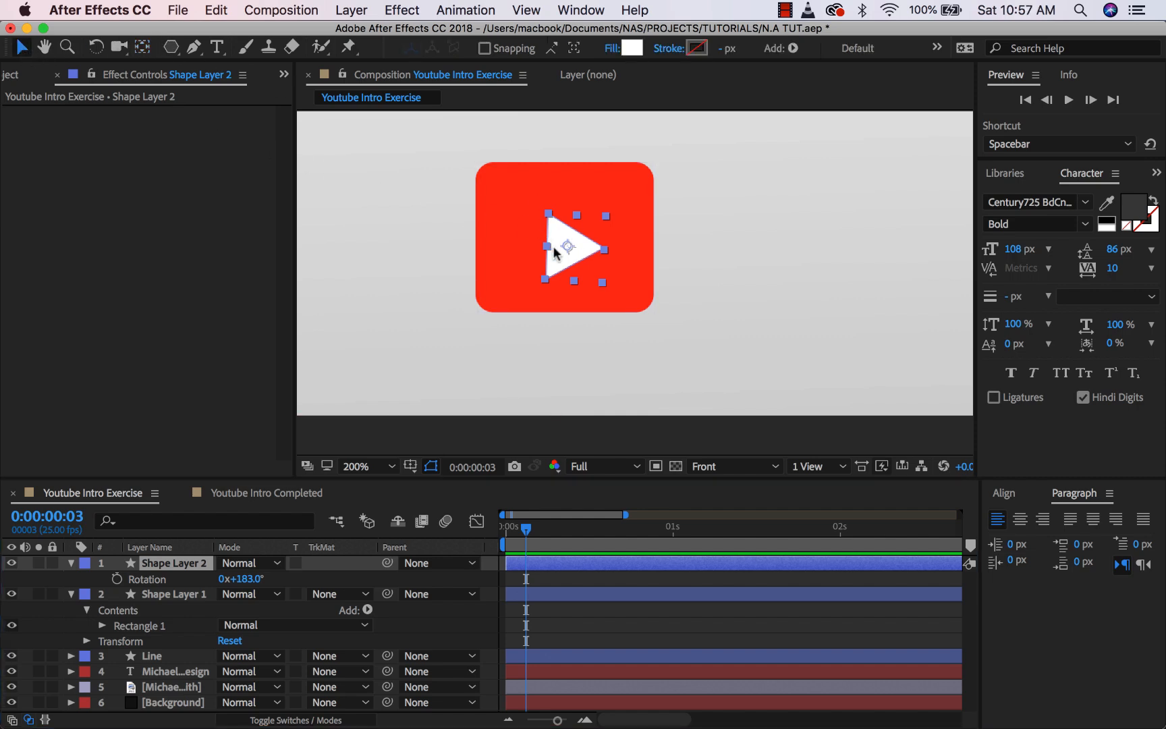
{"action": "left_click_drag", "start_coordinate": [570, 248], "coordinate": [570, 240]}
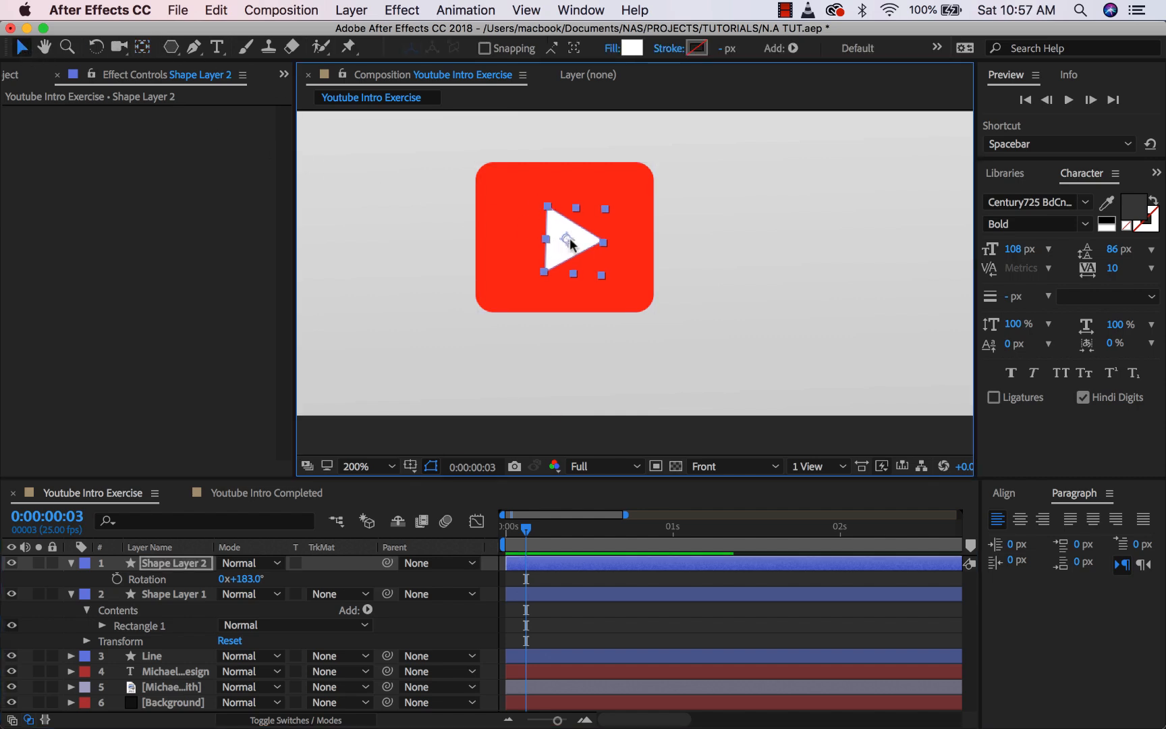
{"action": "key", "text": "comma"}
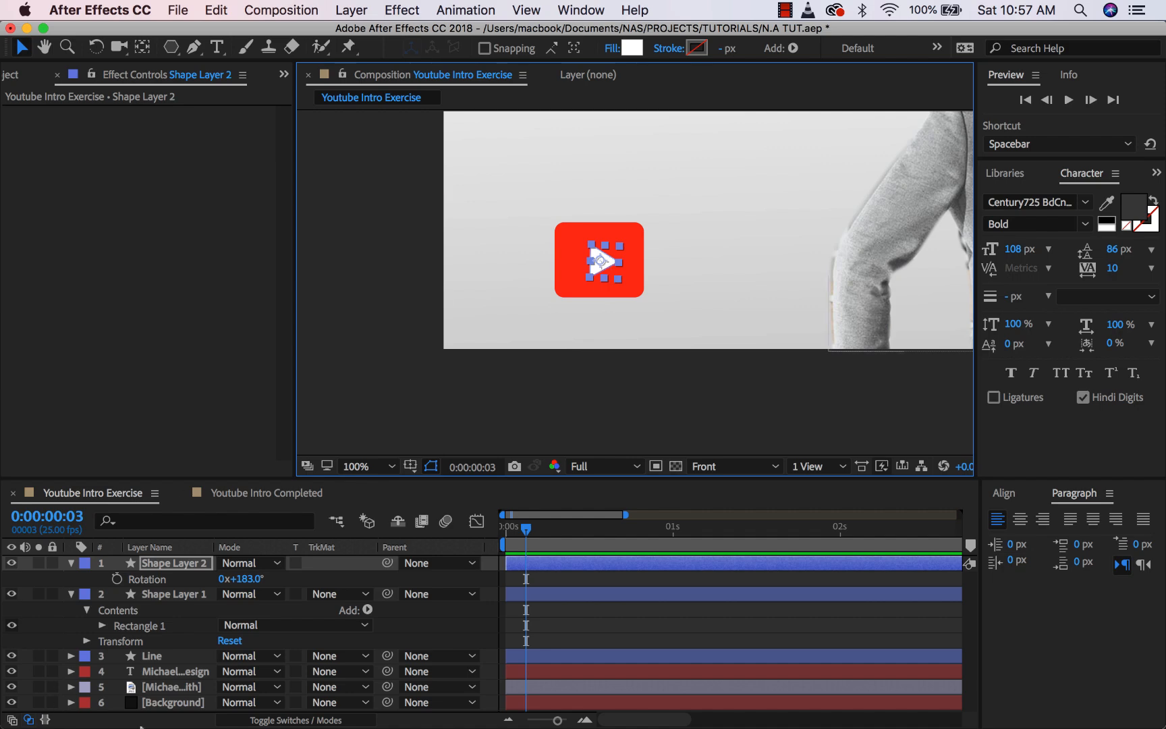
- Try a smaller scale on the red rounded rectangle, then undo back to 100%
{"action": "left_click", "coordinate": [175, 595]}
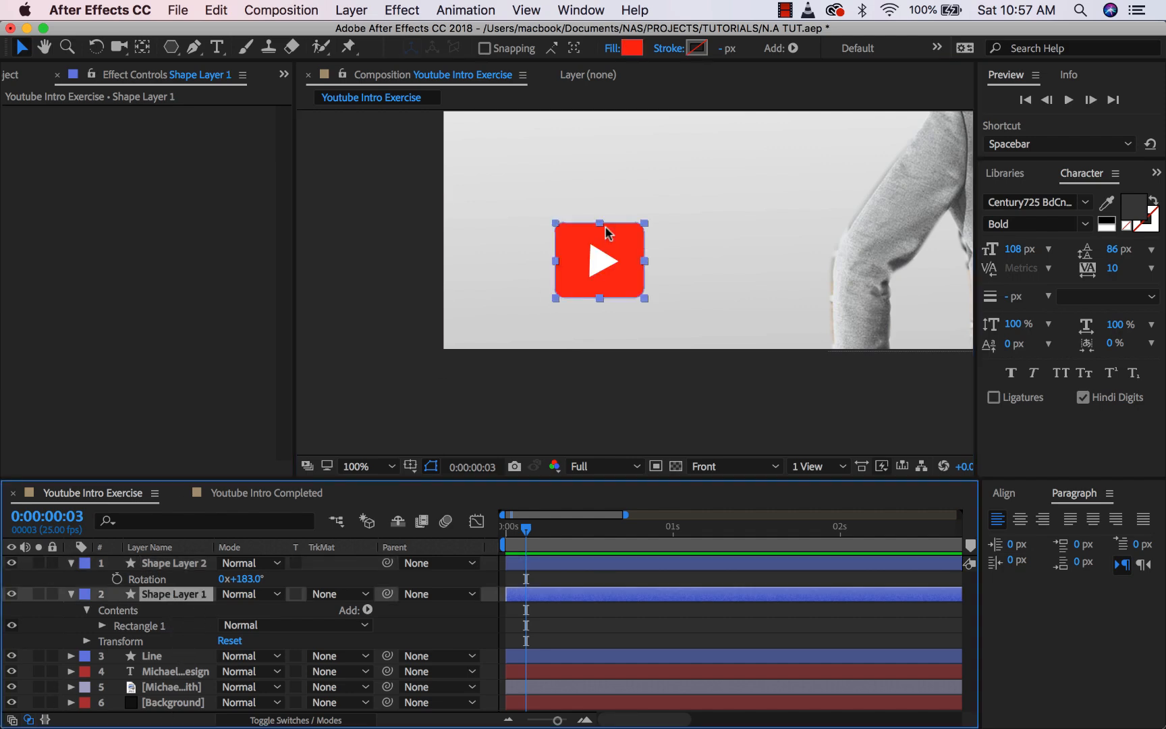
{"action": "left_click", "coordinate": [646, 298]}
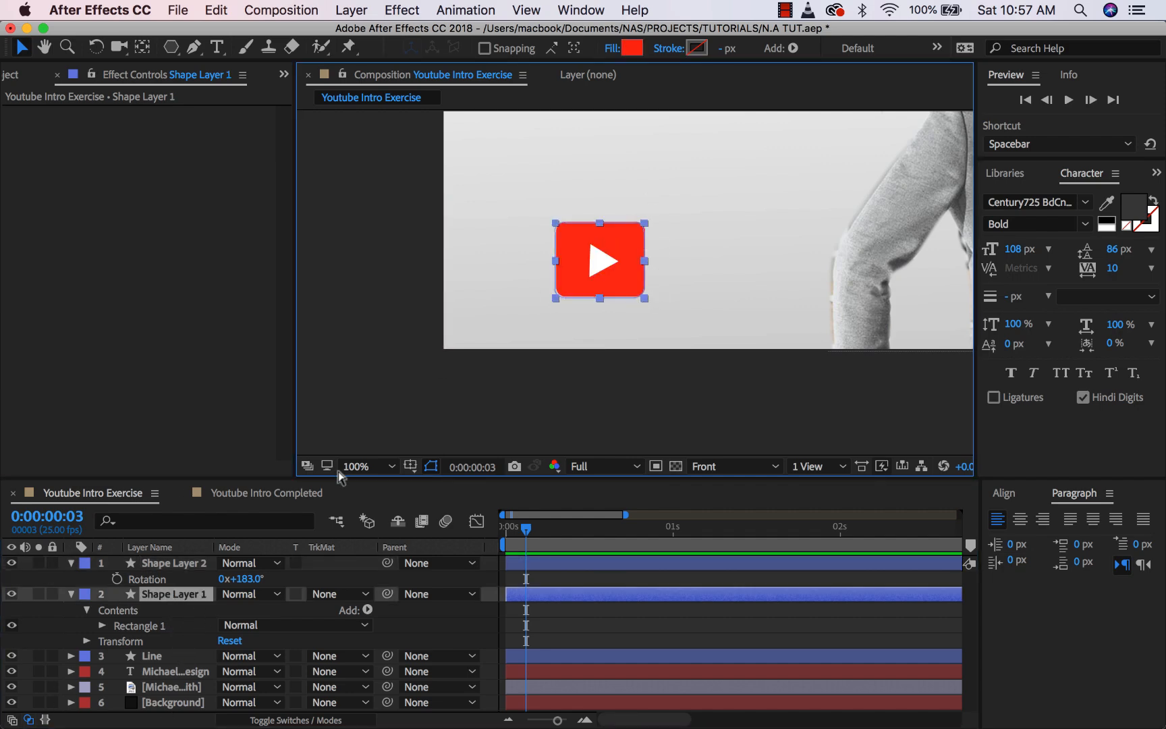
{"action": "key", "text": "s"}
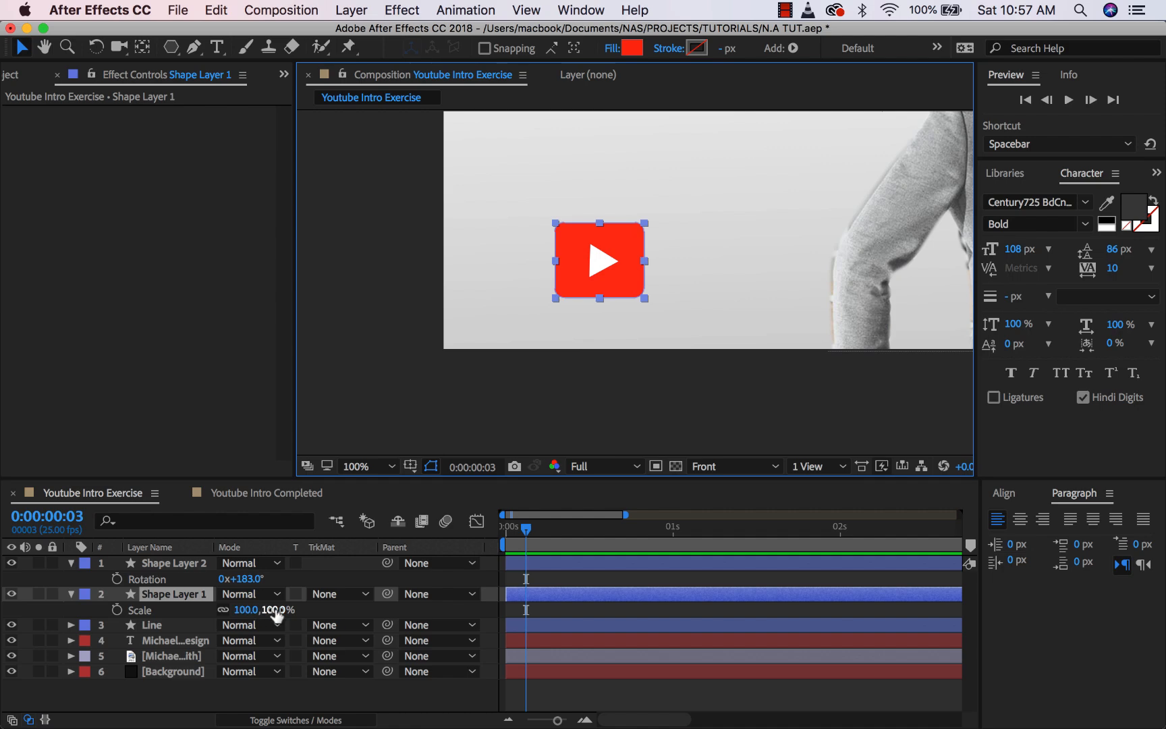
{"action": "left_click_drag", "start_coordinate": [271, 610], "coordinate": [271, 614]}
{"action": "key", "text": "super+z"}
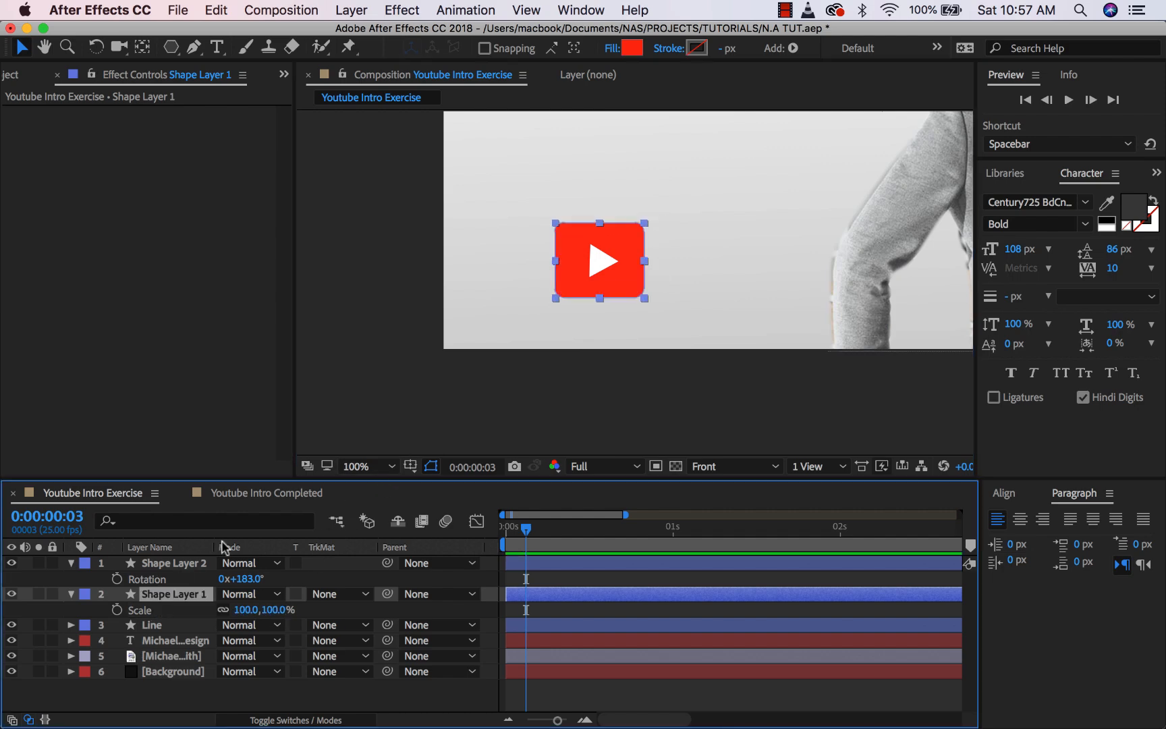
{"action": "key", "text": "comma"}
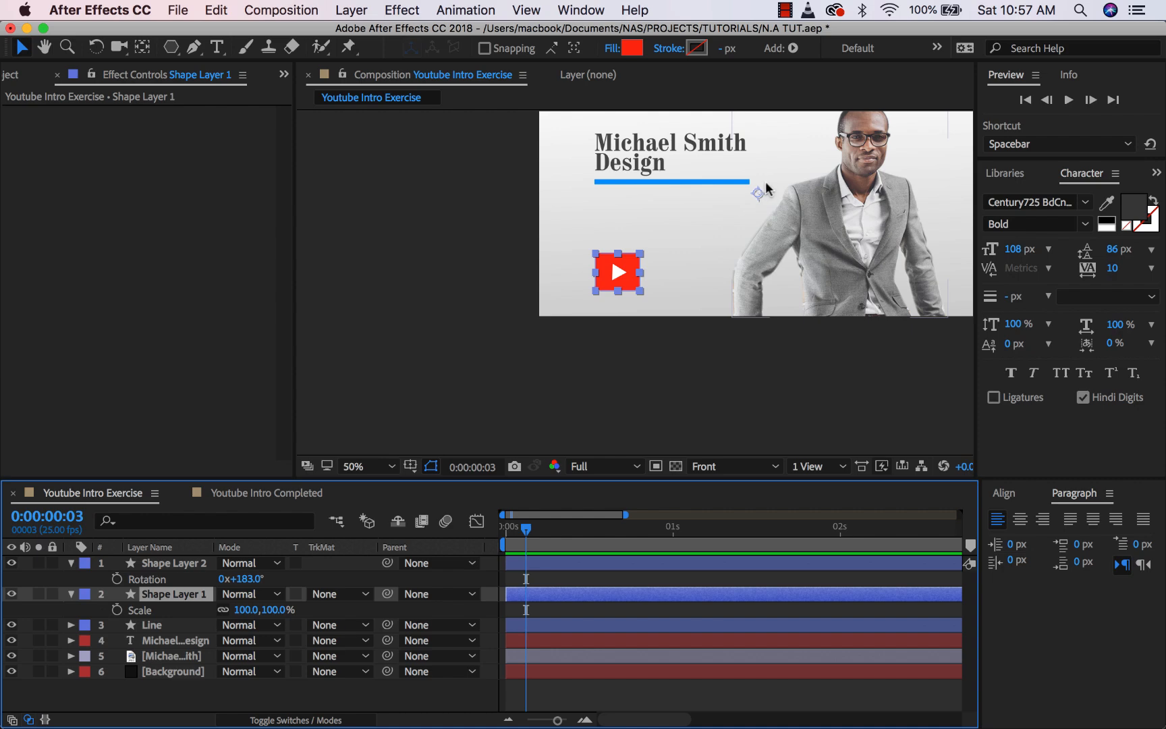
{"action": "key", "text": "space"}
{"action": "left_click_drag", "start_coordinate": [742, 224], "coordinate": [620, 309]}
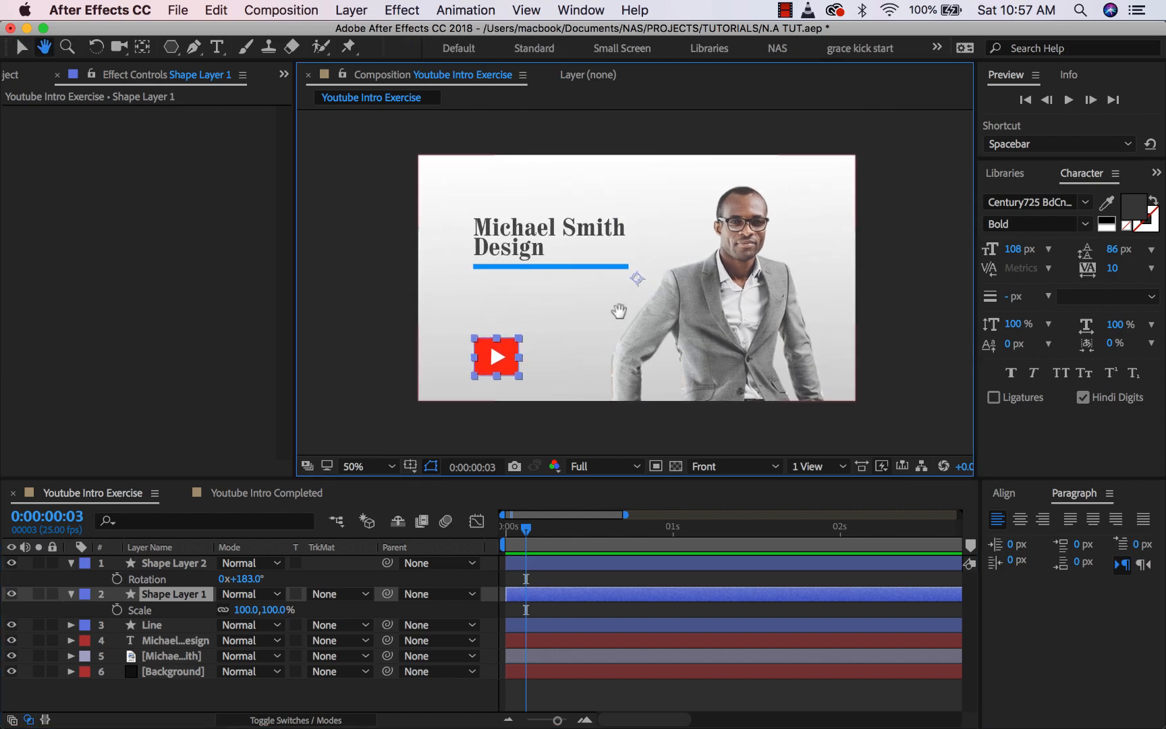
- Move Shape Layer 1's anchor point onto the centre of the play button
{"action": "left_click", "coordinate": [144, 48]}
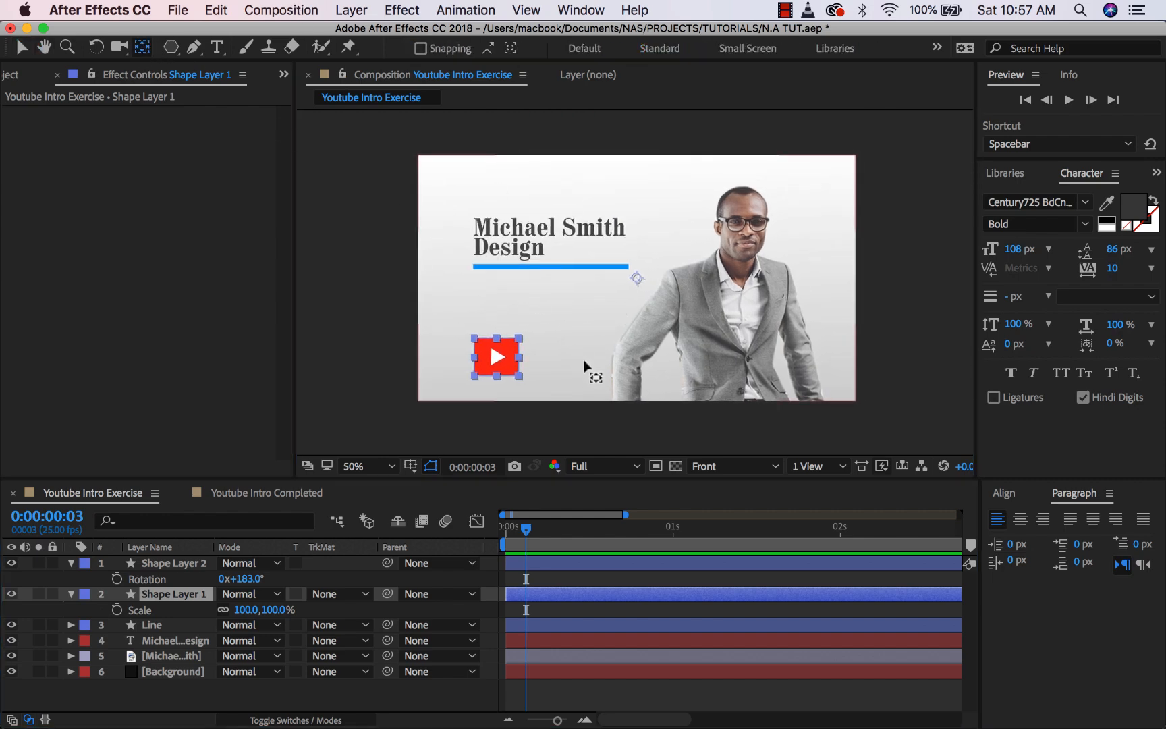
{"action": "left_click_drag", "start_coordinate": [635, 276], "coordinate": [739, 311]}
{"action": "key", "text": "period"}
{"action": "key", "text": "period"}
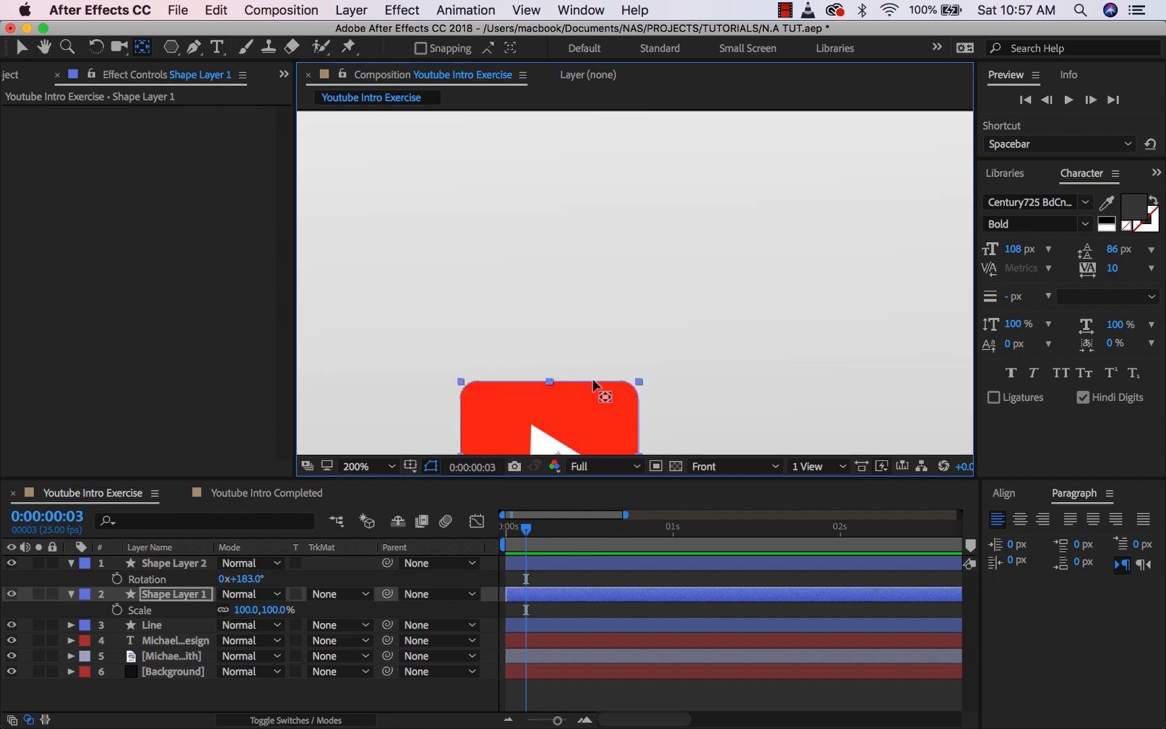
{"action": "left_click_drag", "start_coordinate": [617, 391], "coordinate": [677, 229]}
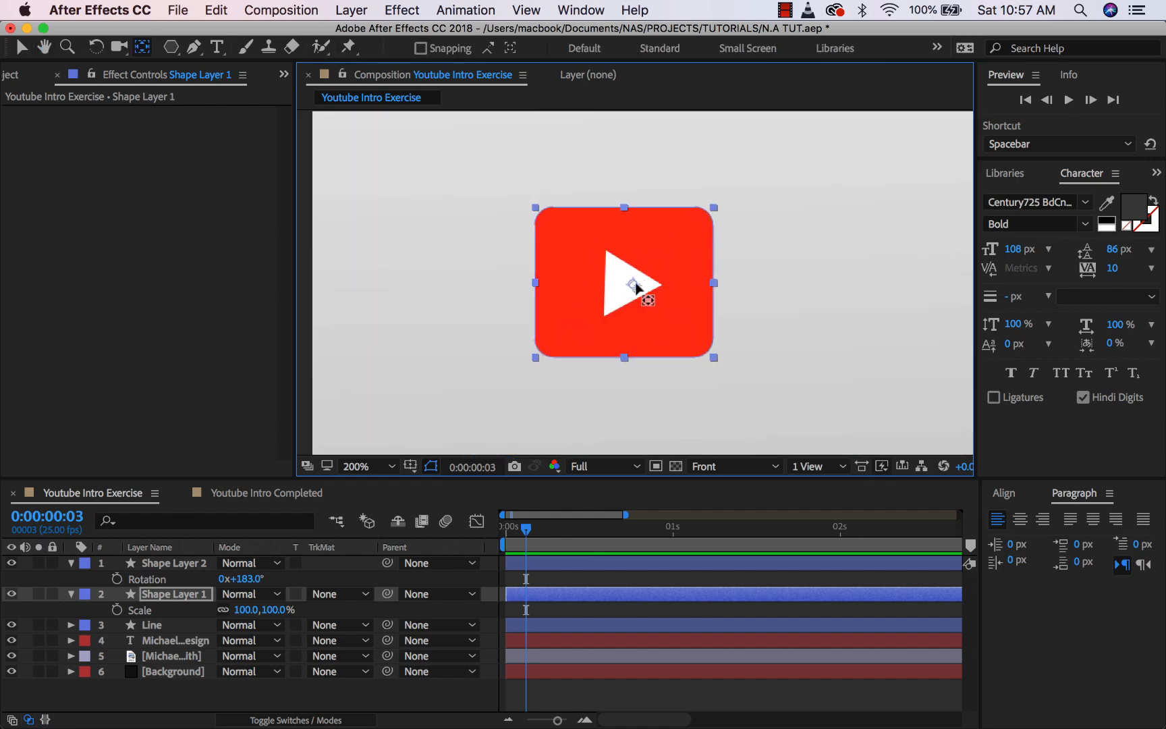
{"action": "left_click_drag", "start_coordinate": [637, 287], "coordinate": [629, 286]}
- Scale the red play button down to 90%
{"action": "left_click", "coordinate": [22, 51]}
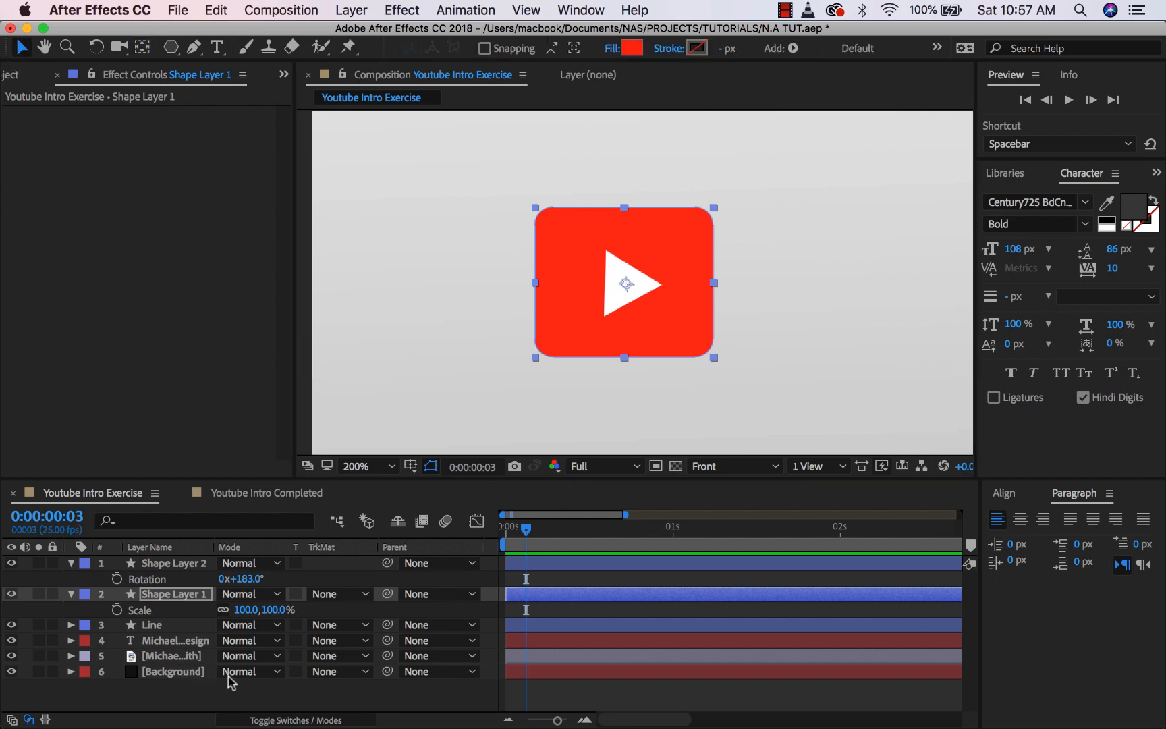
{"action": "left_click_drag", "start_coordinate": [278, 609], "coordinate": [268, 610]}
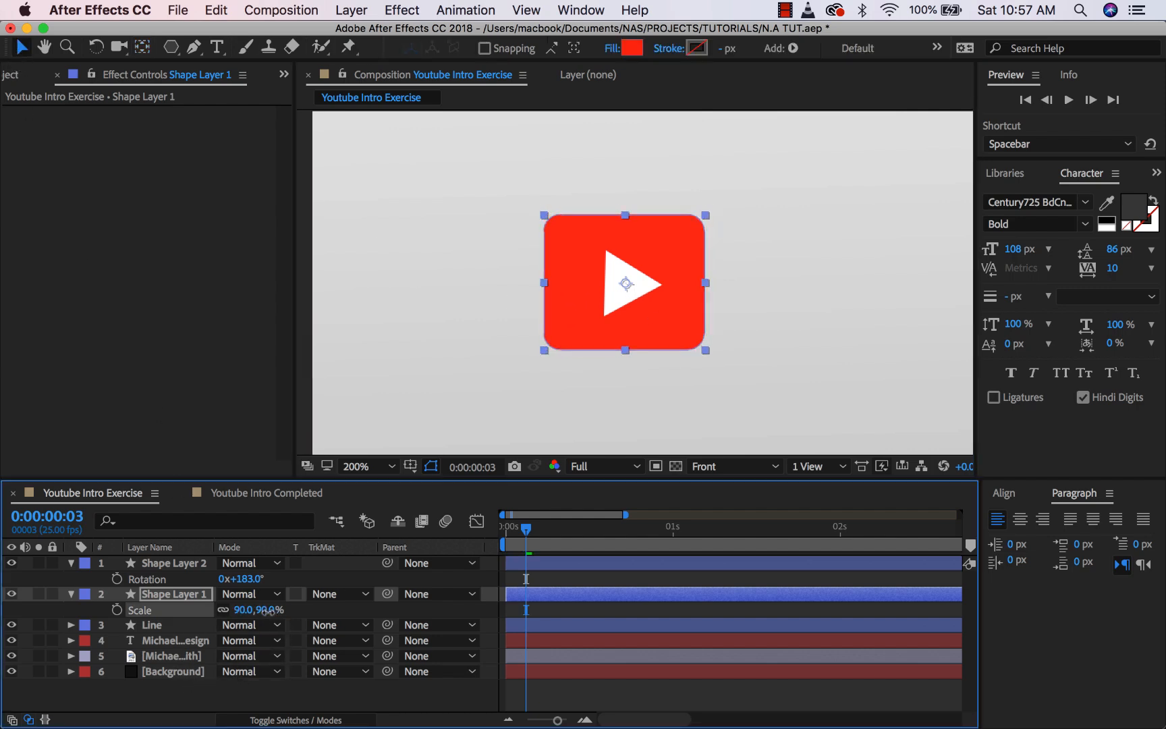
{"action": "left_click", "coordinate": [108, 602]}
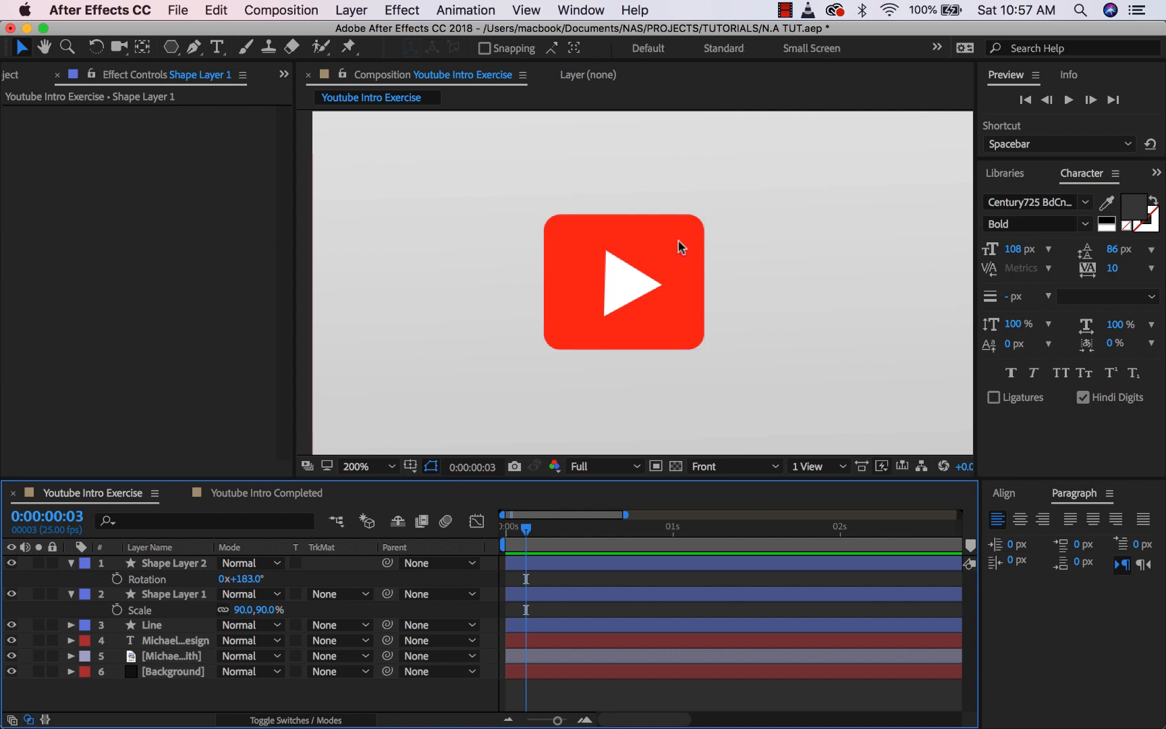
{"action": "scroll", "coordinate": [668, 248], "scroll_direction": "down", "scroll_amount": 1}
{"action": "scroll", "coordinate": [668, 247], "scroll_direction": "down", "scroll_amount": 1}
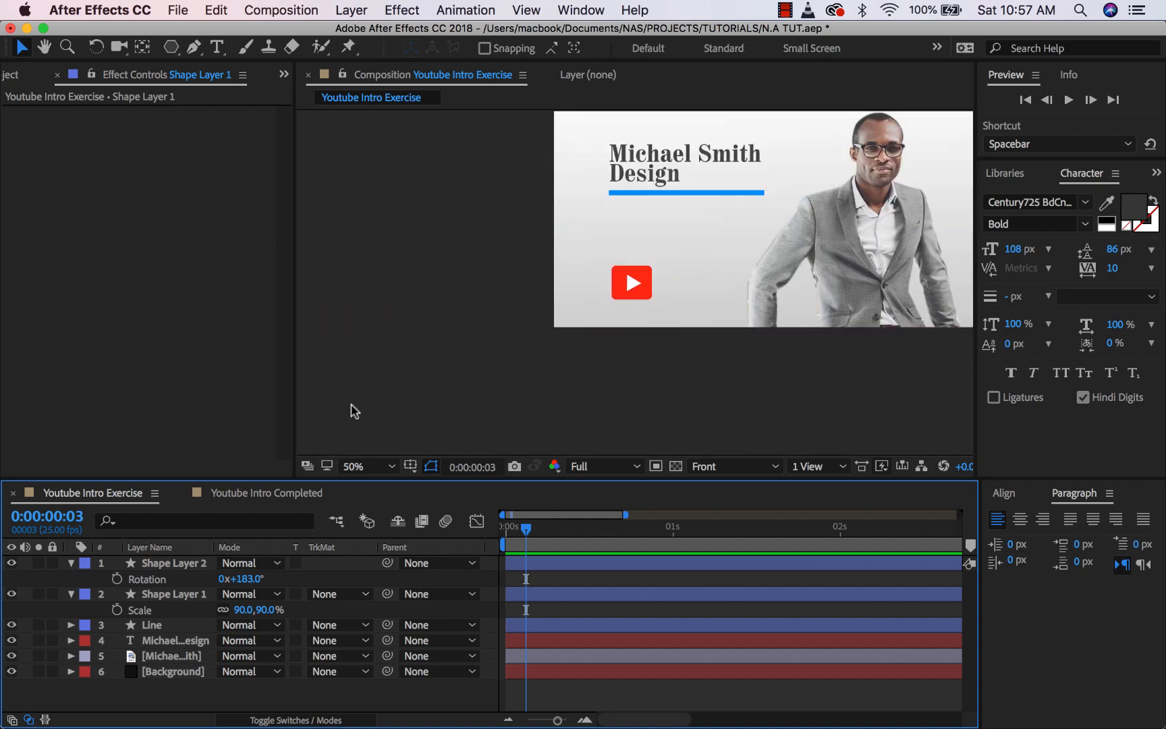
- Hide Shape Layer 2's rotation and Shape Layer 1's scale rows, and recentre the frame
{"action": "left_click", "coordinate": [173, 562]}
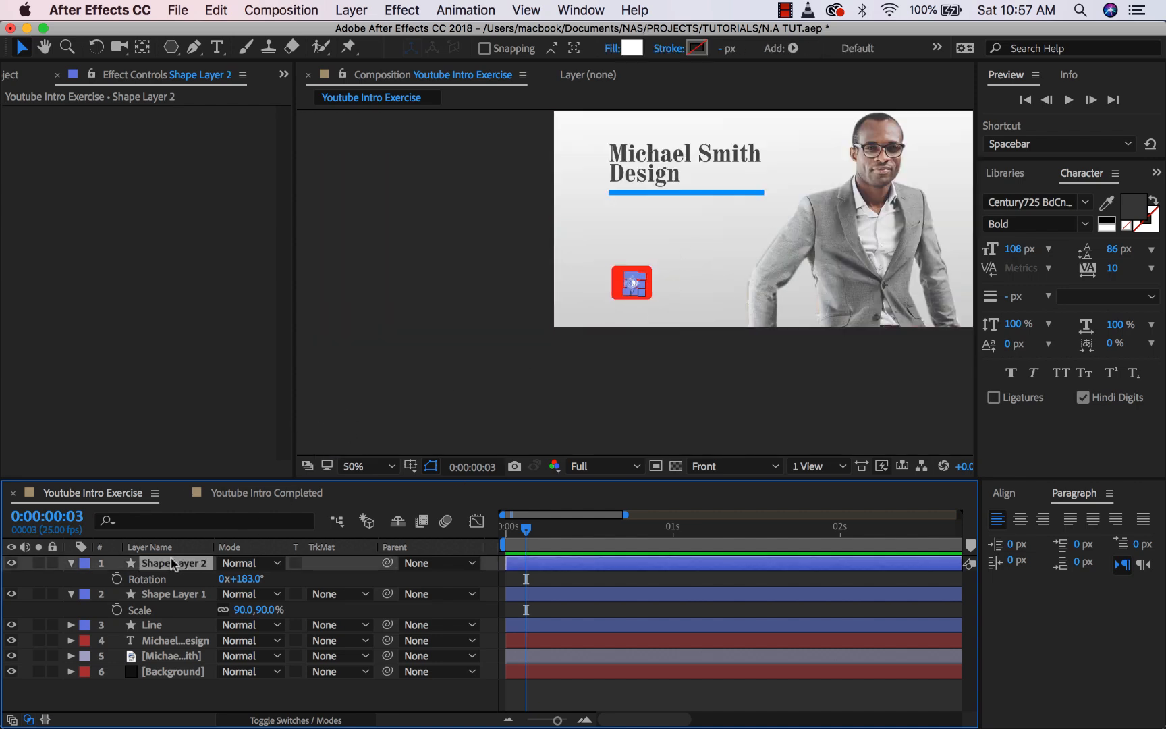
{"action": "left_click", "coordinate": [172, 595]}
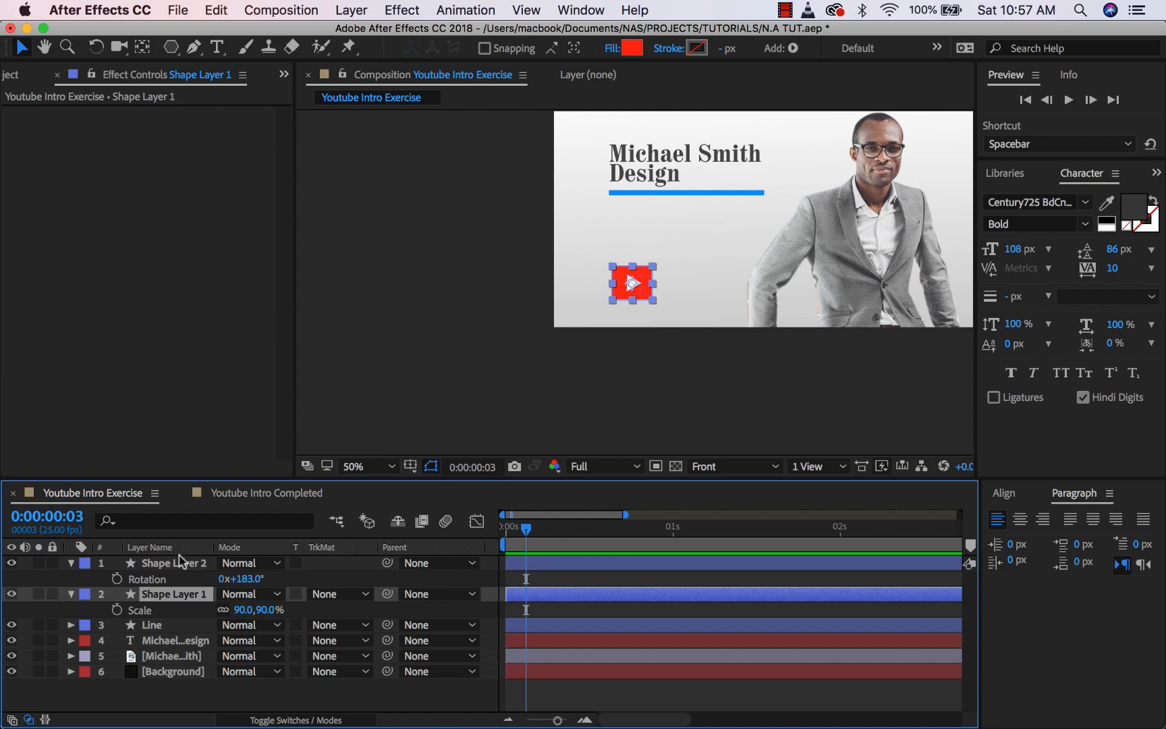
{"action": "left_click", "coordinate": [71, 563]}
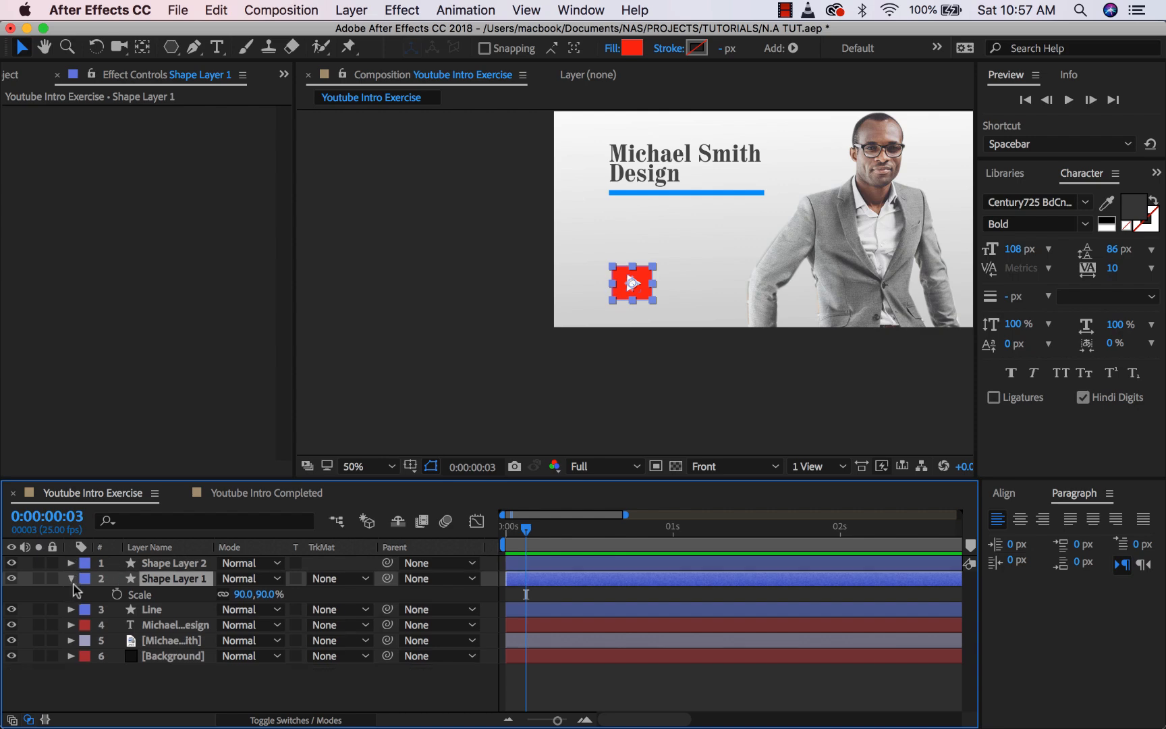
{"action": "left_click", "coordinate": [70, 579]}
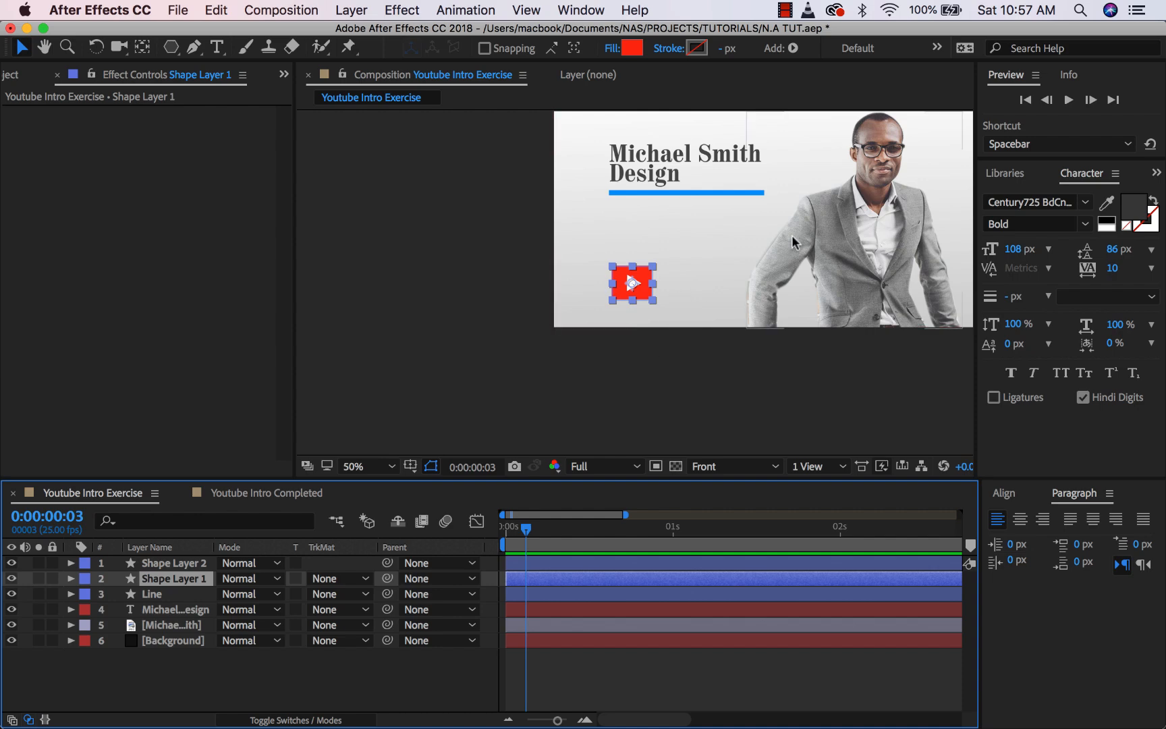
{"action": "key", "text": "h"}
{"action": "left_click_drag", "start_coordinate": [853, 226], "coordinate": [789, 268]}
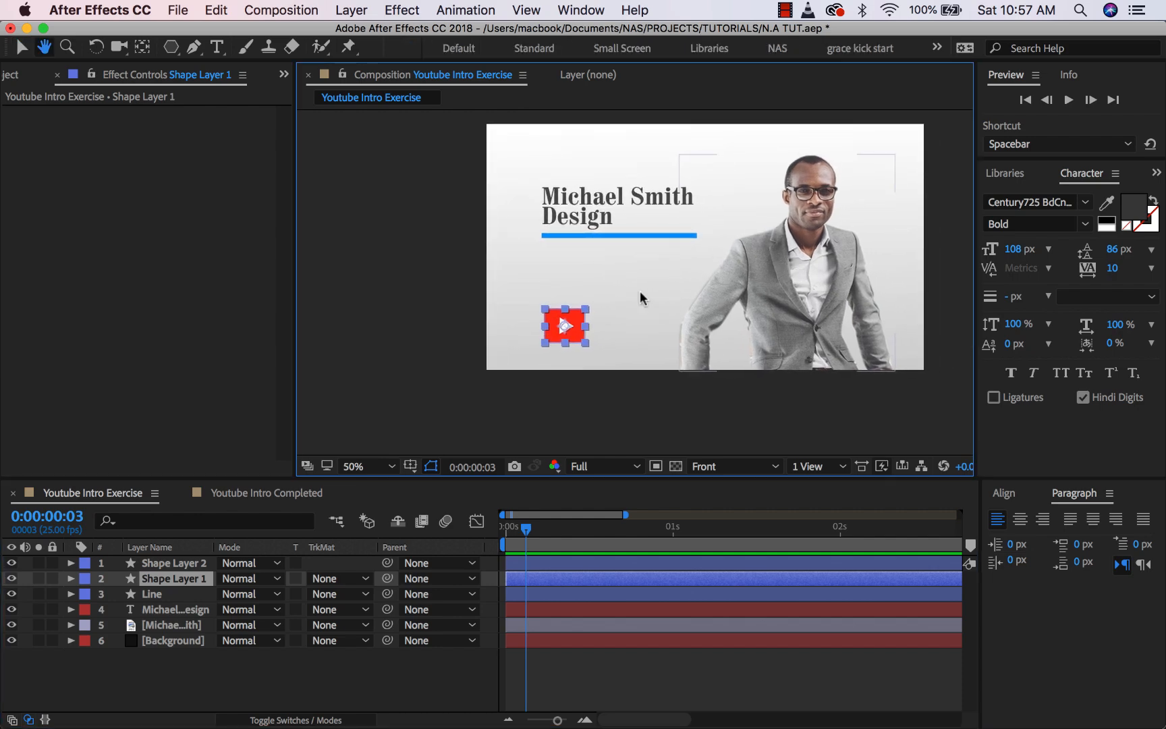
{"action": "key", "text": "v"}
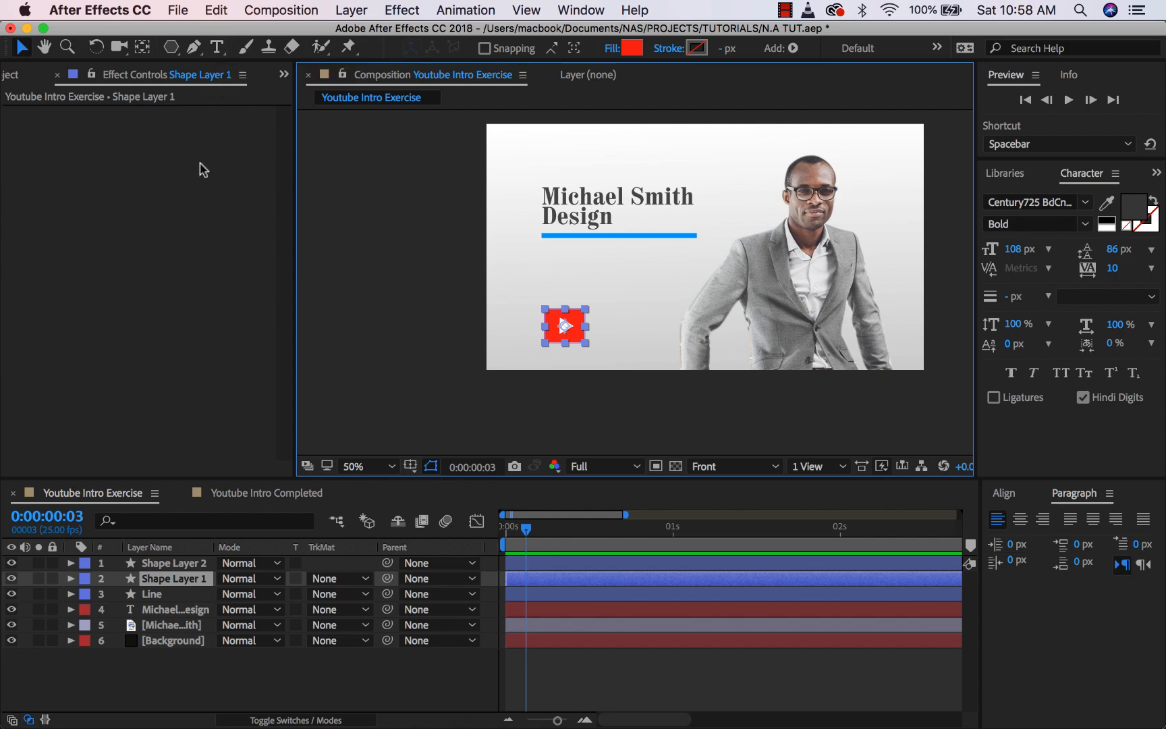
- Duplicate the title layer, retype the copy as the channel's @ handle, and place it beside the play button
{"action": "left_click", "coordinate": [172, 610]}
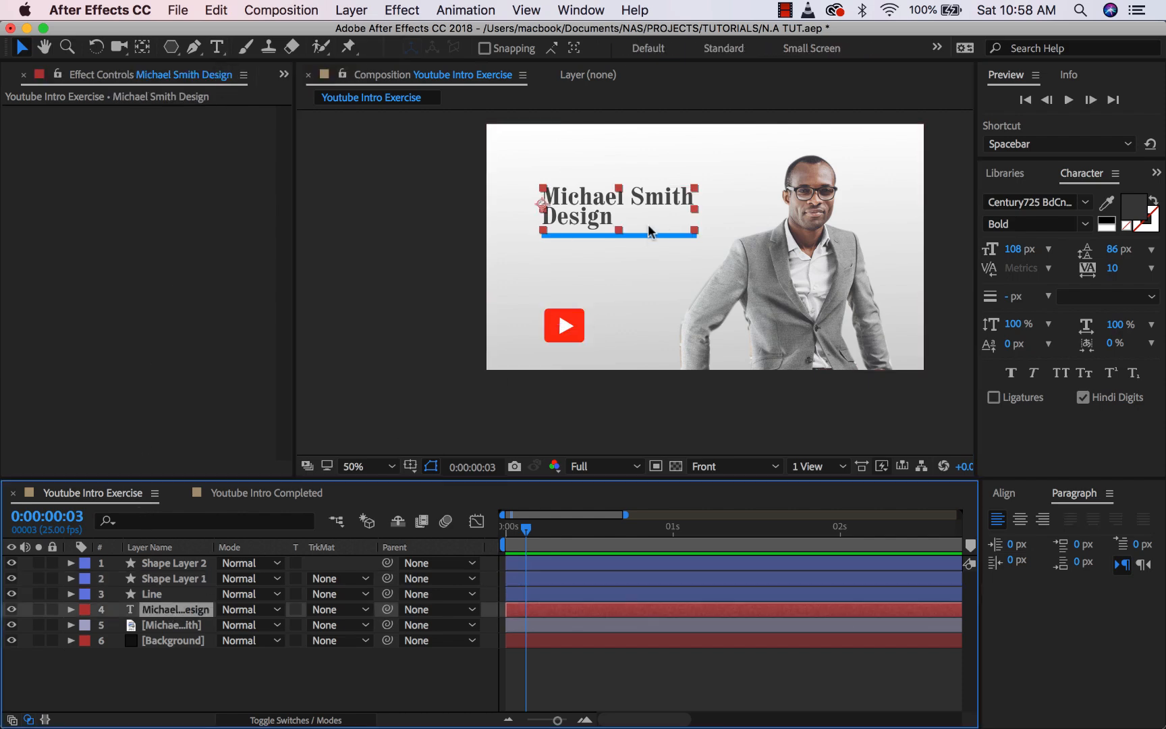
{"action": "key", "text": "super+d"}
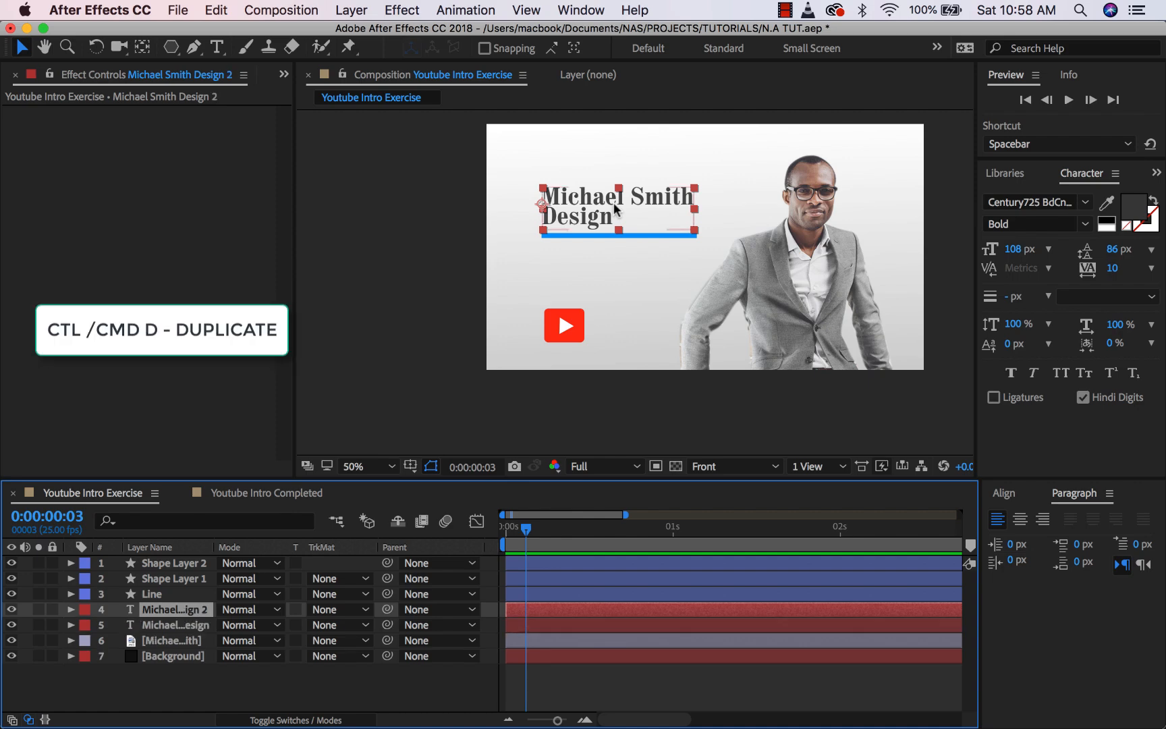
{"action": "left_click_drag", "start_coordinate": [586, 196], "coordinate": [675, 337]}
{"action": "double_click", "coordinate": [644, 332]}
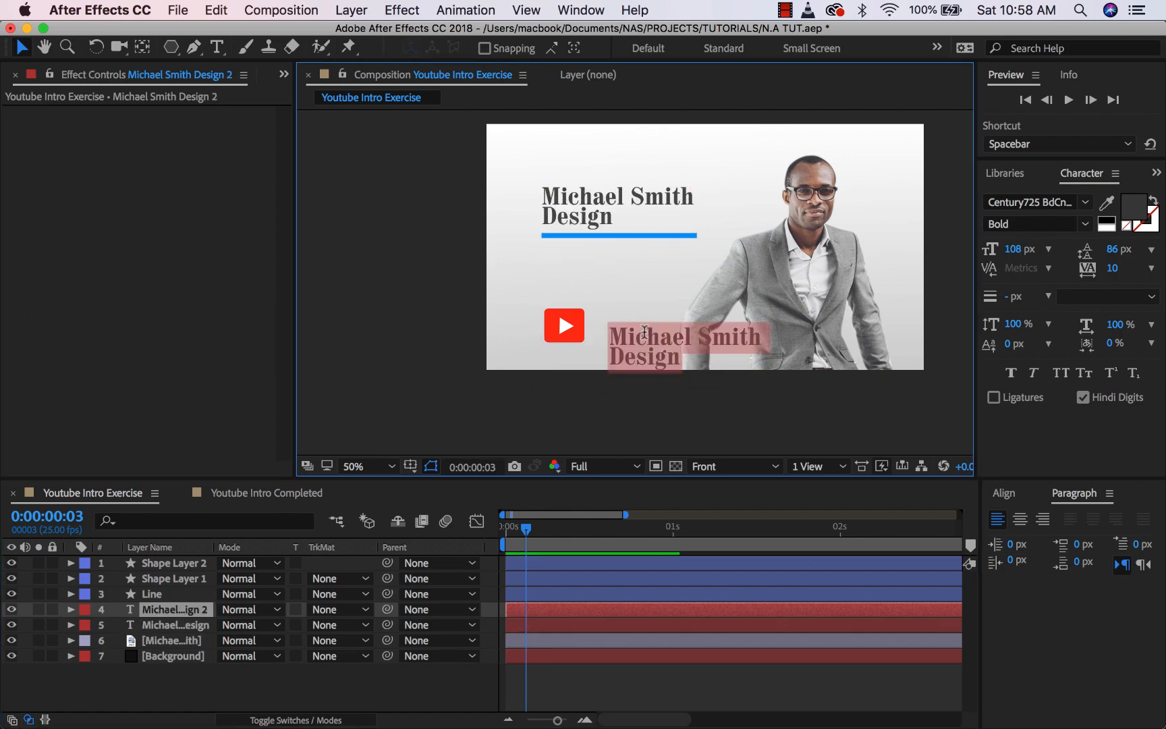
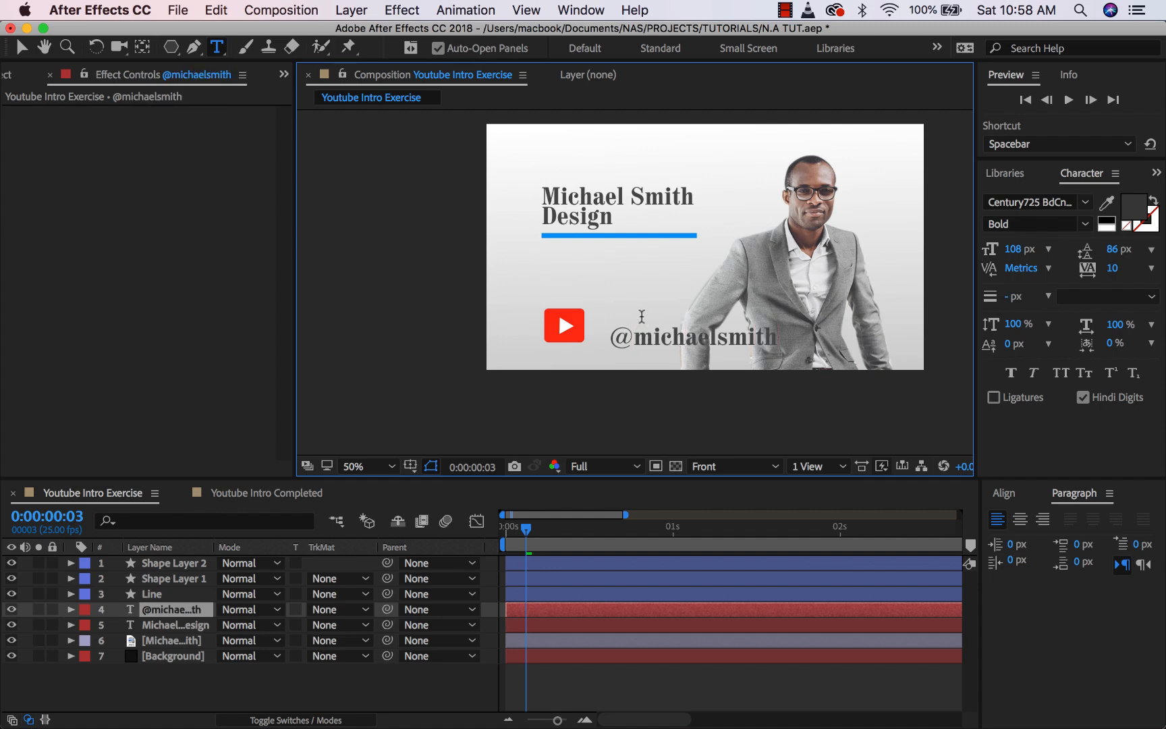
{"action": "left_click", "coordinate": [21, 46]}
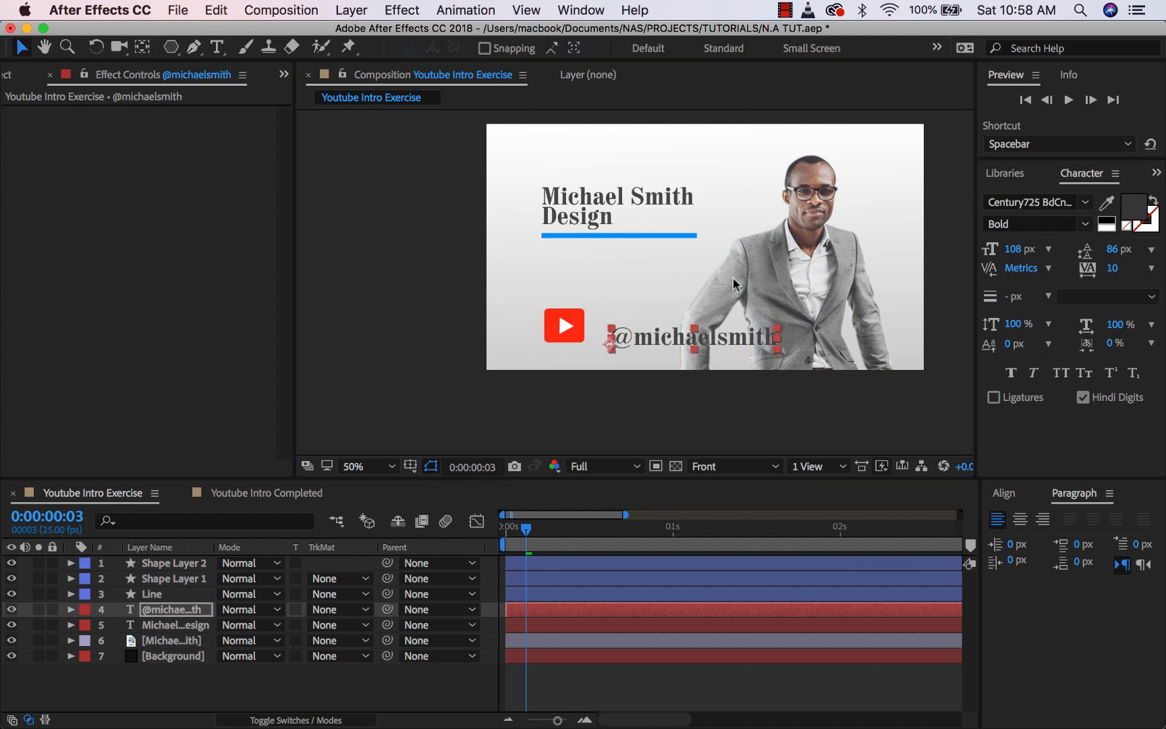
{"action": "left_click_drag", "start_coordinate": [742, 340], "coordinate": [650, 348]}
- Set the handle text to Calibri Bold at 63 px
{"action": "left_click", "coordinate": [1070, 202]}
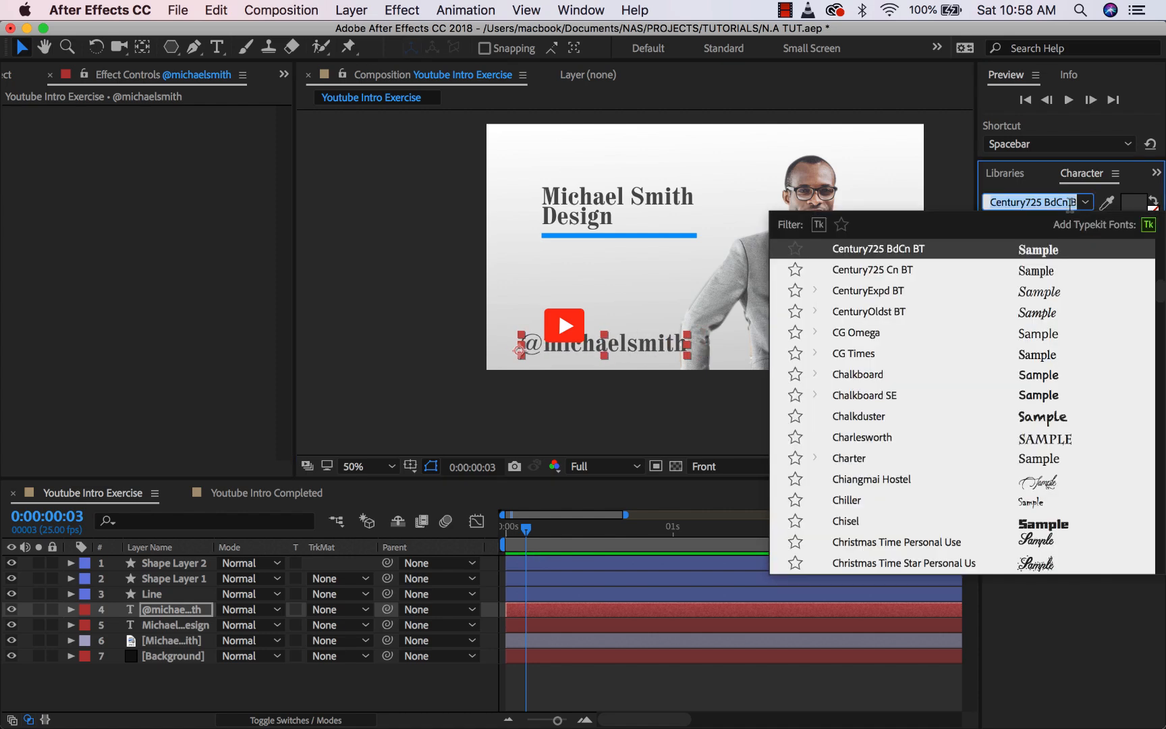
{"action": "type", "text": "cal"}
{"action": "key", "text": "Down"}
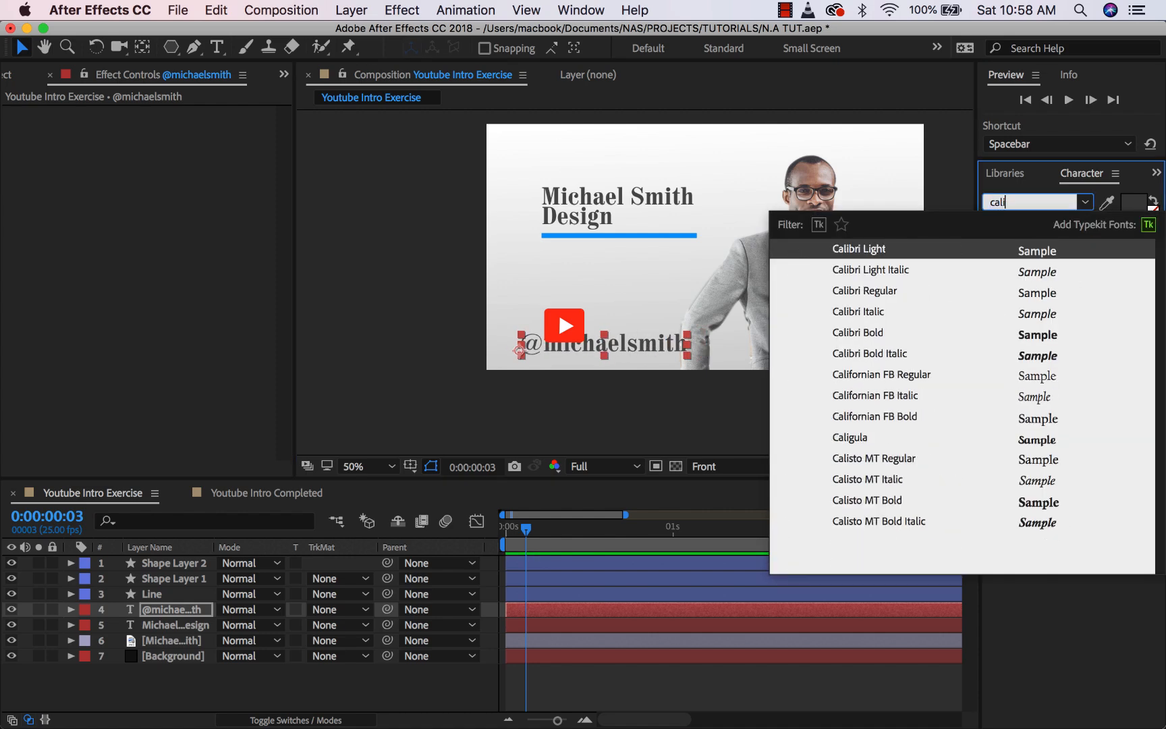
{"action": "key", "text": "Return"}
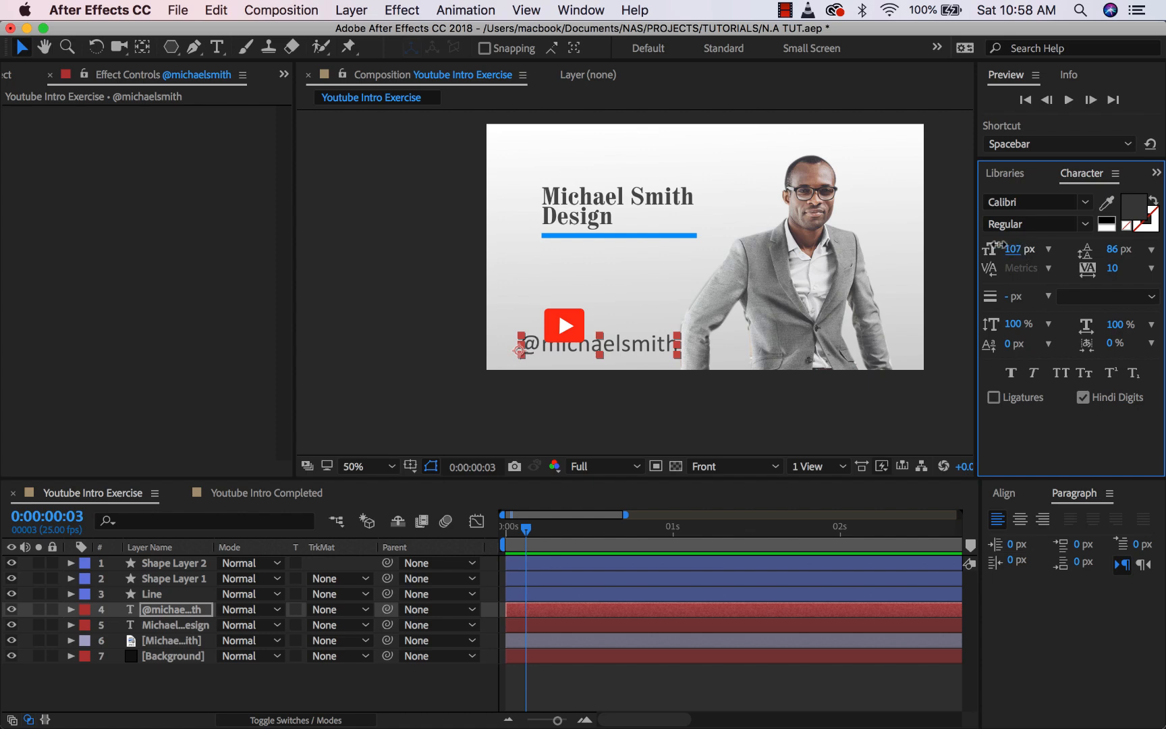
{"action": "mouse_move", "coordinate": [1002, 246]}
{"action": "left_mouse_down"}
{"action": "mouse_move", "coordinate": [979, 240]}
{"action": "mouse_move", "coordinate": [1017, 242]}
{"action": "left_mouse_up"}
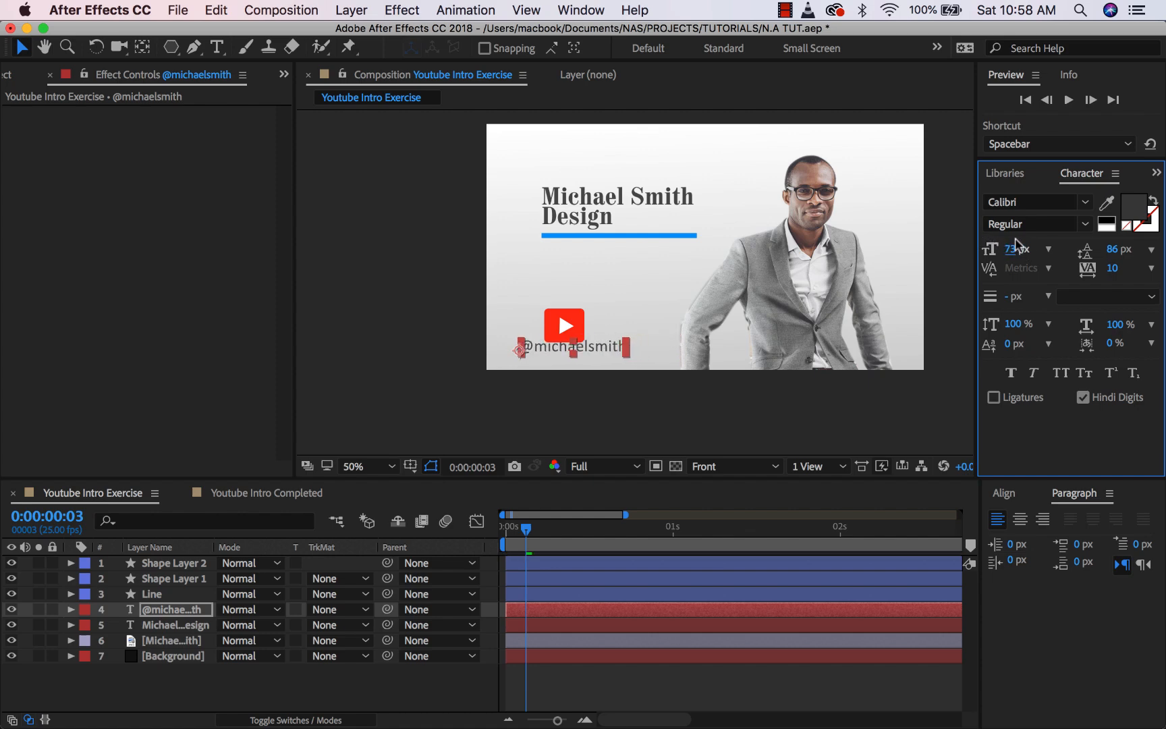
{"action": "left_click", "coordinate": [1086, 226]}
{"action": "left_click", "coordinate": [1034, 307]}
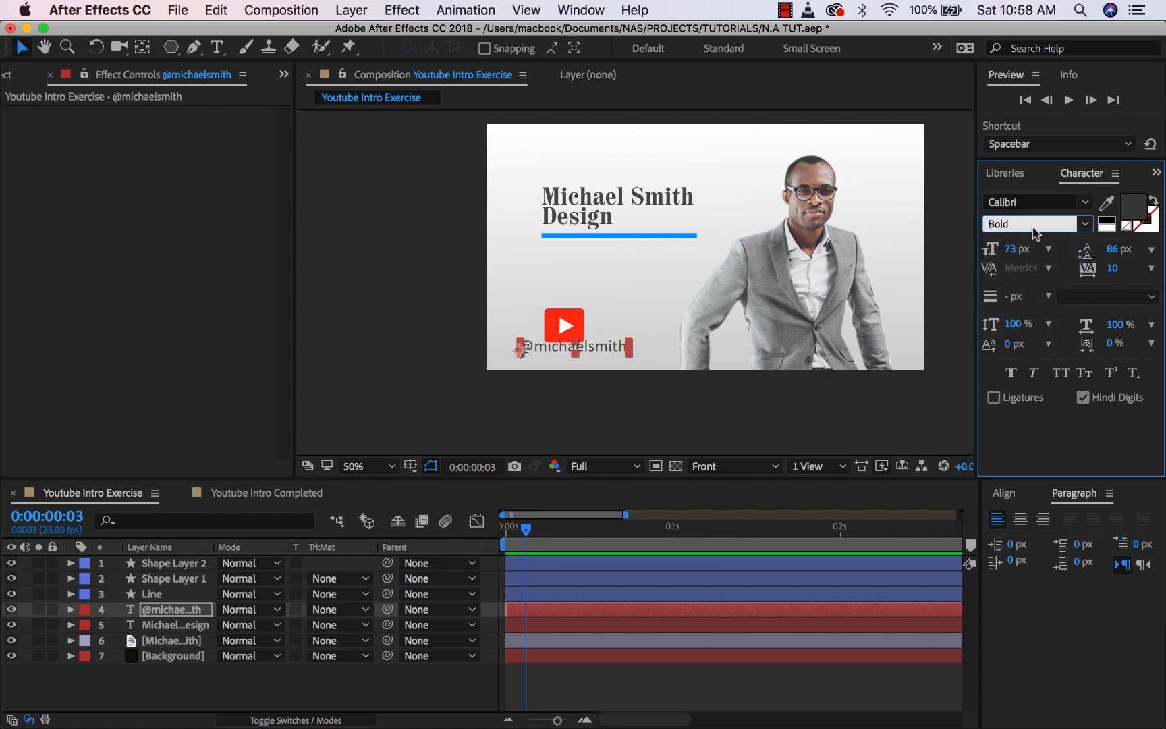
{"action": "left_click_drag", "start_coordinate": [1016, 249], "coordinate": [990, 241]}
- Position the handle text just under the play button
{"action": "scroll", "coordinate": [597, 309], "scroll_direction": "up", "scroll_amount": 1}
{"action": "key", "text": "space"}
{"action": "left_click_drag", "start_coordinate": [650, 350], "coordinate": [672, 282]}
{"action": "mouse_move", "coordinate": [567, 357]}
{"action": "left_mouse_down"}
{"action": "mouse_move", "coordinate": [596, 367]}
{"action": "mouse_move", "coordinate": [584, 360]}
{"action": "left_mouse_up"}
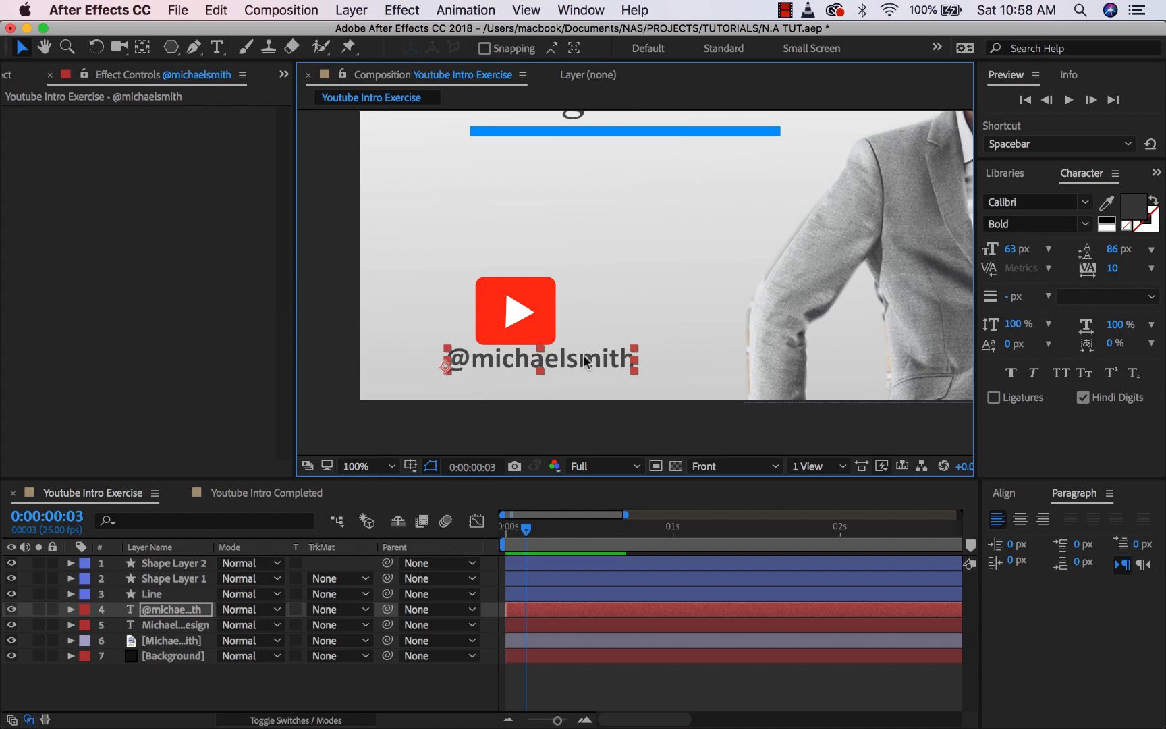
- Move both play-icon shape layers up in the frame
{"action": "left_click", "coordinate": [186, 563]}
{"action": "left_click", "coordinate": [177, 579], "text": "shift"}
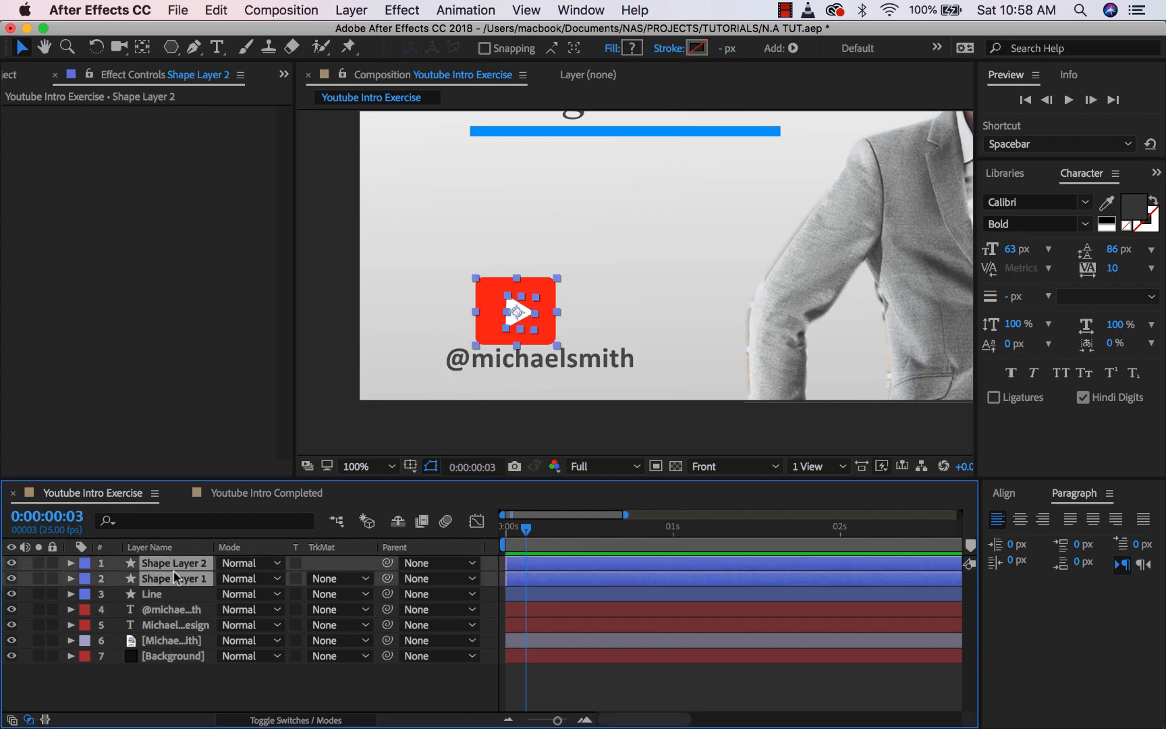
{"action": "left_click_drag", "start_coordinate": [520, 304], "coordinate": [519, 274]}
- Move the handle text upward and slightly to the left
{"action": "left_click", "coordinate": [540, 409]}
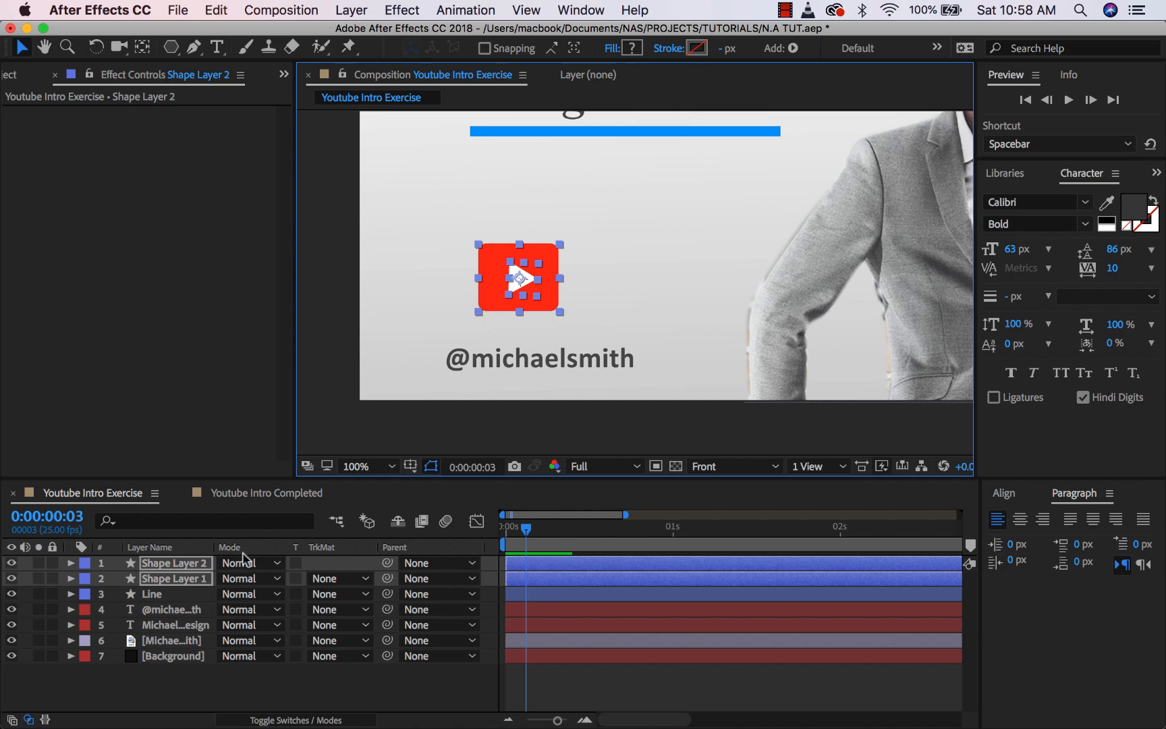
{"action": "left_click", "coordinate": [174, 610]}
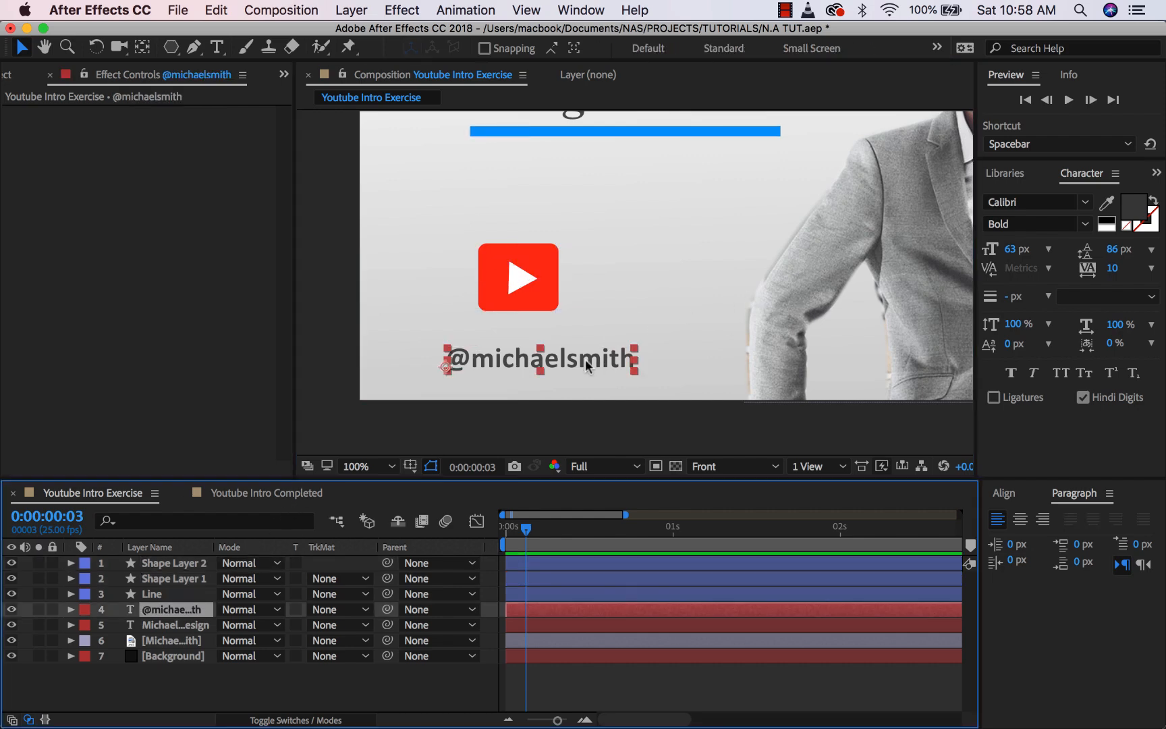
{"action": "mouse_move", "coordinate": [586, 365]}
{"action": "left_mouse_down"}
{"action": "mouse_move", "coordinate": [581, 342]}
{"action": "mouse_move", "coordinate": [596, 346]}
{"action": "left_mouse_up"}
{"action": "left_click_drag", "start_coordinate": [609, 352], "coordinate": [599, 340]}
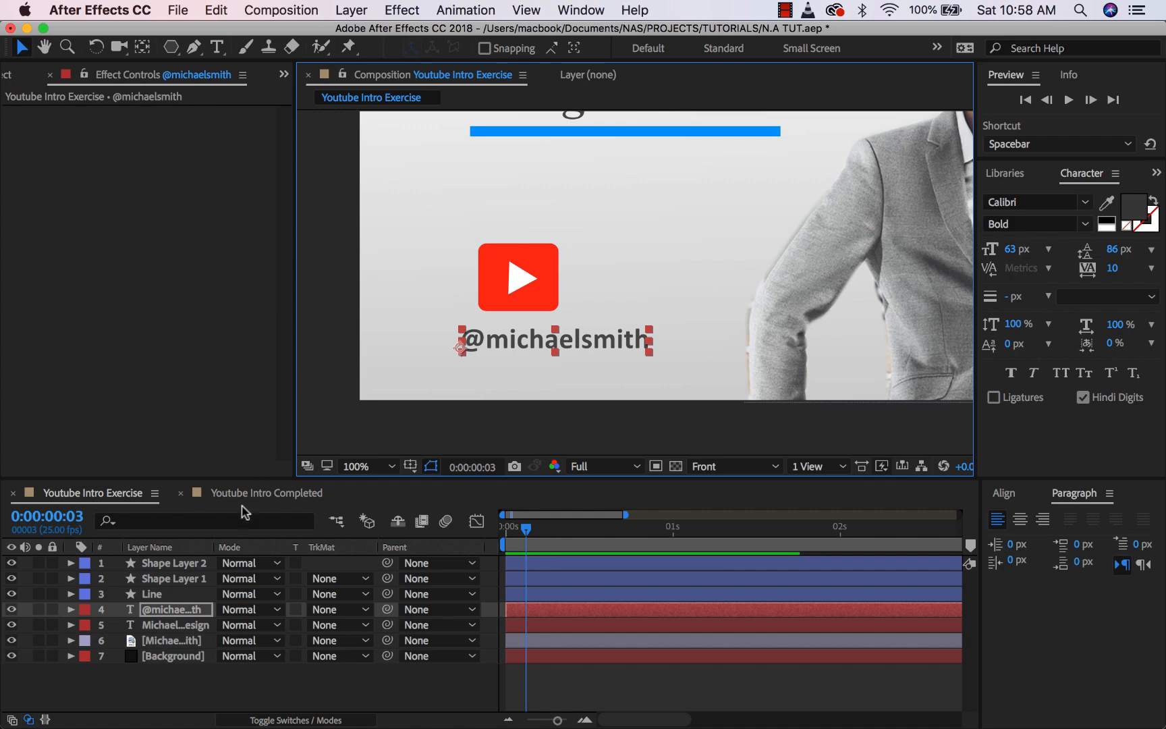
- Shift the play icon right to sit above the handle, and fit the frame in the viewer
{"action": "left_click", "coordinate": [173, 564]}
{"action": "left_click", "coordinate": [177, 577], "text": "shift"}
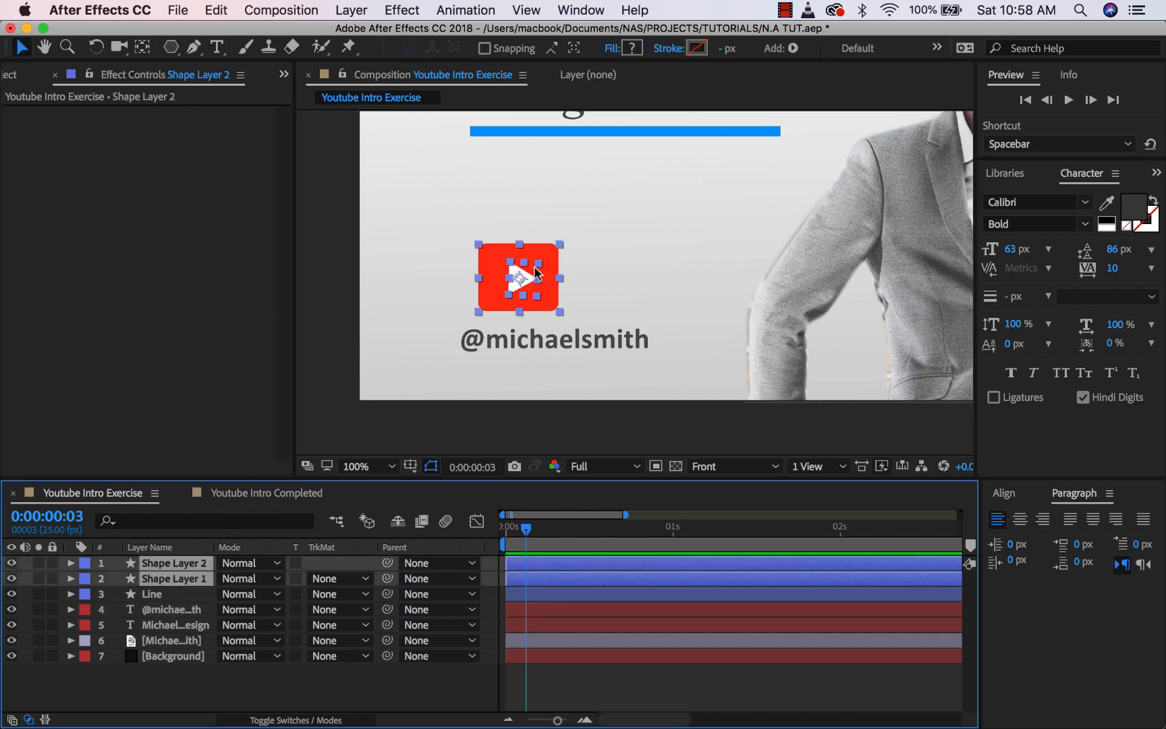
{"action": "left_click_drag", "start_coordinate": [521, 273], "coordinate": [566, 283]}
{"action": "key", "text": "comma"}
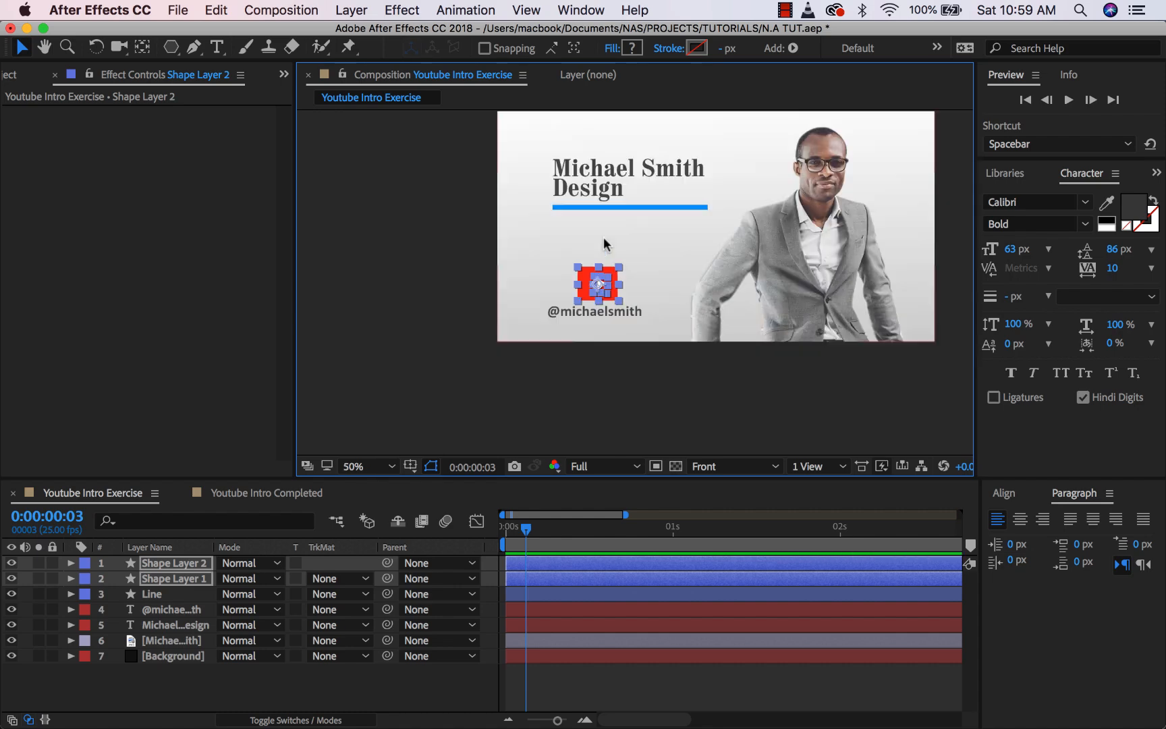
{"action": "left_click", "coordinate": [364, 466]}
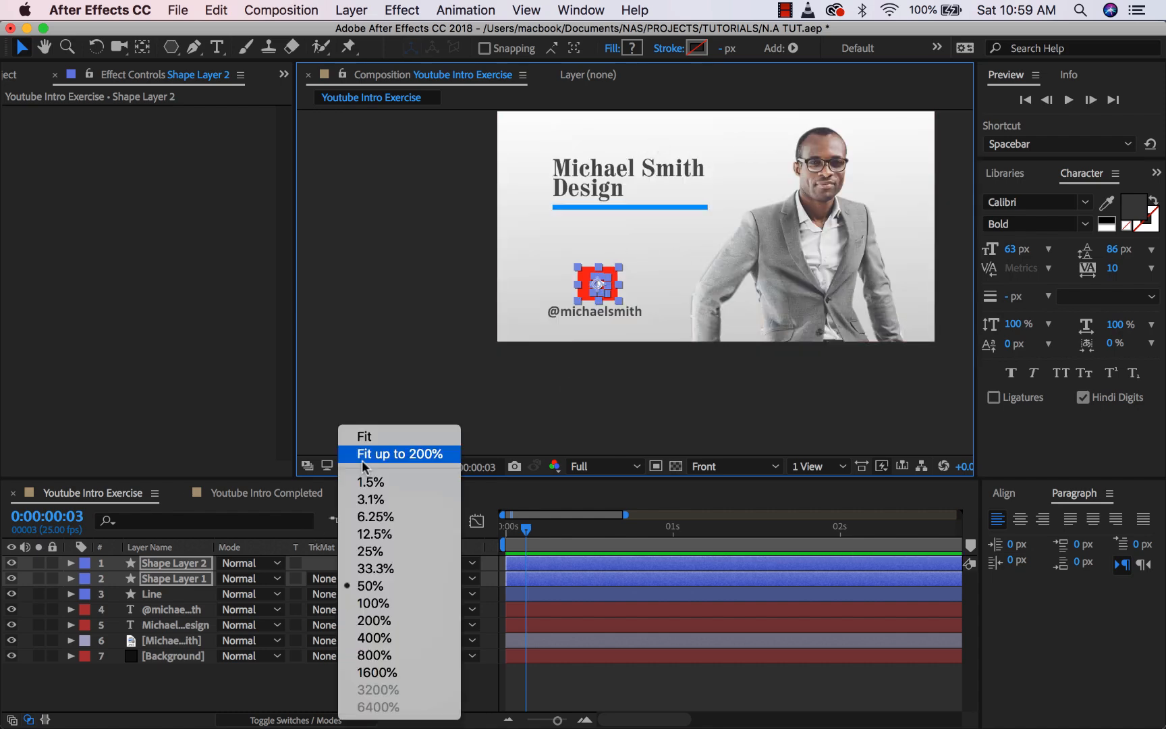
{"action": "left_click", "coordinate": [380, 437]}
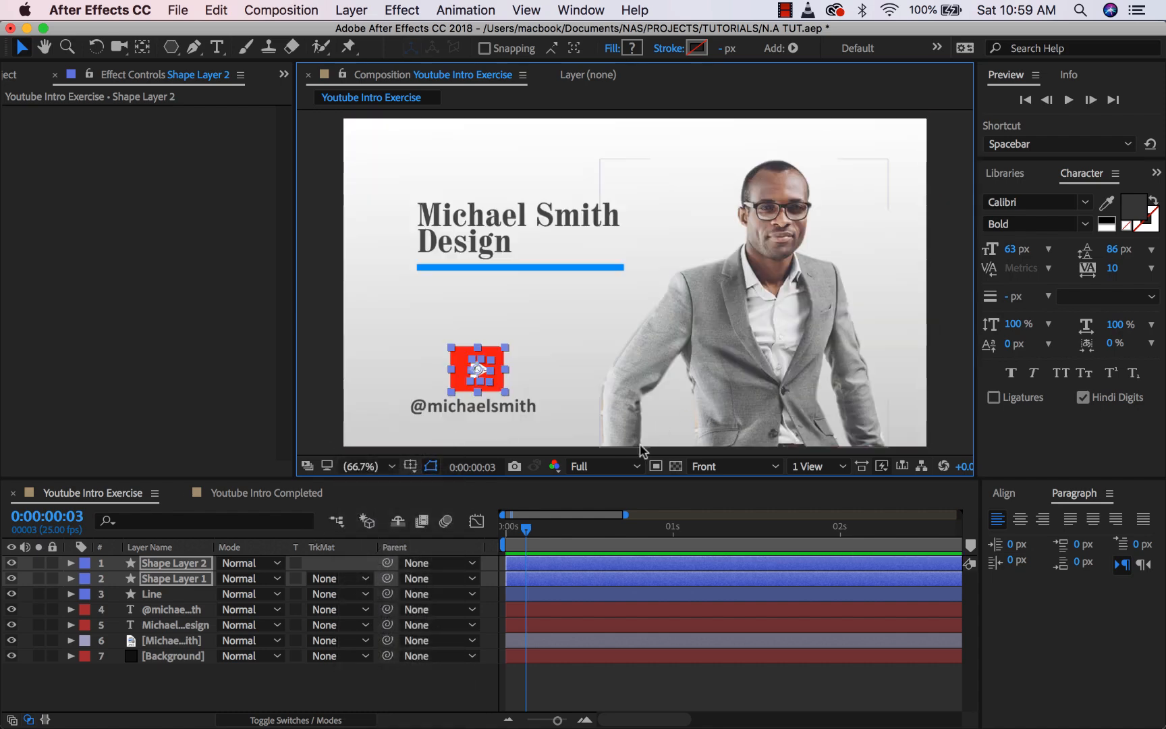
- Nudge the handle text slightly to the right
{"action": "left_click", "coordinate": [561, 684]}
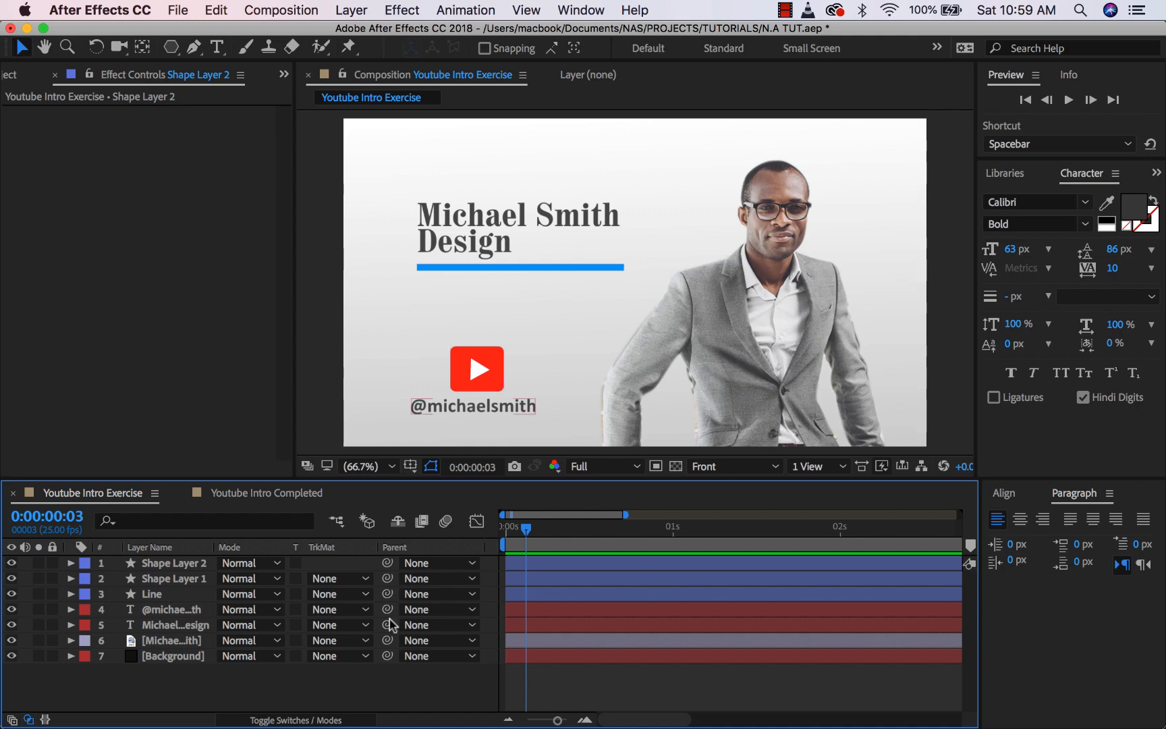
{"action": "left_click", "coordinate": [154, 610]}
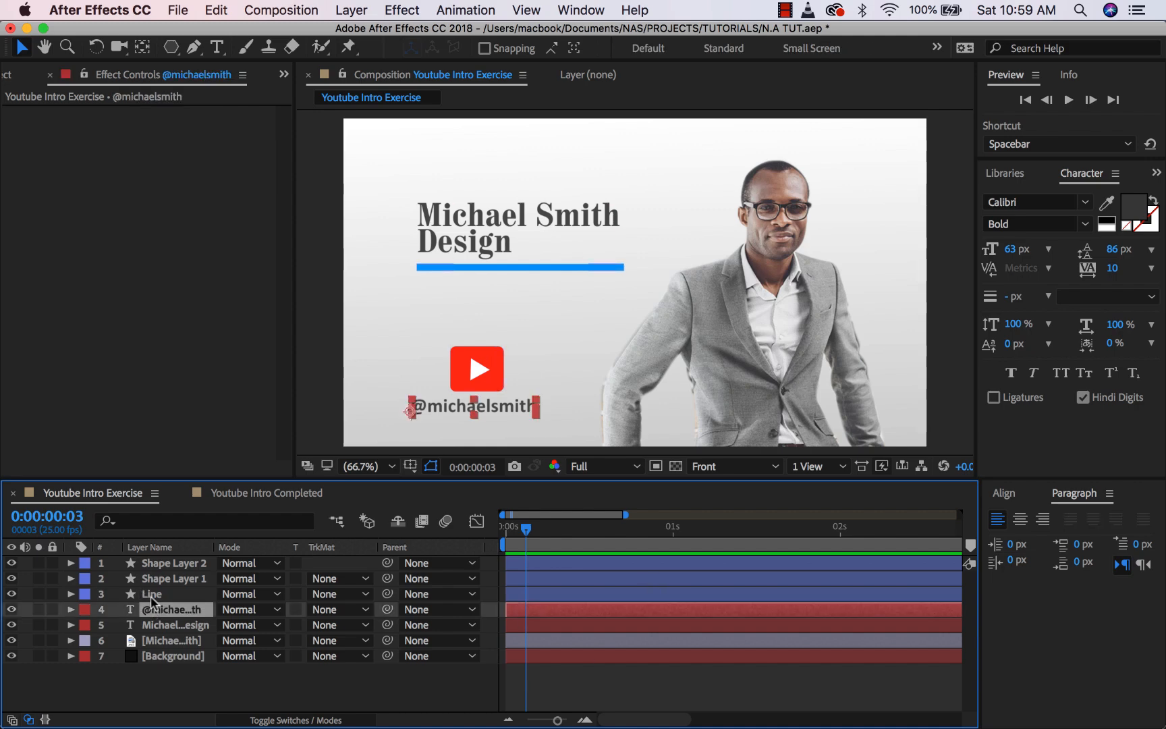
{"action": "key", "text": "Right"}
{"action": "key", "text": "Right"}
{"action": "key", "text": "Right"}
{"action": "key", "text": "Right"}
{"action": "key", "text": "Right"}
{"action": "key", "text": "Right"}
{"action": "key", "text": "Right"}
{"action": "key", "text": "Right"}
{"action": "key", "text": "Right"}
{"action": "key", "text": "Right"}
{"action": "key", "text": "Right"}
{"action": "key", "text": "Right"}
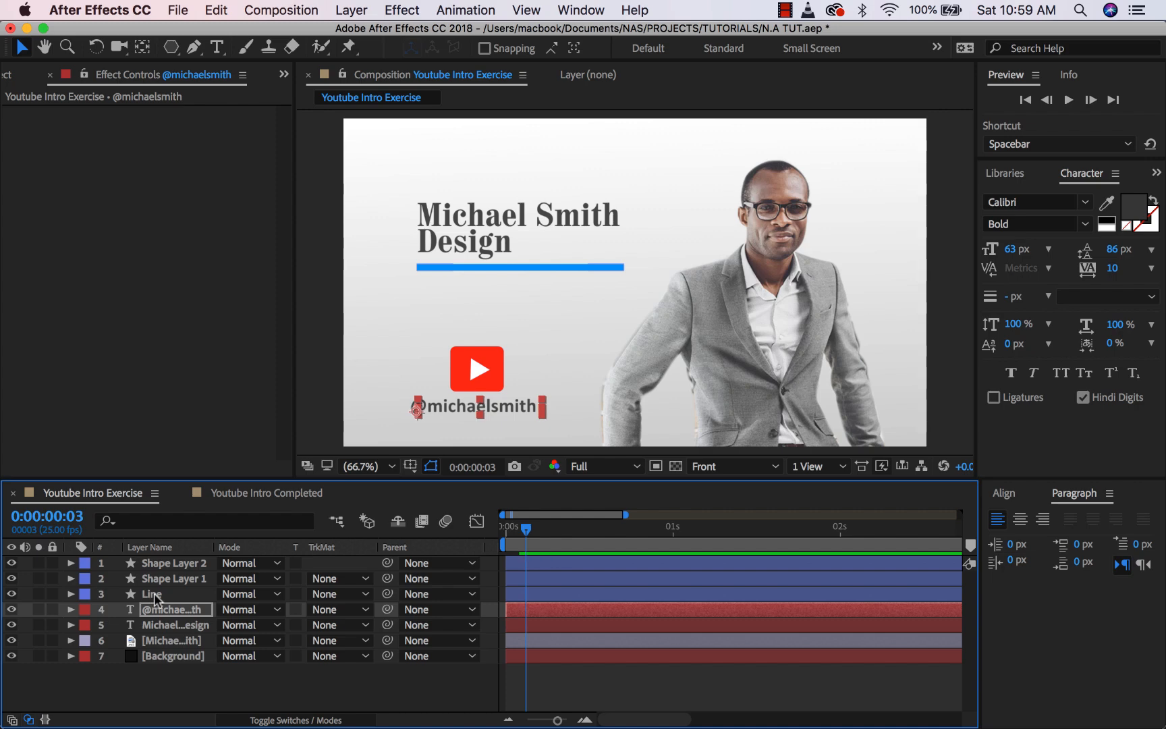
{"action": "key", "text": "shift+super+a"}
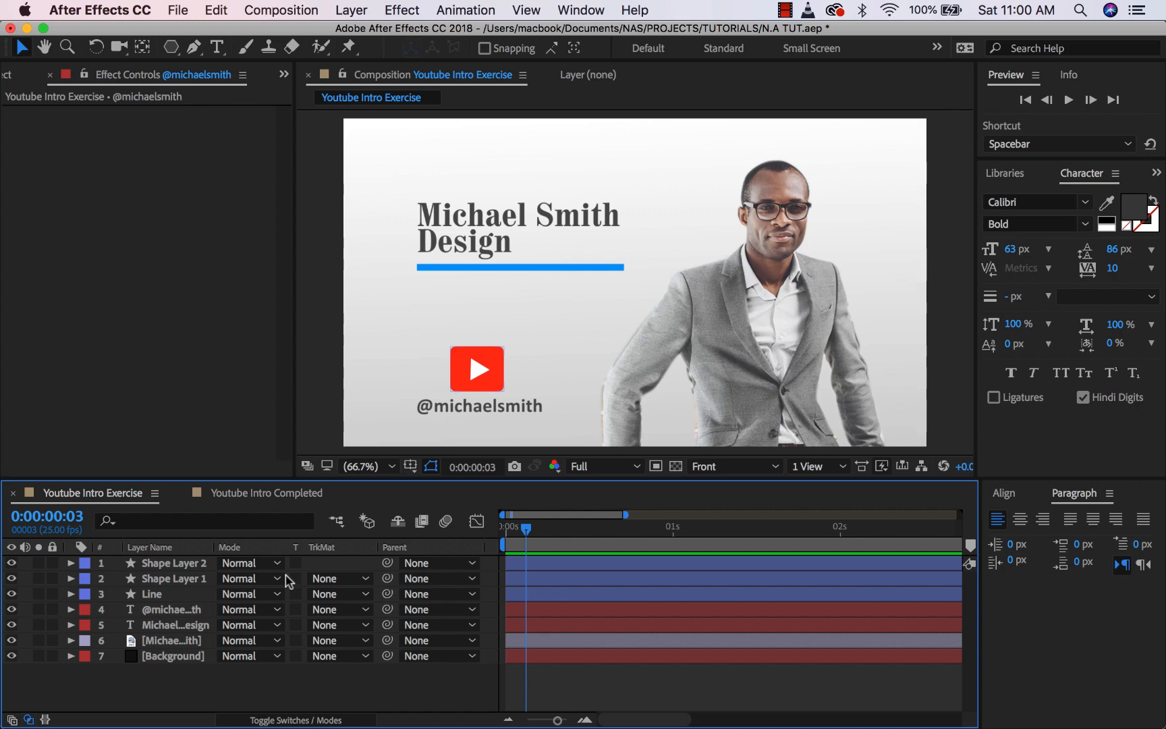
- Pre-compose both play-icon shape layers into a new composition named 'Youtube icon'
{"action": "left_click", "coordinate": [184, 561]}
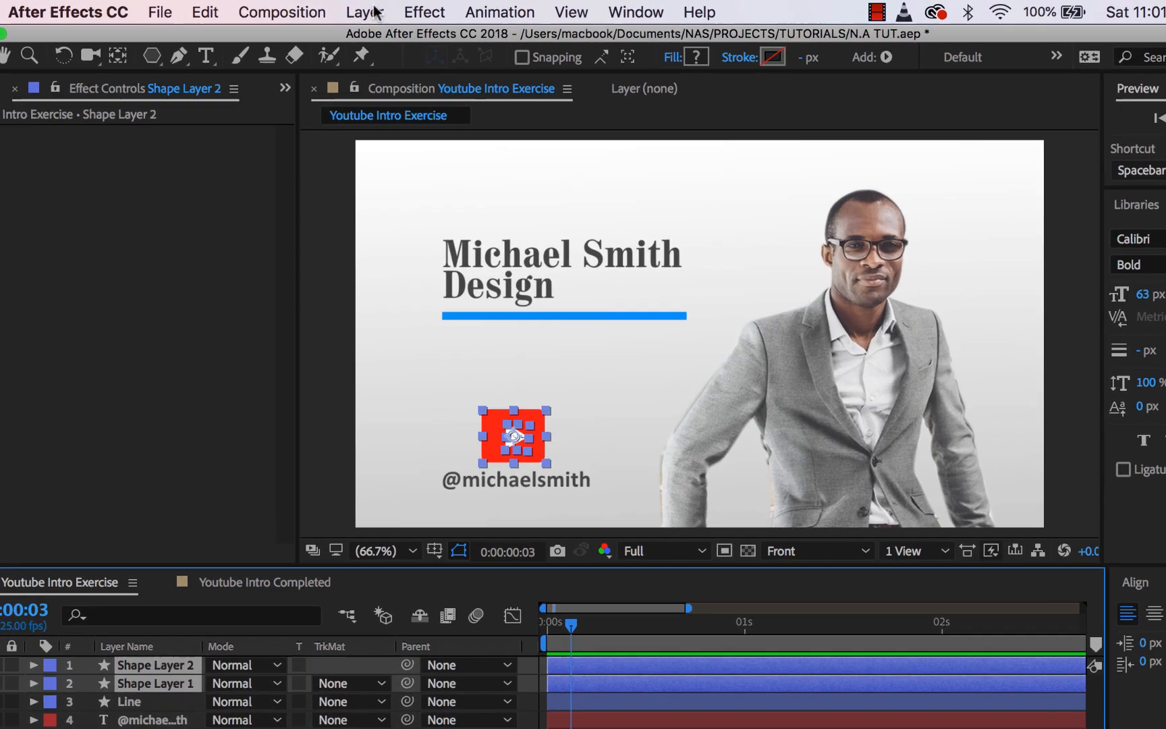
{"action": "left_click", "coordinate": [350, 10]}
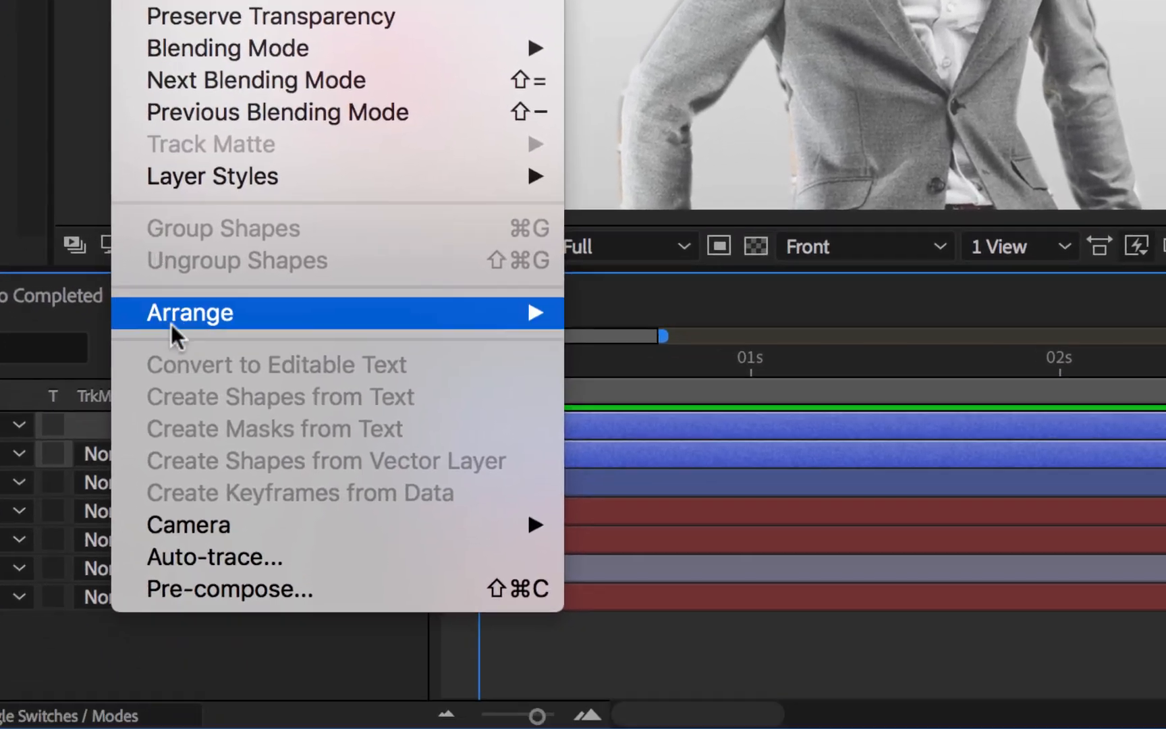
{"action": "left_click", "coordinate": [352, 728]}
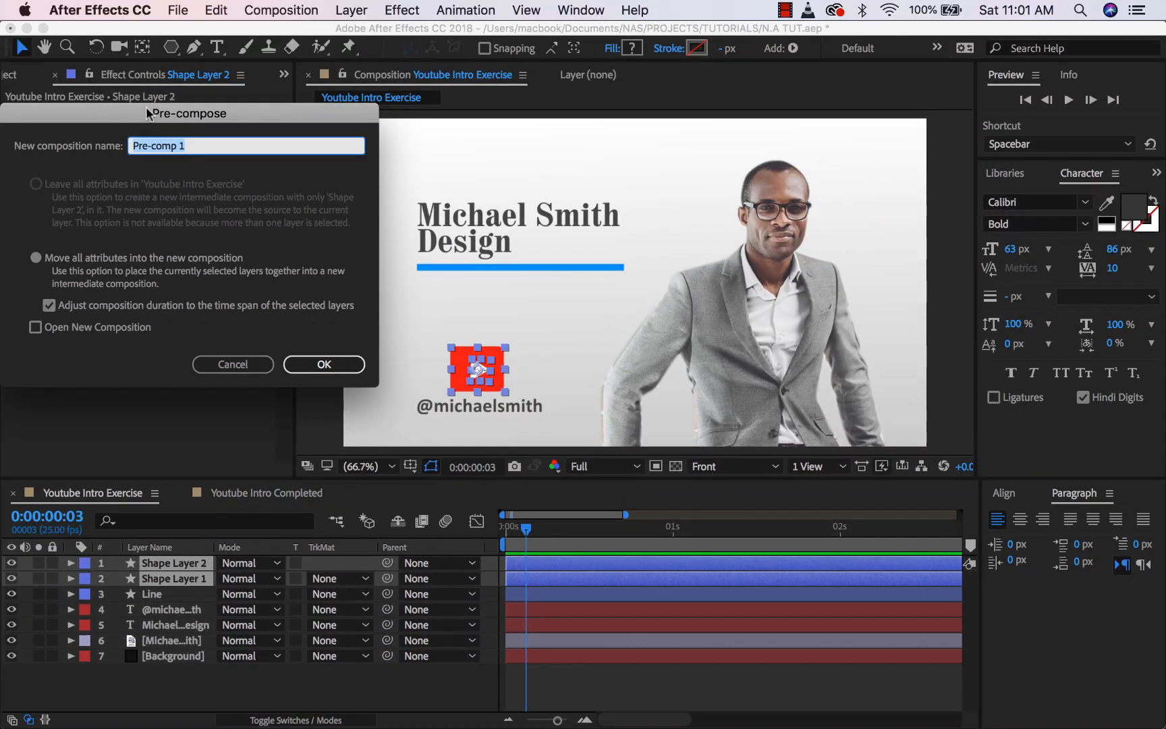
{"action": "left_click_drag", "start_coordinate": [146, 107], "coordinate": [739, 124]}
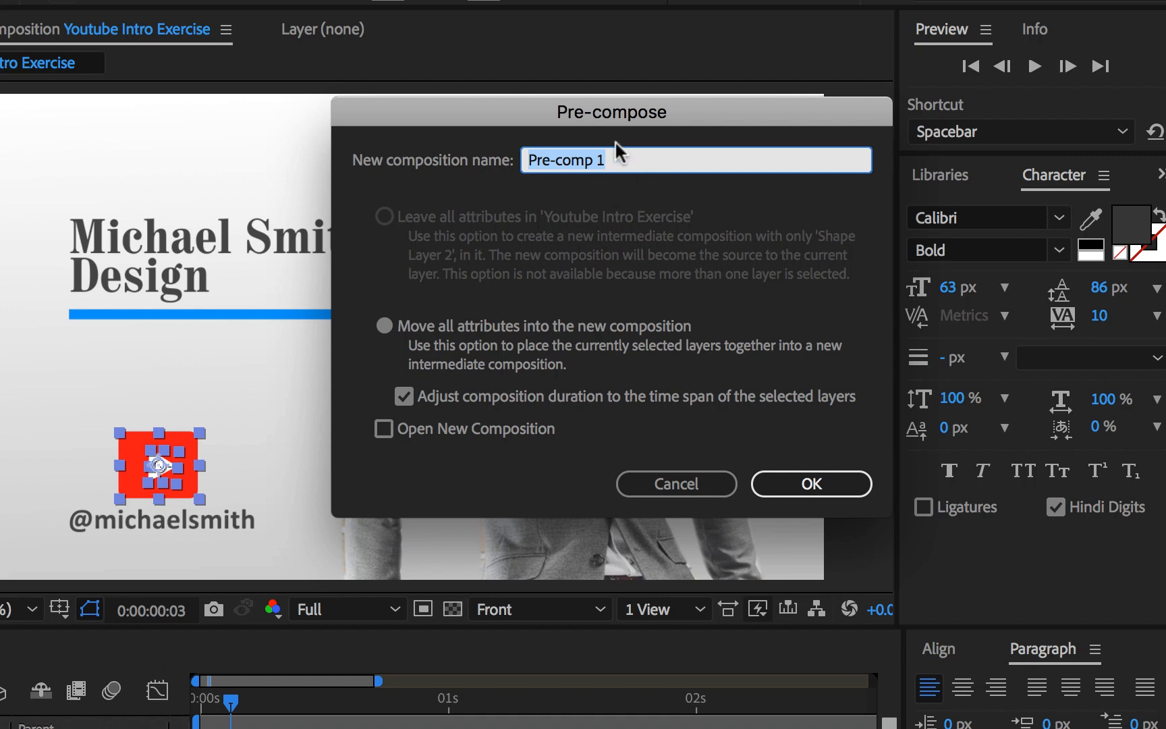
{"action": "type", "text": "YO"}
{"action": "key", "text": "BackSpace"}
{"action": "type", "text": "outube icon"}
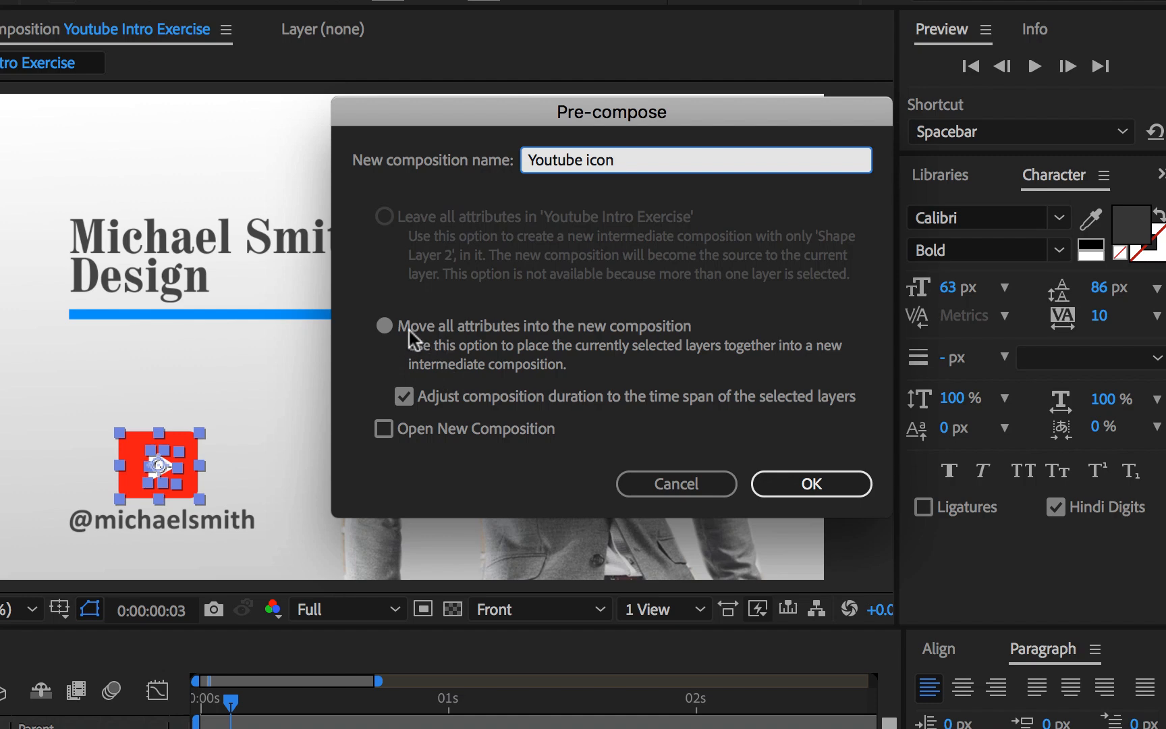
{"action": "left_click", "coordinate": [361, 224]}
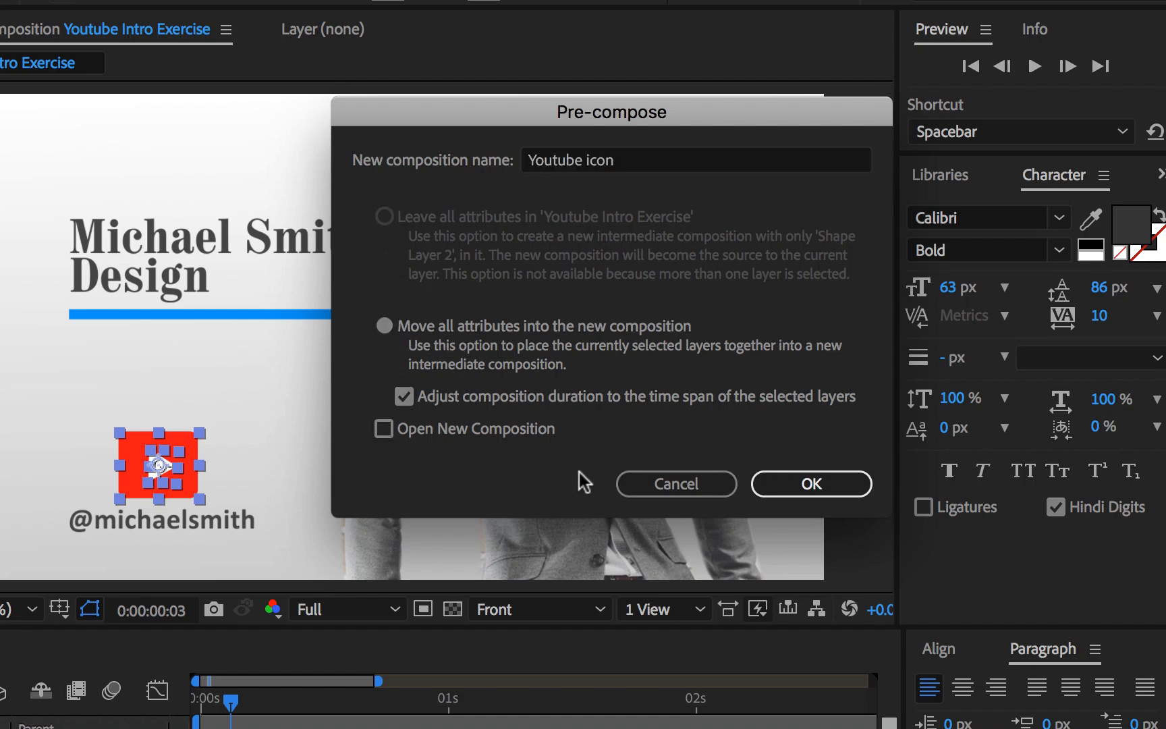
{"action": "left_click", "coordinate": [809, 484]}
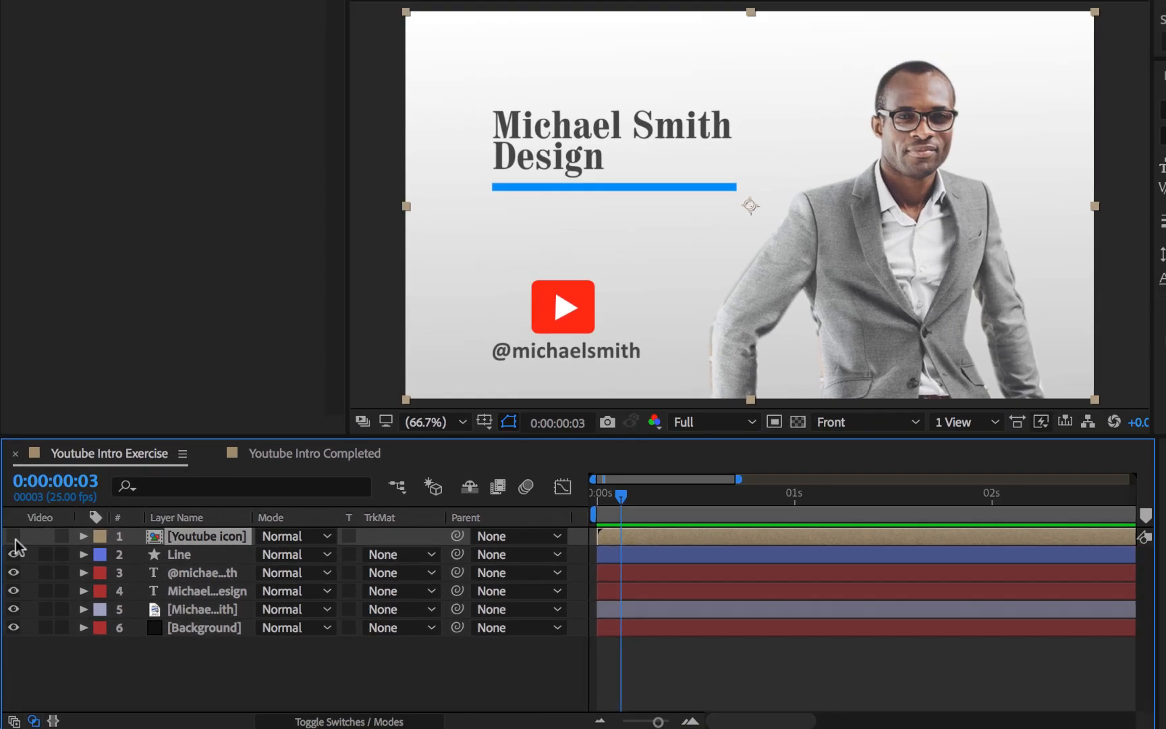
{"action": "left_click", "coordinate": [16, 491]}
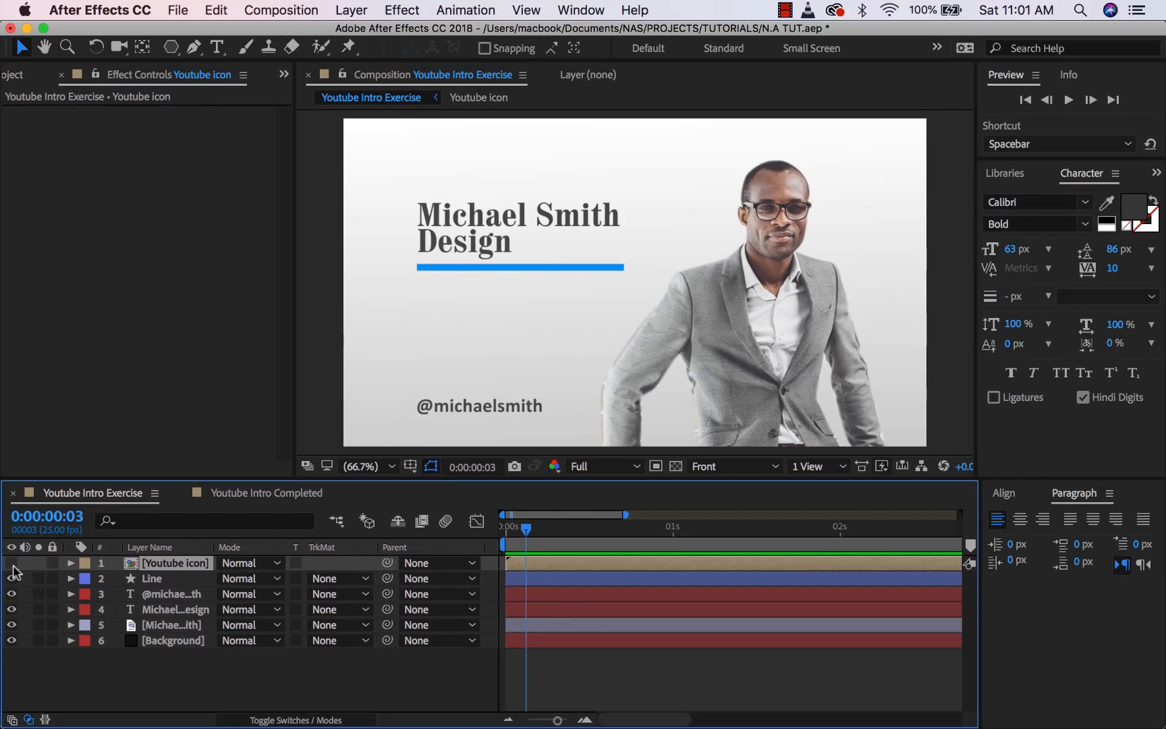
{"action": "left_click", "coordinate": [12, 563]}
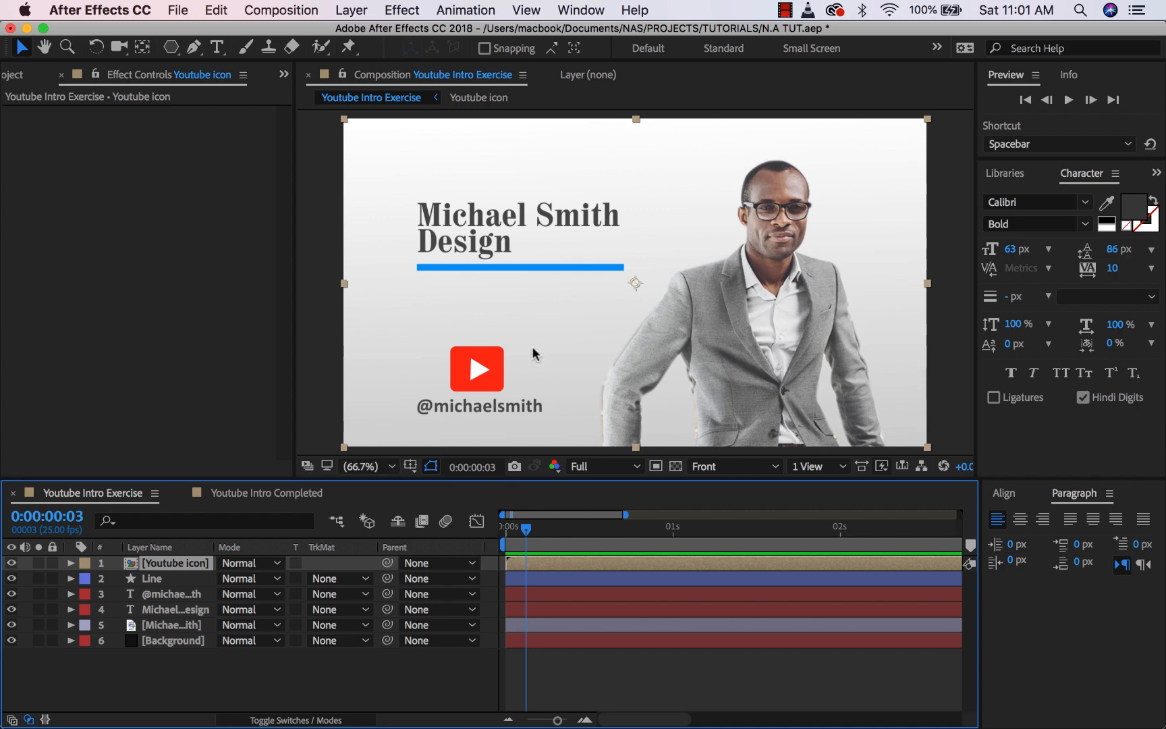
{"action": "left_click", "coordinate": [11, 562]}
{"action": "left_click", "coordinate": [11, 563]}
- Open the Youtube icon precomp, scrub to about 3 seconds, then return via the Mini-Flowchart
{"action": "double_click", "coordinate": [153, 566]}
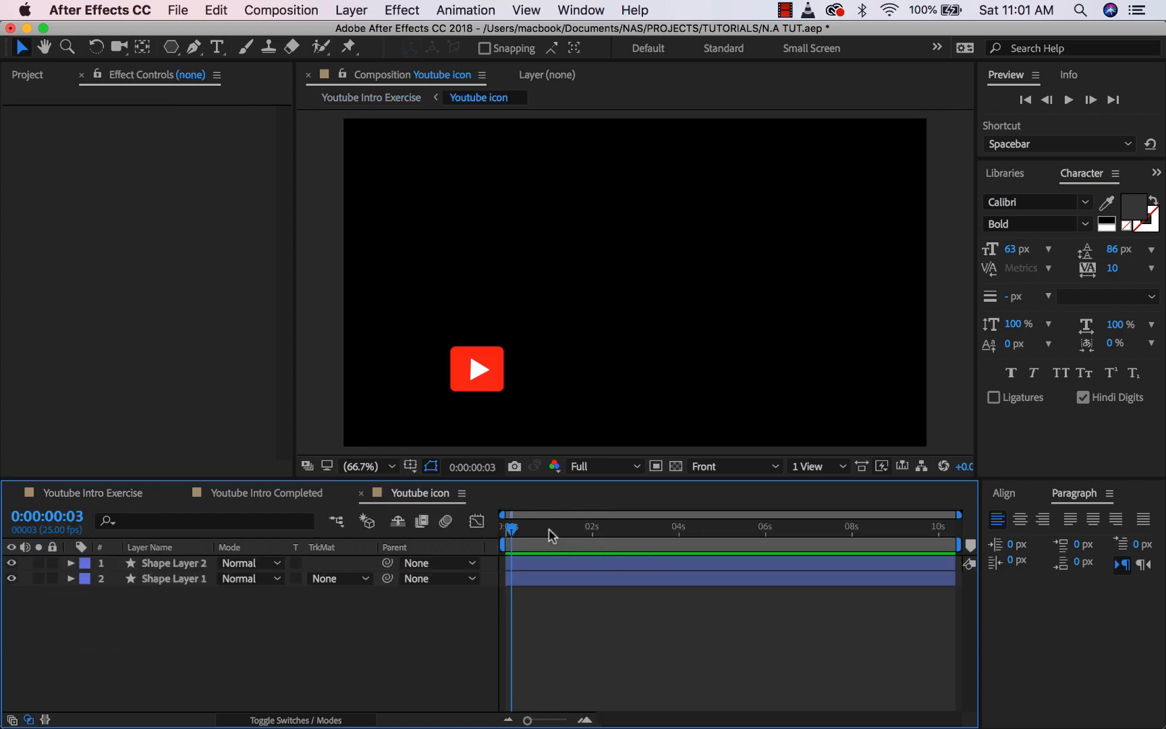
{"action": "left_click_drag", "start_coordinate": [549, 528], "coordinate": [645, 528]}
{"action": "key", "text": "comma"}
{"action": "key", "text": "comma"}
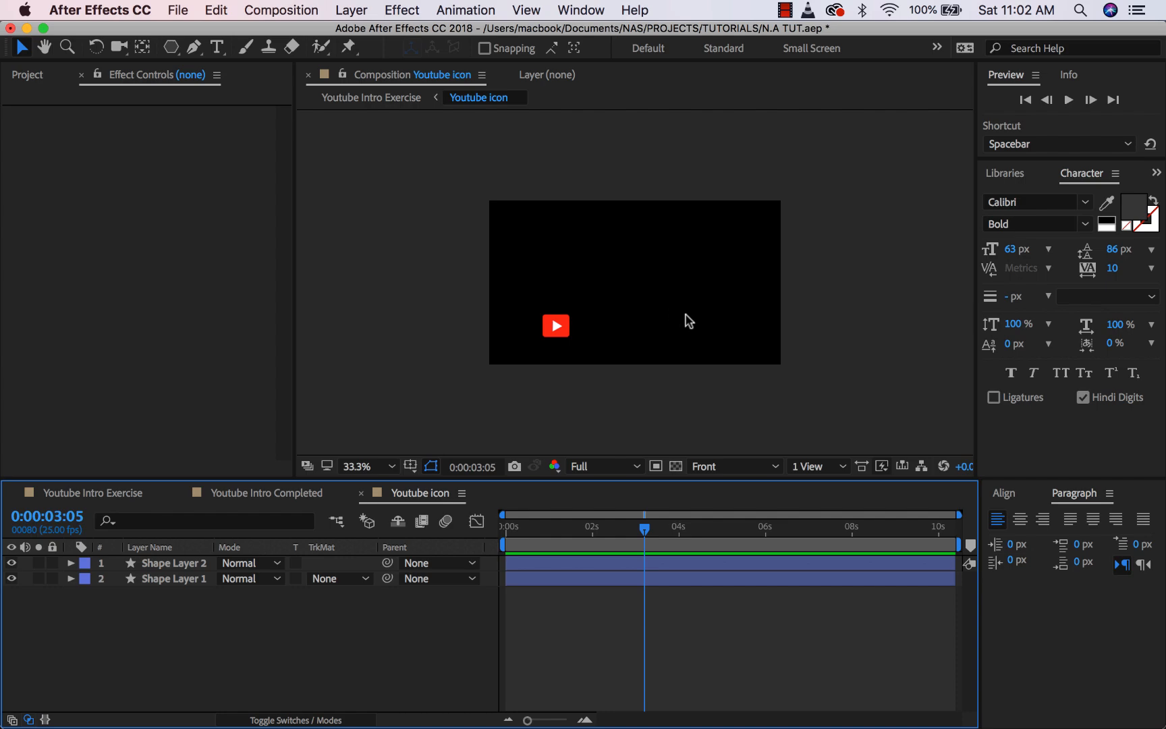
{"action": "key", "text": "Tab"}
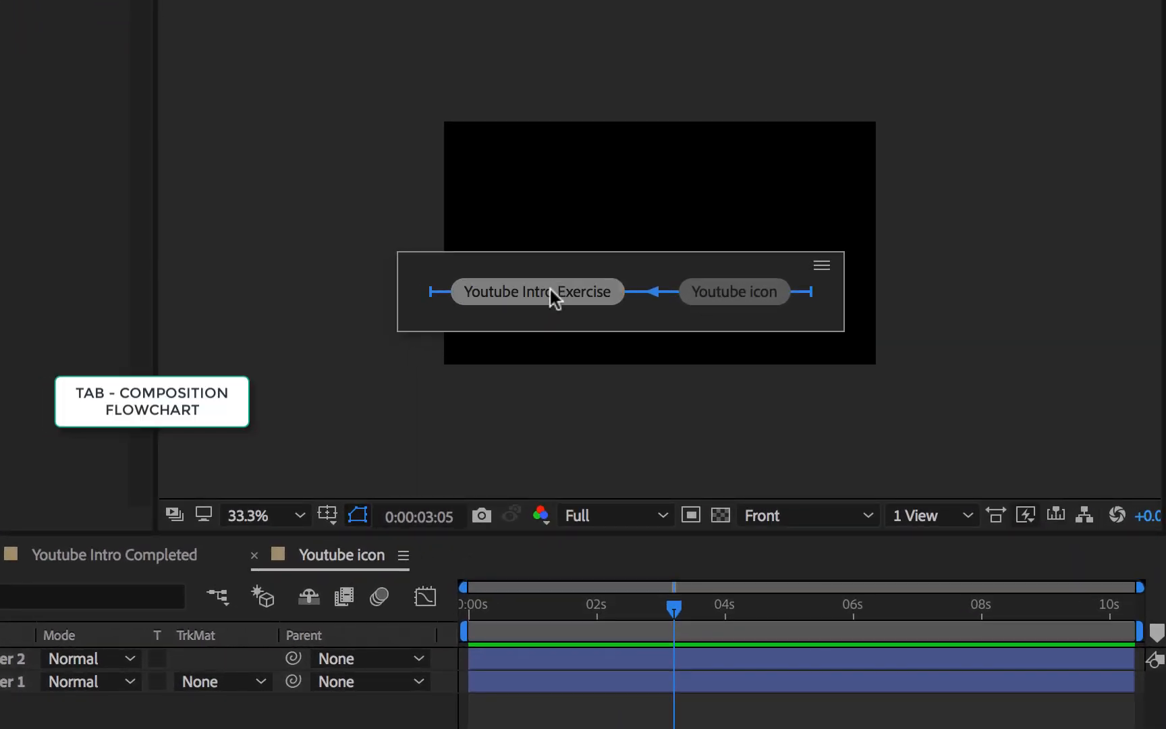
{"action": "left_click", "coordinate": [550, 291]}
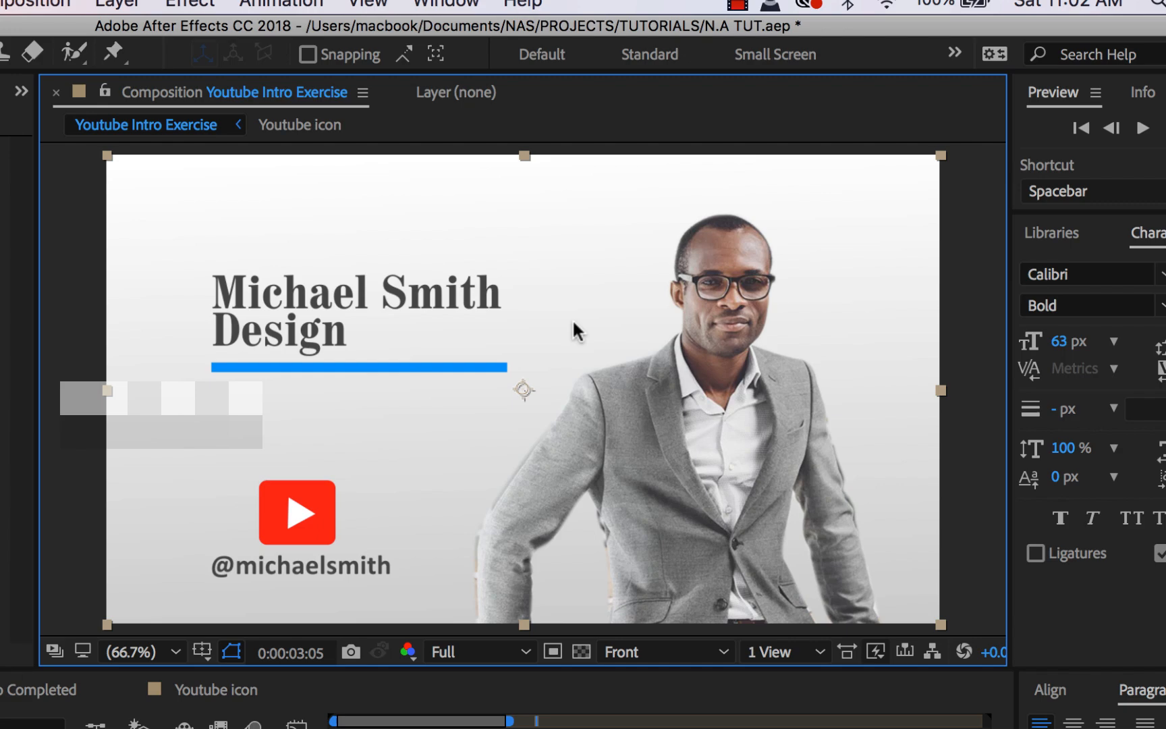
- Use the Mini-Flowchart to jump into Youtube icon and back to Youtube Intro Exercise
{"action": "key", "text": "Tab"}
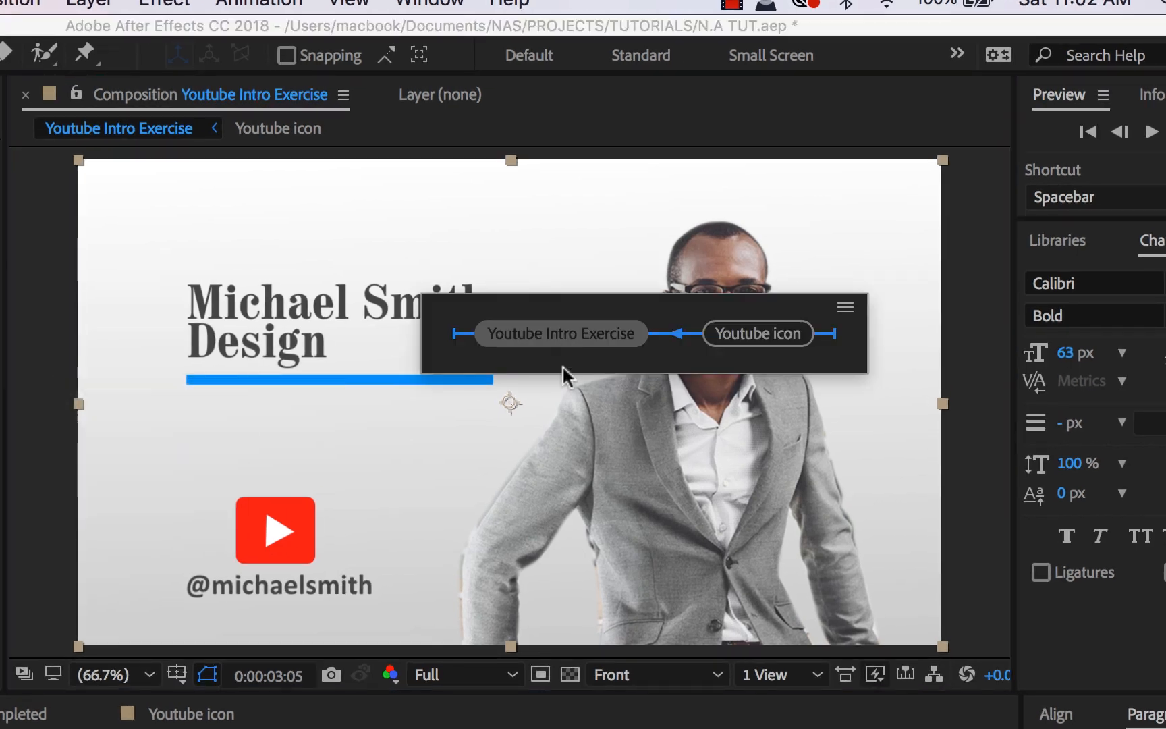
{"action": "left_click", "coordinate": [742, 337]}
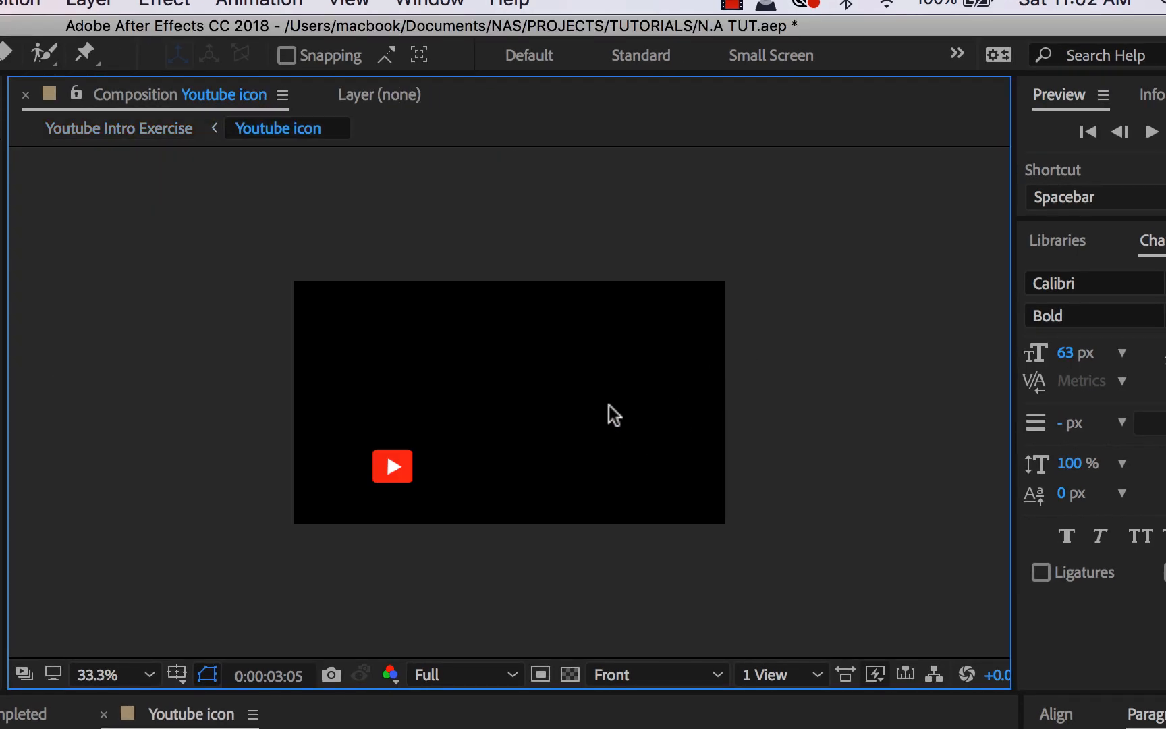
{"action": "key", "text": "Tab"}
{"action": "left_click", "coordinate": [456, 413]}
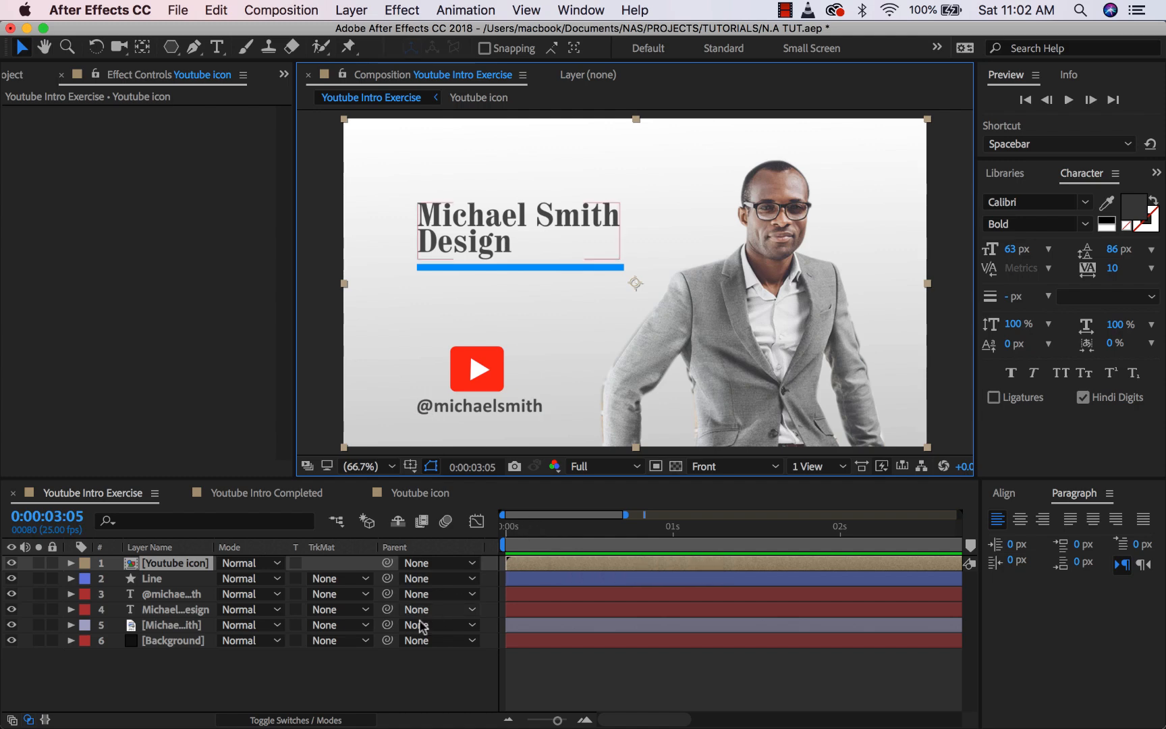
{"action": "left_click", "coordinate": [332, 681]}
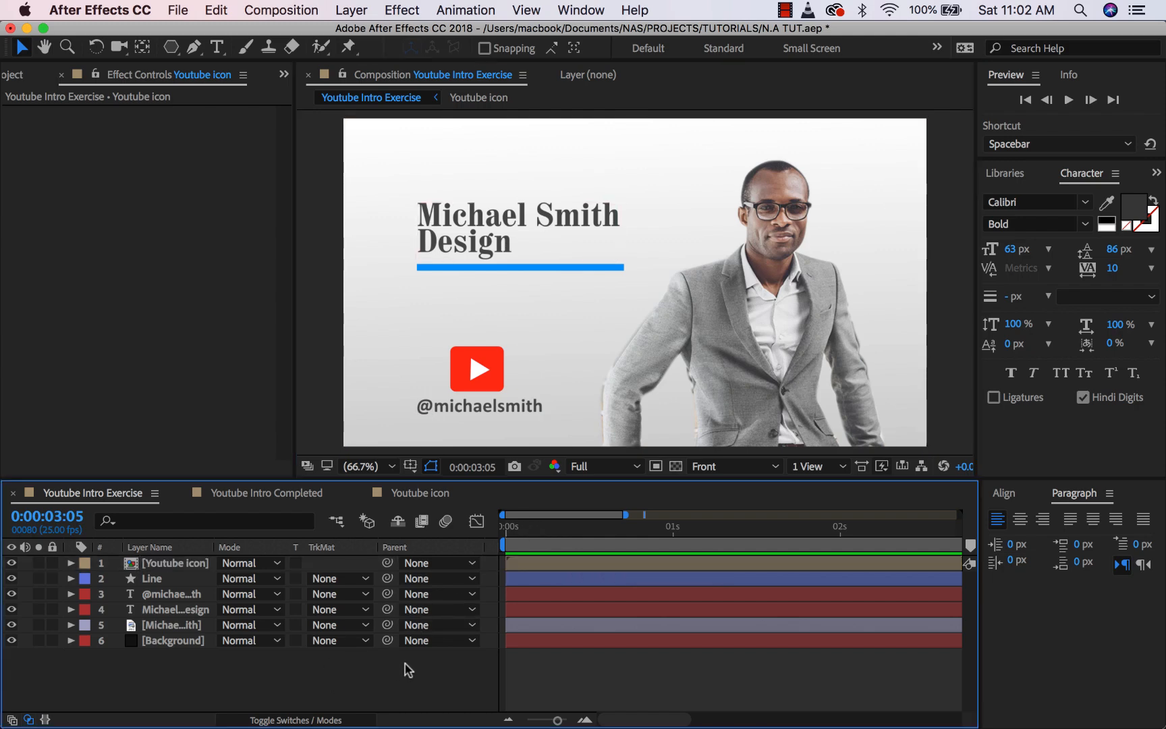